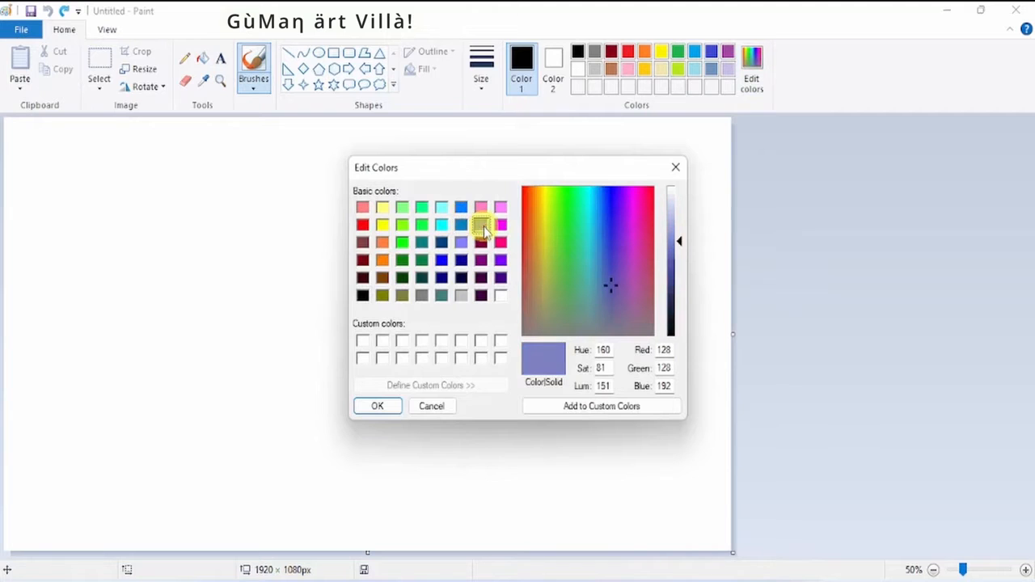
Draw a diagonal line from the canvas's upper-right corner to its bottom edge in periwinkle (RGB 128, 128, 255) and fill the area above it
{"action": "left_click", "coordinate": [461, 242]}
{"action": "left_click", "coordinate": [377, 406]}
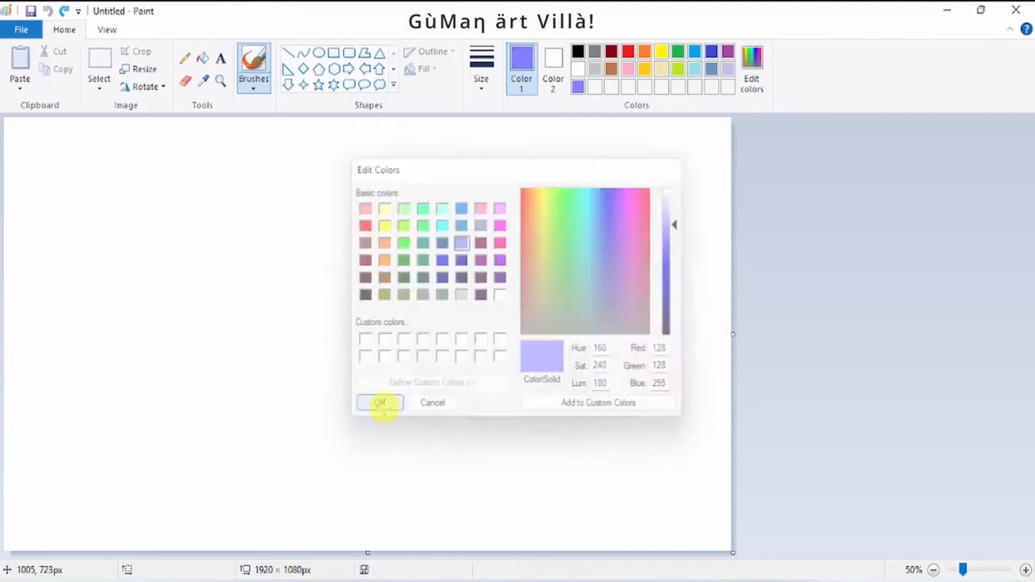
{"action": "left_click", "coordinate": [289, 52]}
{"action": "mouse_move", "coordinate": [480, 234]}
{"action": "left_mouse_down"}
{"action": "mouse_move", "coordinate": [502, 229]}
{"action": "mouse_move", "coordinate": [105, 525]}
{"action": "mouse_move", "coordinate": [36, 553]}
{"action": "mouse_move", "coordinate": [9, 547]}
{"action": "left_mouse_up"}
{"action": "left_click_drag", "start_coordinate": [490, 238], "coordinate": [713, 128]}
{"action": "left_click_drag", "start_coordinate": [6, 552], "coordinate": [154, 566]}
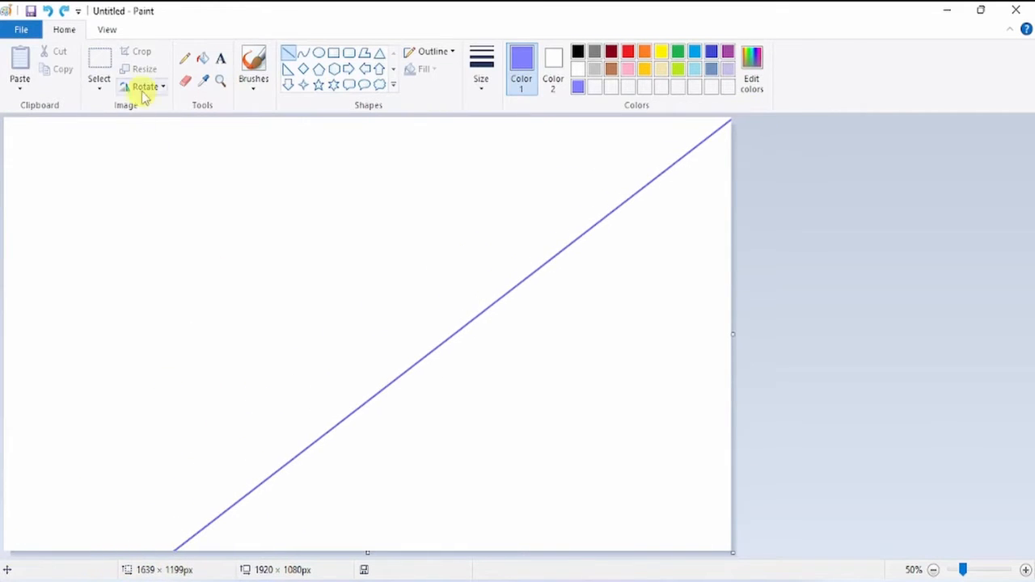
{"action": "left_click", "coordinate": [202, 58]}
{"action": "left_click", "coordinate": [262, 173]}
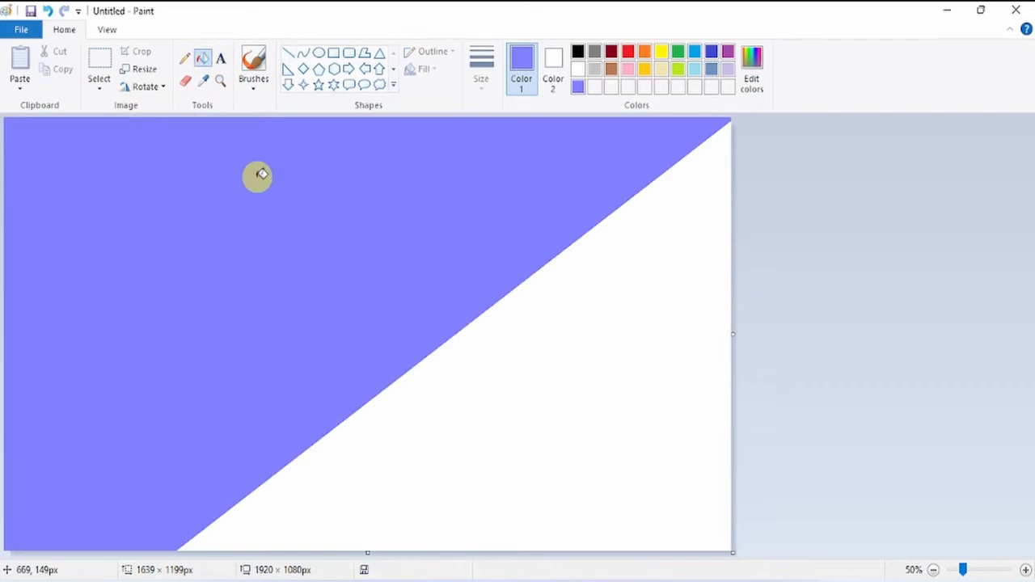
Blend the fill into a vertical gradient by resizing the image to 1 pixel wide and back to 1920 pixels, without maintaining aspect ratio
{"action": "left_click", "coordinate": [144, 69]}
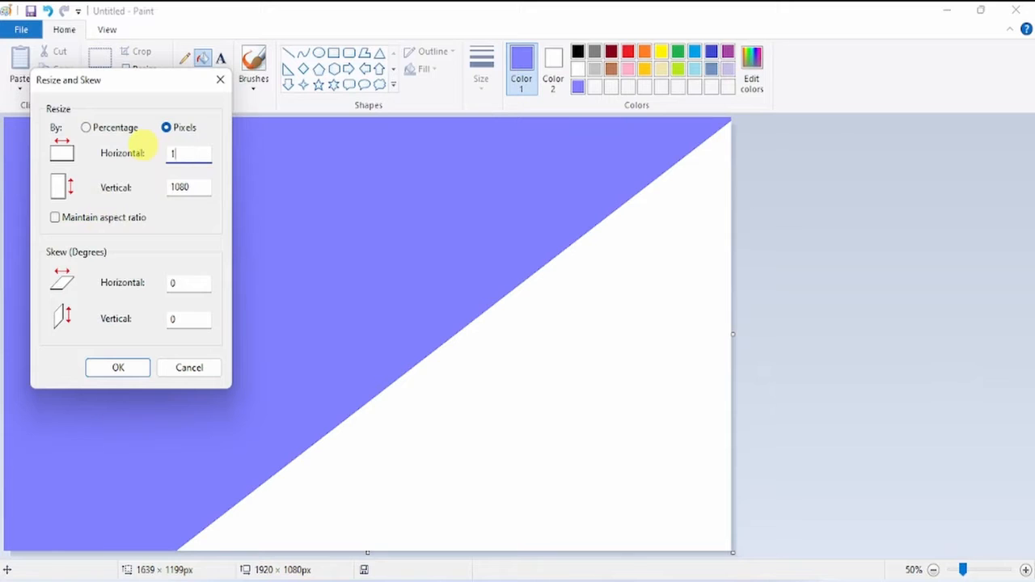
{"action": "left_click", "coordinate": [138, 369]}
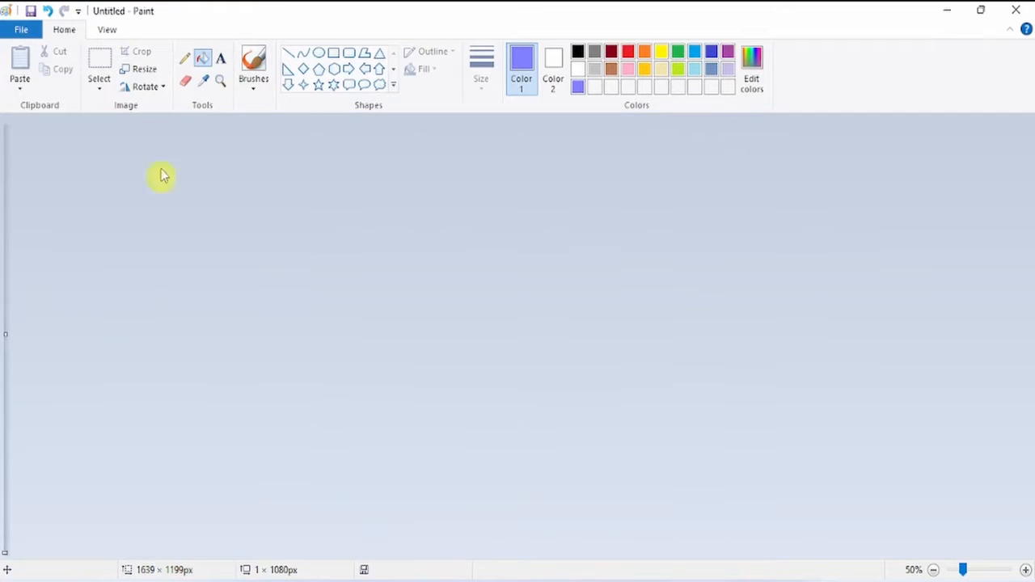
{"action": "left_click", "coordinate": [144, 69]}
{"action": "left_click", "coordinate": [180, 128]}
{"action": "left_click", "coordinate": [115, 218]}
{"action": "left_click", "coordinate": [202, 154]}
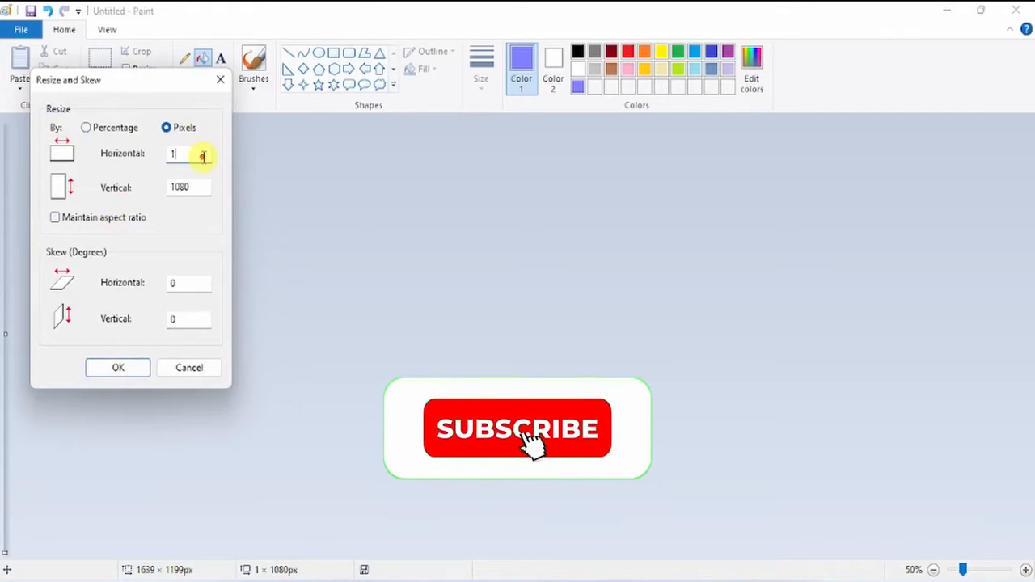
{"action": "type", "text": "920"}
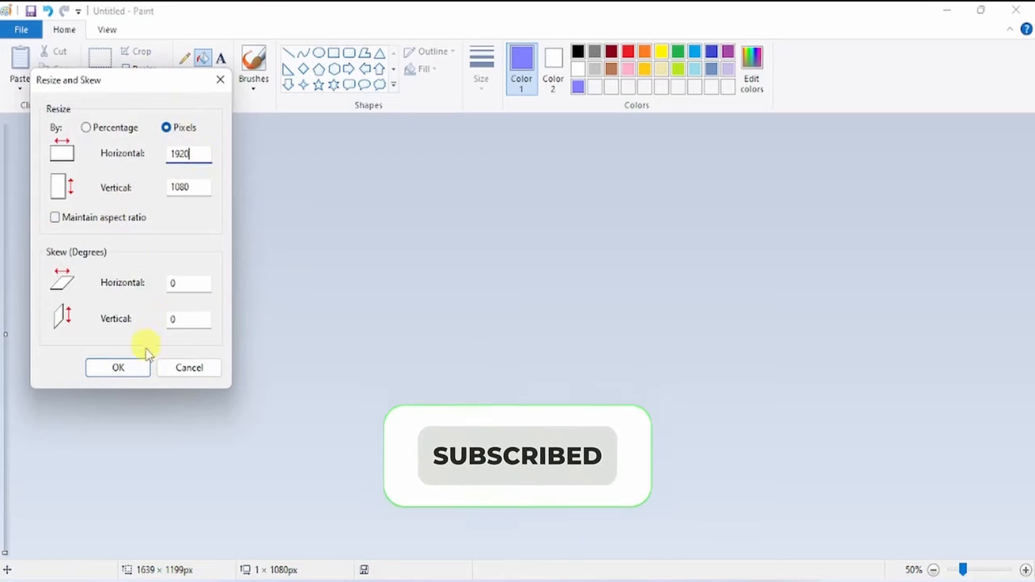
{"action": "left_click", "coordinate": [145, 366]}
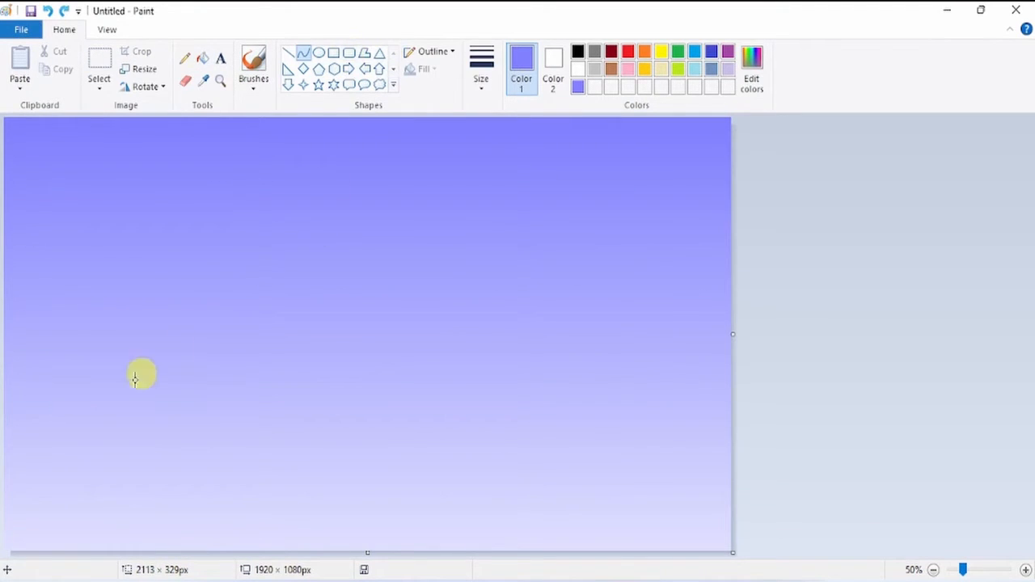
Draw a gently S-shaped ground curve about 2201 × 425 px and move it so it spans the lower canvas
{"action": "left_click_drag", "start_coordinate": [39, 423], "coordinate": [873, 421]}
{"action": "left_click_drag", "start_coordinate": [263, 444], "coordinate": [313, 515]}
{"action": "left_click_drag", "start_coordinate": [479, 463], "coordinate": [503, 345]}
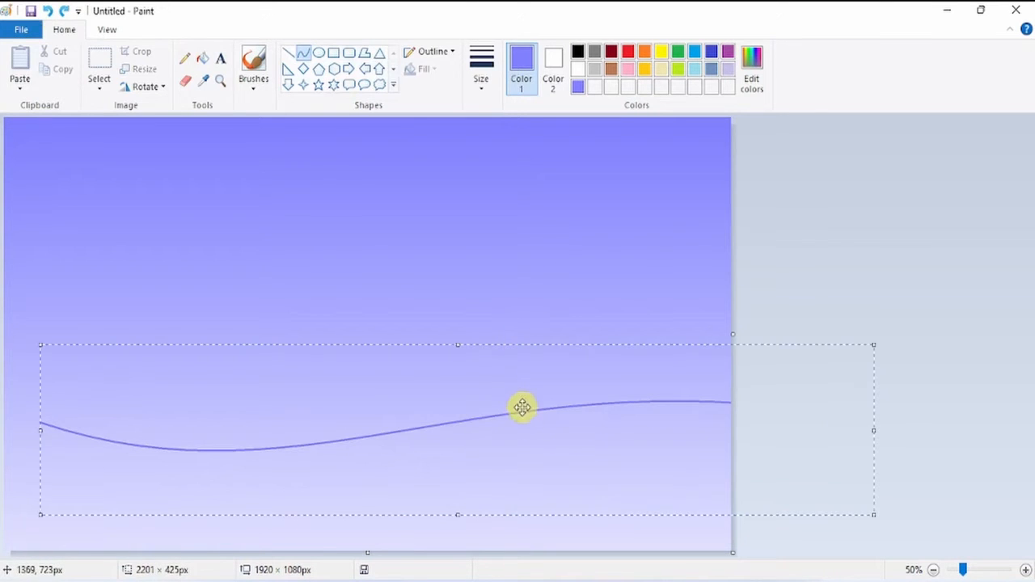
{"action": "left_click_drag", "start_coordinate": [442, 407], "coordinate": [368, 438]}
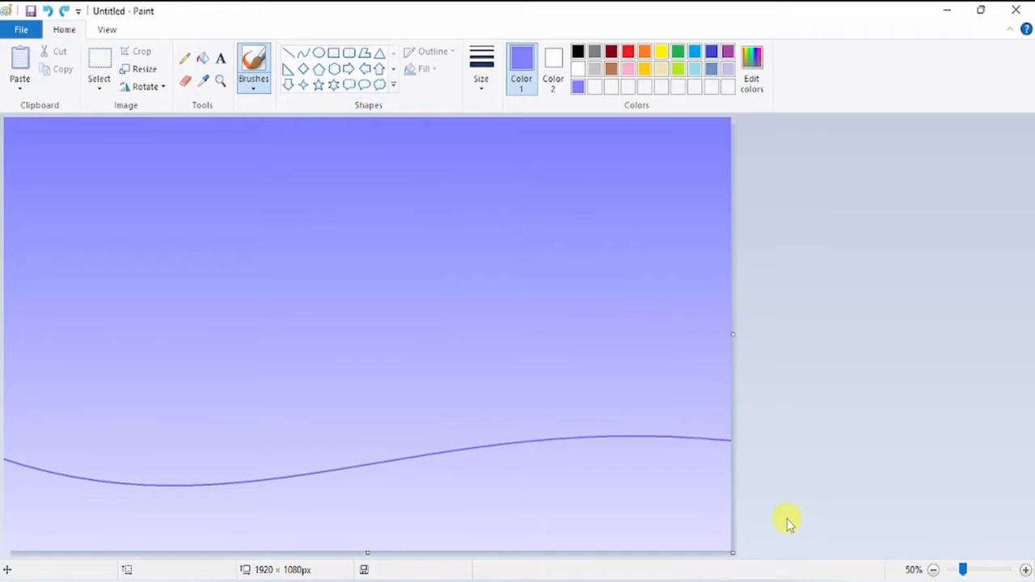
Draw nine vertical trunk lines of varying heights across the right half of the ground curve
{"action": "left_click", "coordinate": [288, 53]}
{"action": "left_click_drag", "start_coordinate": [533, 228], "coordinate": [533, 442]}
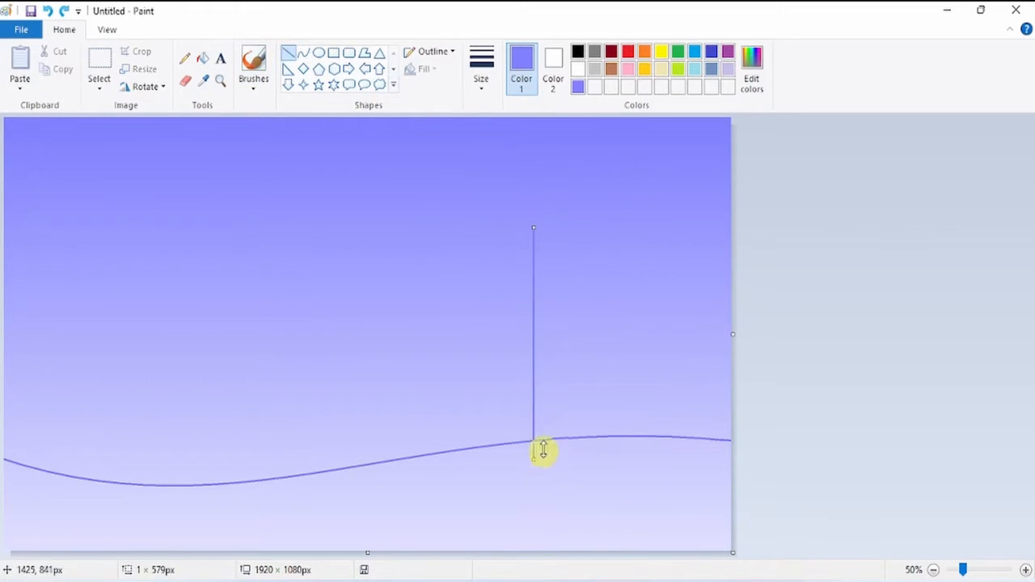
{"action": "left_click_drag", "start_coordinate": [531, 395], "coordinate": [531, 414]}
{"action": "left_click_drag", "start_coordinate": [567, 284], "coordinate": [567, 476]}
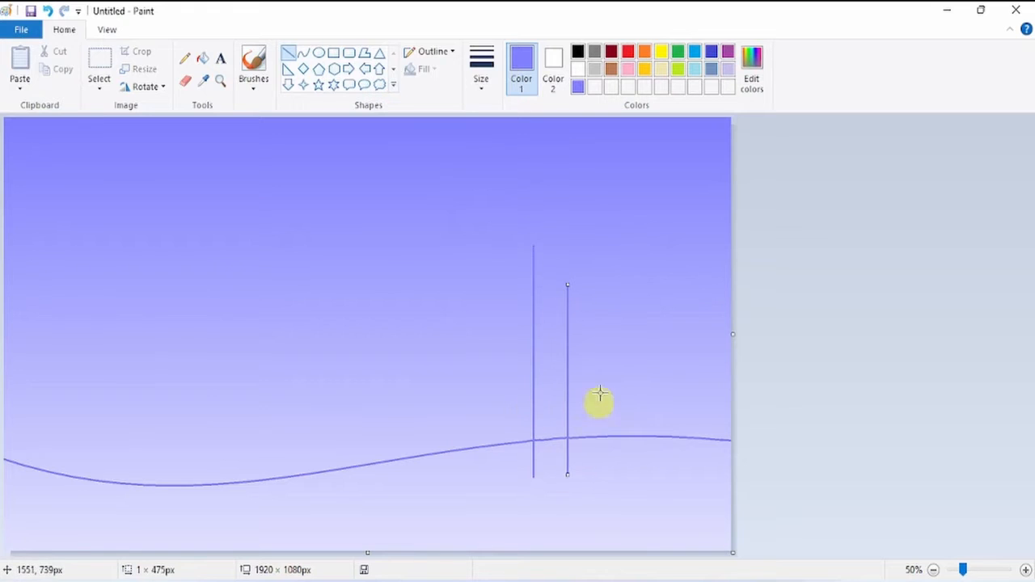
{"action": "left_click_drag", "start_coordinate": [627, 342], "coordinate": [628, 489]}
{"action": "left_click_drag", "start_coordinate": [664, 268], "coordinate": [664, 485]}
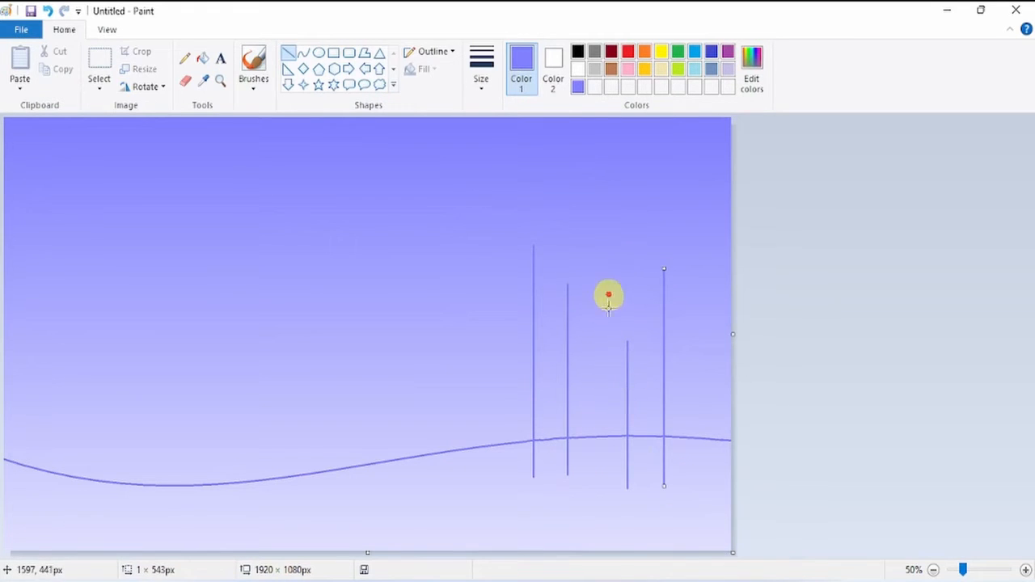
{"action": "left_click_drag", "start_coordinate": [608, 295], "coordinate": [608, 547]}
{"action": "left_click_drag", "start_coordinate": [485, 322], "coordinate": [485, 510]}
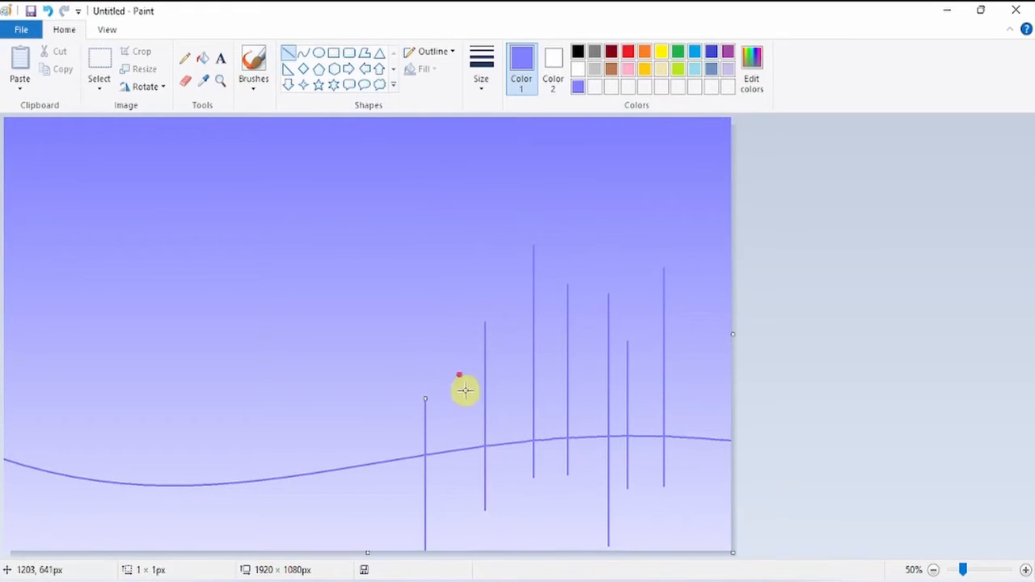
{"action": "left_click_drag", "start_coordinate": [459, 375], "coordinate": [460, 550]}
{"action": "left_click_drag", "start_coordinate": [710, 306], "coordinate": [710, 549]}
Paint layered pine foliage with a brush over the vertical trunk lines
{"action": "left_click", "coordinate": [257, 85]}
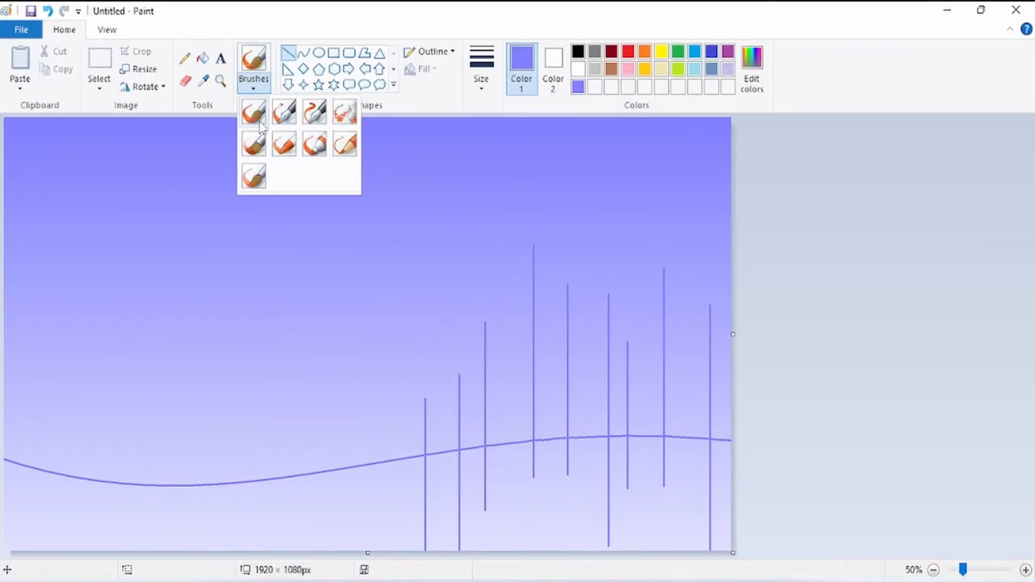
{"action": "left_click", "coordinate": [253, 110]}
{"action": "mouse_move", "coordinate": [524, 250]}
{"action": "left_mouse_down"}
{"action": "mouse_move", "coordinate": [519, 278]}
{"action": "mouse_move", "coordinate": [535, 253]}
{"action": "mouse_move", "coordinate": [507, 274]}
{"action": "mouse_move", "coordinate": [534, 239]}
{"action": "mouse_move", "coordinate": [551, 253]}
{"action": "mouse_move", "coordinate": [527, 238]}
{"action": "mouse_move", "coordinate": [522, 256]}
{"action": "mouse_move", "coordinate": [537, 258]}
{"action": "mouse_move", "coordinate": [510, 257]}
{"action": "mouse_move", "coordinate": [535, 231]}
{"action": "mouse_move", "coordinate": [562, 249]}
{"action": "mouse_move", "coordinate": [559, 280]}
{"action": "mouse_move", "coordinate": [542, 257]}
{"action": "mouse_move", "coordinate": [550, 287]}
{"action": "mouse_move", "coordinate": [534, 274]}
{"action": "mouse_move", "coordinate": [516, 287]}
{"action": "mouse_move", "coordinate": [531, 280]}
{"action": "mouse_move", "coordinate": [527, 303]}
{"action": "mouse_move", "coordinate": [551, 296]}
{"action": "mouse_move", "coordinate": [529, 285]}
{"action": "mouse_move", "coordinate": [515, 299]}
{"action": "mouse_move", "coordinate": [539, 277]}
{"action": "left_mouse_up"}
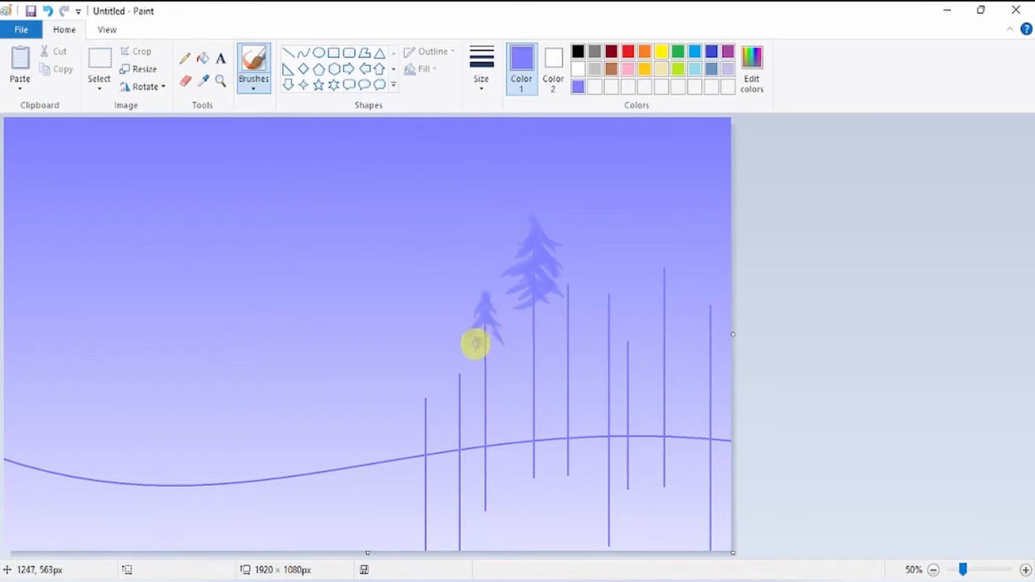
{"action": "mouse_move", "coordinate": [485, 291]}
{"action": "left_mouse_down"}
{"action": "mouse_move", "coordinate": [484, 333]}
{"action": "mouse_move", "coordinate": [484, 320]}
{"action": "mouse_move", "coordinate": [446, 370]}
{"action": "left_mouse_up"}
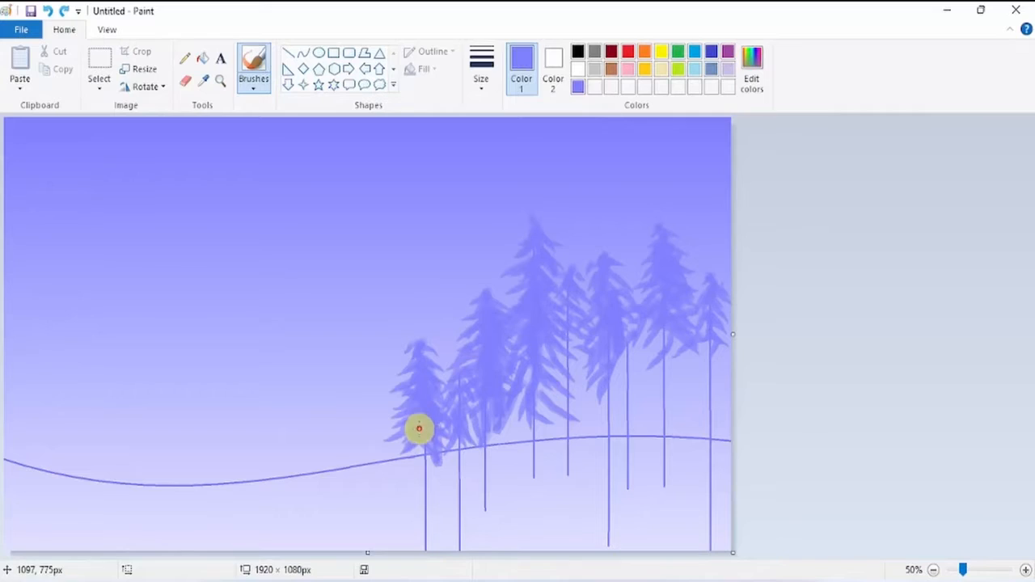
{"action": "left_click_drag", "start_coordinate": [418, 427], "coordinate": [417, 489]}
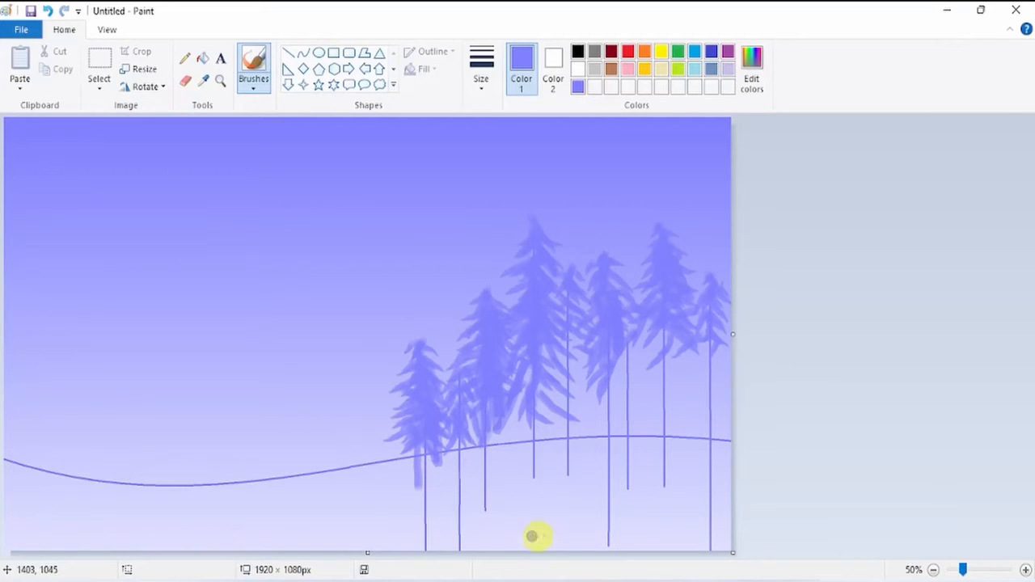
Paint a solid periwinkle mass over the lower trunks to join the pine trees down to the ground curve
{"action": "left_click", "coordinate": [261, 89]}
{"action": "left_click", "coordinate": [254, 108]}
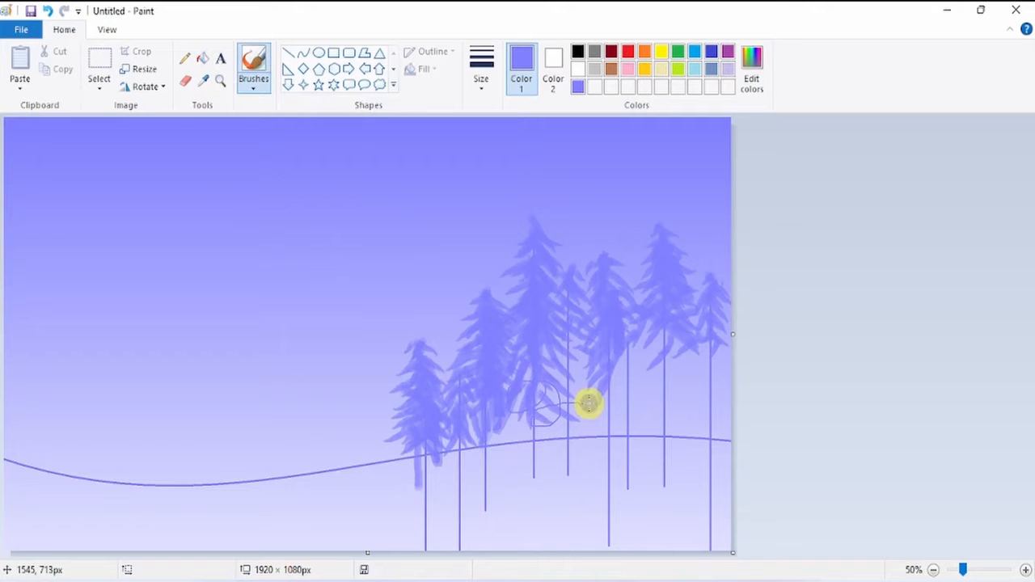
{"action": "mouse_move", "coordinate": [526, 418]}
{"action": "left_mouse_down"}
{"action": "mouse_move", "coordinate": [587, 445]}
{"action": "mouse_move", "coordinate": [715, 438]}
{"action": "mouse_move", "coordinate": [774, 415]}
{"action": "mouse_move", "coordinate": [712, 414]}
{"action": "mouse_move", "coordinate": [748, 404]}
{"action": "mouse_move", "coordinate": [707, 401]}
{"action": "mouse_move", "coordinate": [546, 418]}
{"action": "mouse_move", "coordinate": [551, 435]}
{"action": "mouse_move", "coordinate": [450, 455]}
{"action": "mouse_move", "coordinate": [444, 472]}
{"action": "mouse_move", "coordinate": [463, 432]}
{"action": "mouse_move", "coordinate": [523, 432]}
{"action": "mouse_move", "coordinate": [540, 397]}
{"action": "mouse_move", "coordinate": [519, 463]}
{"action": "mouse_move", "coordinate": [445, 456]}
{"action": "left_mouse_up"}
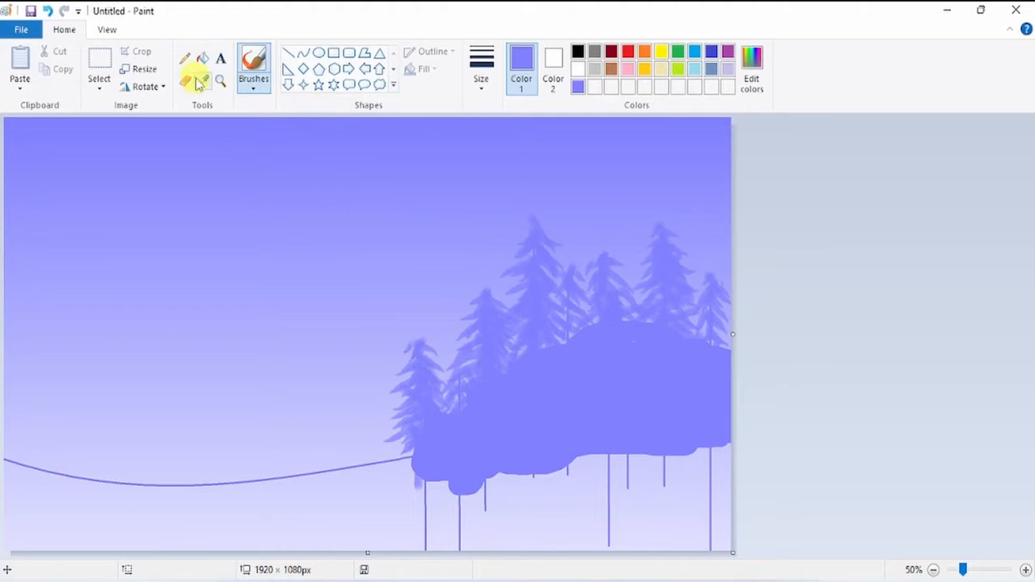
Refine the pine tips and branches with the thickest brush size and add small pines at the left end of the group
{"action": "left_click", "coordinate": [220, 81]}
{"action": "left_click", "coordinate": [627, 312]}
{"action": "scroll", "coordinate": [841, 296], "scroll_direction": "up", "scroll_amount": 3}
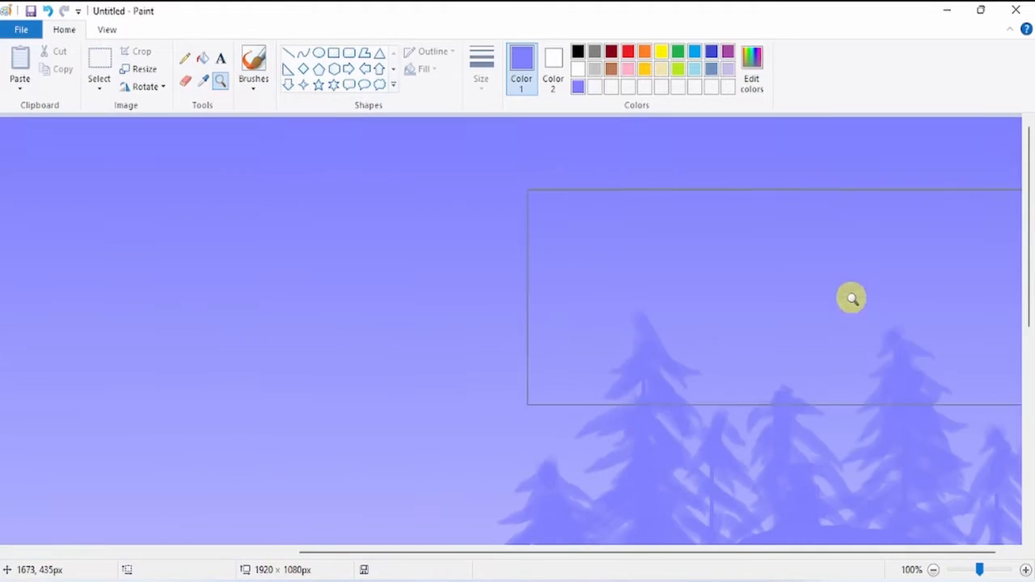
{"action": "left_click", "coordinate": [259, 72]}
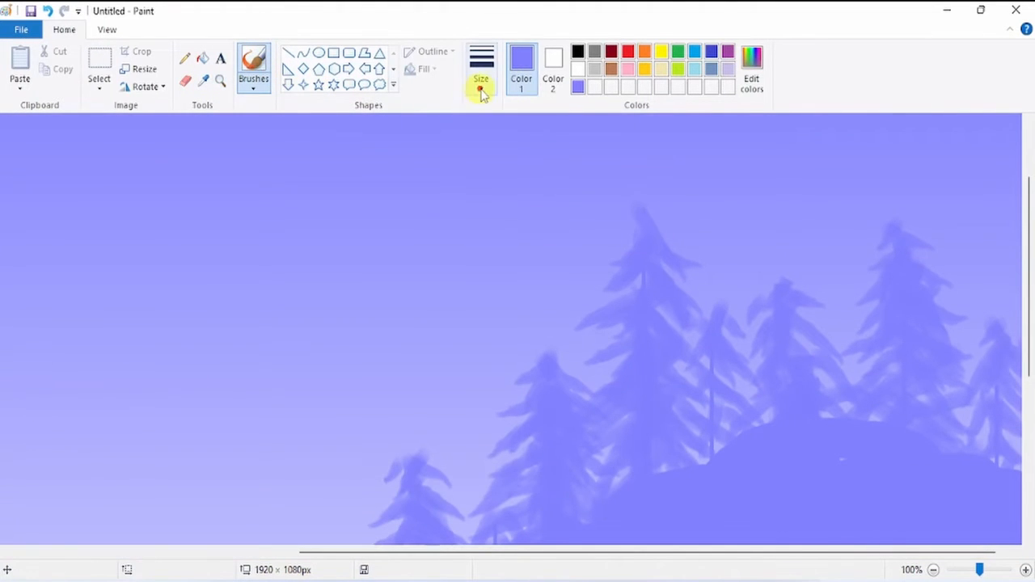
{"action": "left_click", "coordinate": [479, 84]}
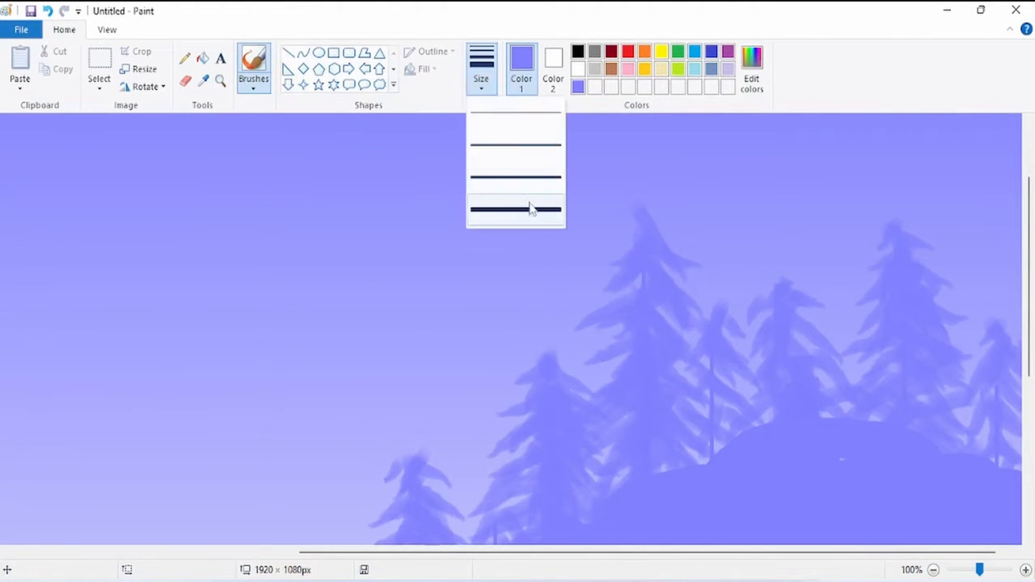
{"action": "left_click", "coordinate": [529, 208]}
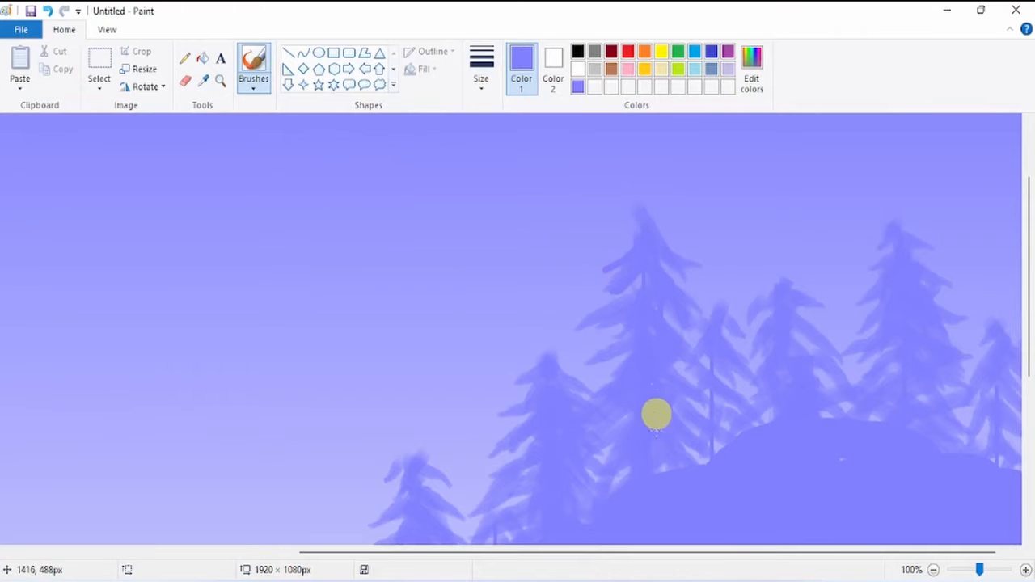
{"action": "mouse_move", "coordinate": [654, 224]}
{"action": "left_mouse_down"}
{"action": "mouse_move", "coordinate": [692, 271]}
{"action": "mouse_move", "coordinate": [647, 228]}
{"action": "mouse_move", "coordinate": [639, 233]}
{"action": "mouse_move", "coordinate": [599, 269]}
{"action": "mouse_move", "coordinate": [639, 243]}
{"action": "mouse_move", "coordinate": [674, 257]}
{"action": "mouse_move", "coordinate": [665, 267]}
{"action": "mouse_move", "coordinate": [667, 246]}
{"action": "mouse_move", "coordinate": [610, 288]}
{"action": "mouse_move", "coordinate": [653, 263]}
{"action": "mouse_move", "coordinate": [600, 315]}
{"action": "mouse_move", "coordinate": [655, 295]}
{"action": "mouse_move", "coordinate": [606, 336]}
{"action": "mouse_move", "coordinate": [665, 289]}
{"action": "mouse_move", "coordinate": [694, 305]}
{"action": "mouse_move", "coordinate": [647, 259]}
{"action": "mouse_move", "coordinate": [705, 304]}
{"action": "mouse_move", "coordinate": [630, 268]}
{"action": "mouse_move", "coordinate": [691, 330]}
{"action": "mouse_move", "coordinate": [655, 285]}
{"action": "mouse_move", "coordinate": [621, 341]}
{"action": "mouse_move", "coordinate": [642, 332]}
{"action": "mouse_move", "coordinate": [599, 358]}
{"action": "left_mouse_up"}
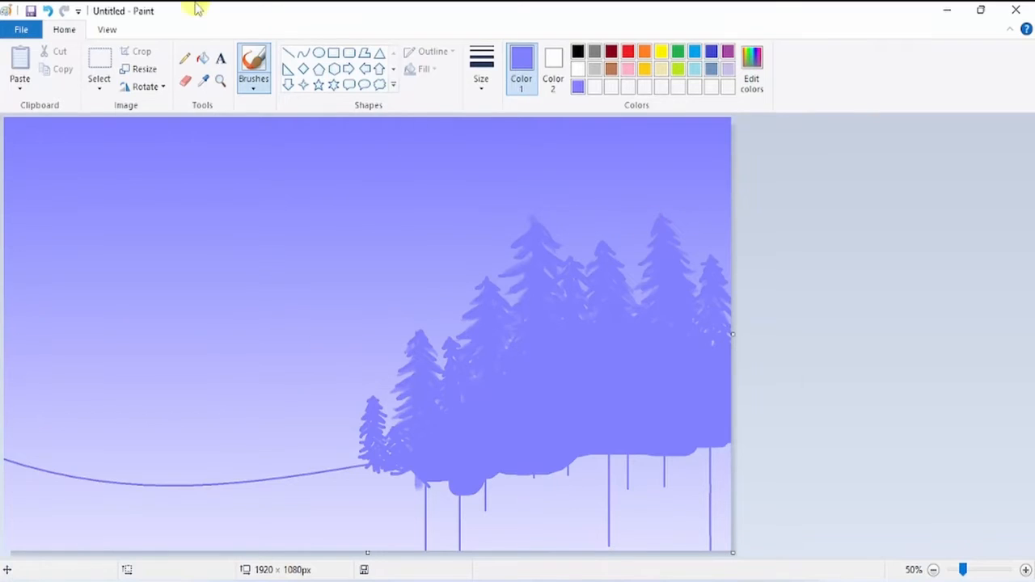
{"action": "left_click", "coordinate": [750, 61]}
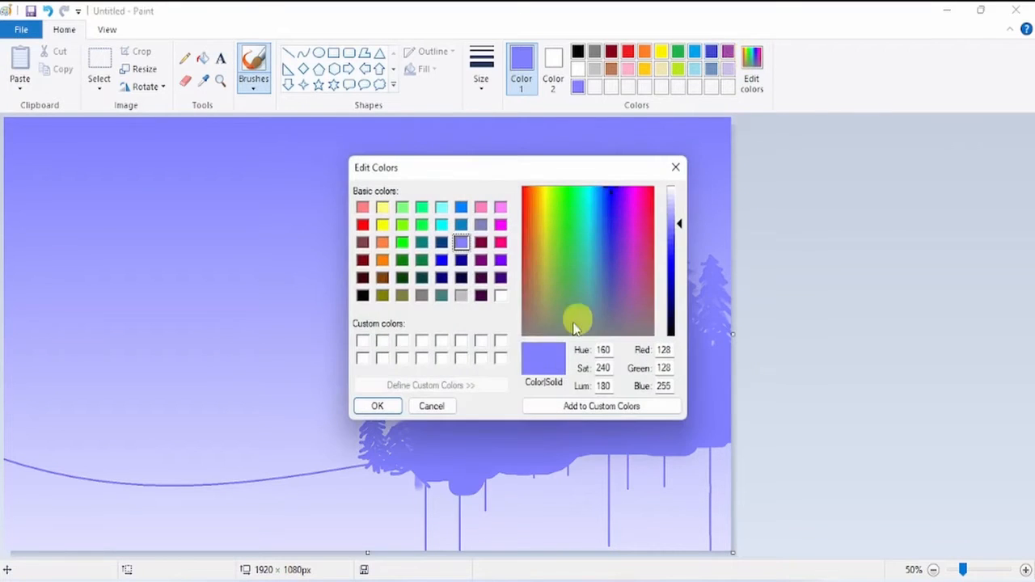
{"action": "left_click", "coordinate": [677, 233]}
{"action": "left_click", "coordinate": [378, 406]}
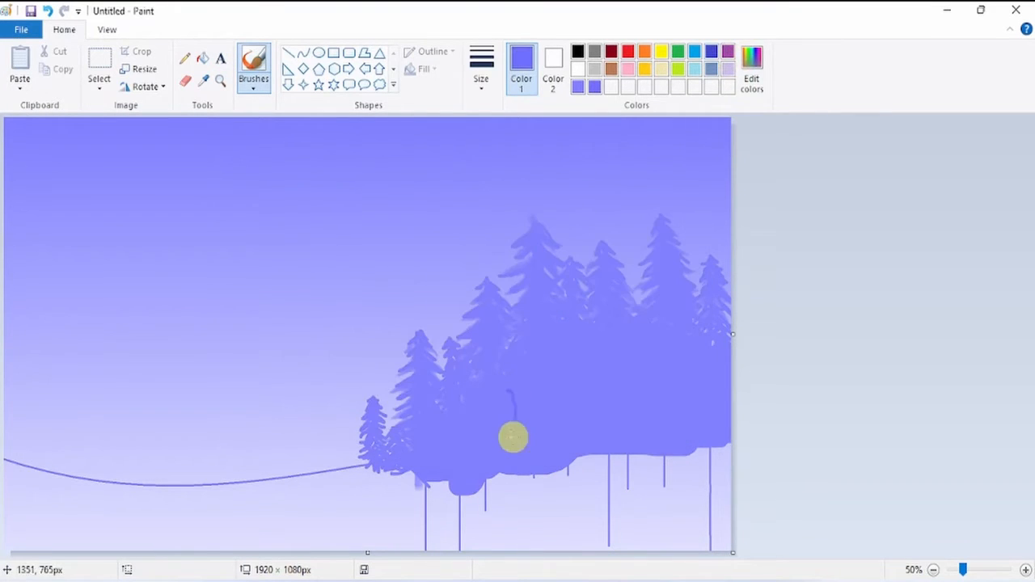
{"action": "key", "text": "ctrl+z"}
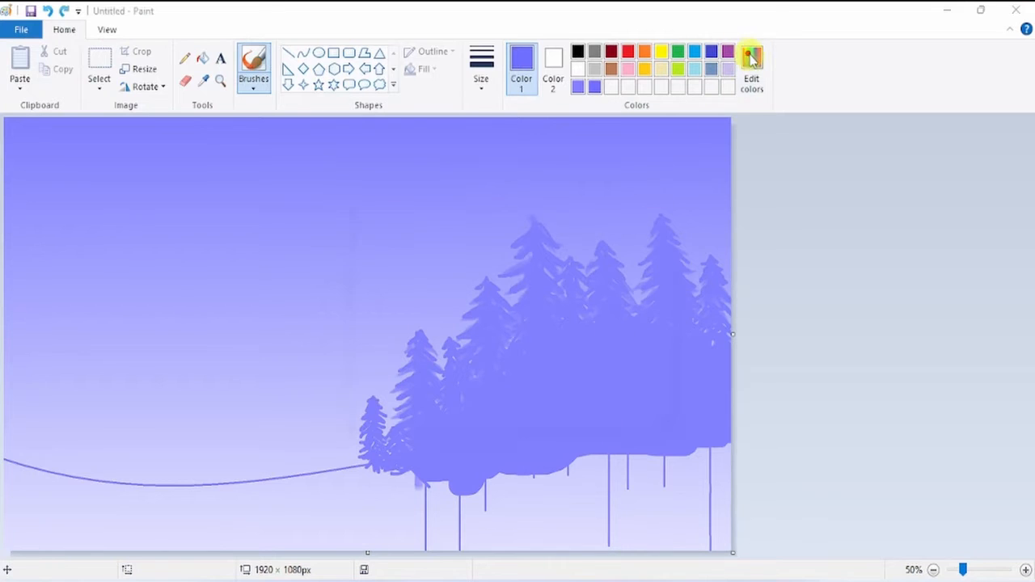
Switch to a darker violet-blue and draw a second set of shorter vertical trunk lines in front of the pine mass
{"action": "left_click", "coordinate": [750, 61]}
{"action": "left_click", "coordinate": [376, 406]}
{"action": "left_click", "coordinate": [288, 52]}
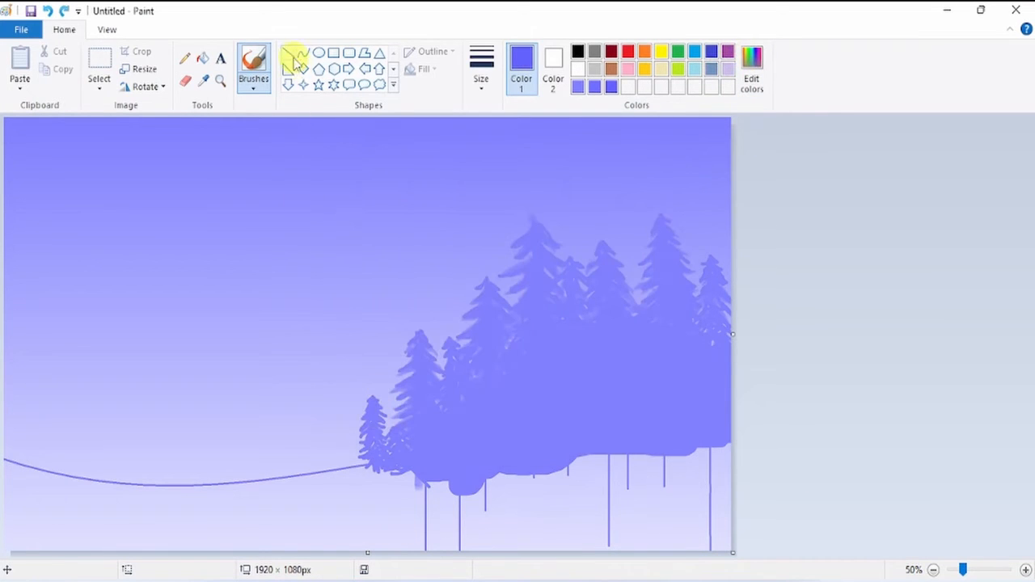
{"action": "left_click_drag", "start_coordinate": [553, 343], "coordinate": [554, 484]}
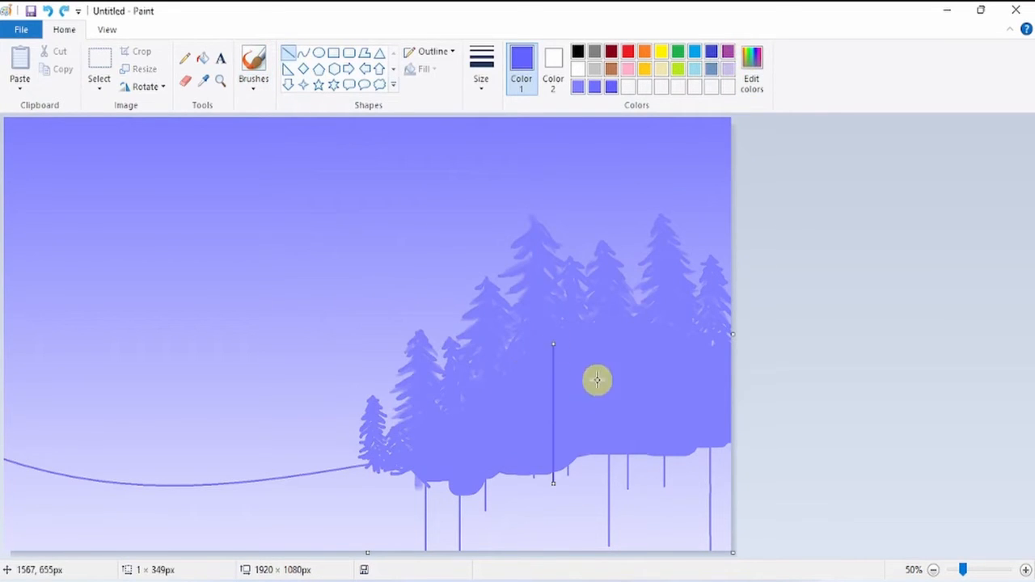
{"action": "left_click_drag", "start_coordinate": [597, 380], "coordinate": [597, 479]}
{"action": "left_click_drag", "start_coordinate": [635, 409], "coordinate": [634, 490]}
{"action": "left_click_drag", "start_coordinate": [689, 380], "coordinate": [689, 508]}
{"action": "left_click_drag", "start_coordinate": [511, 399], "coordinate": [511, 503]}
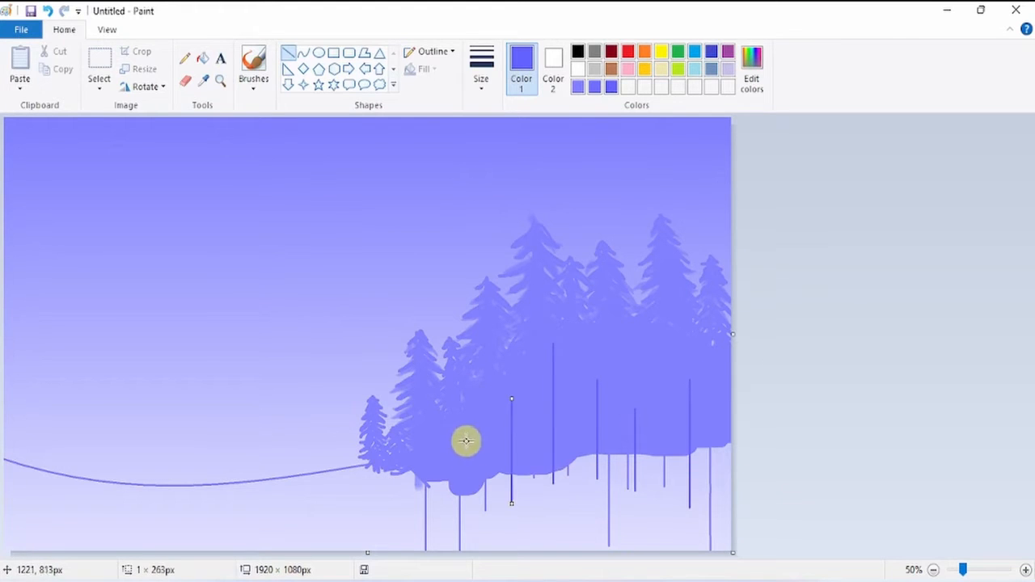
Paint a front row of darker pines over the new trunk lines and fill the area beneath them solid
{"action": "left_click", "coordinate": [221, 81]}
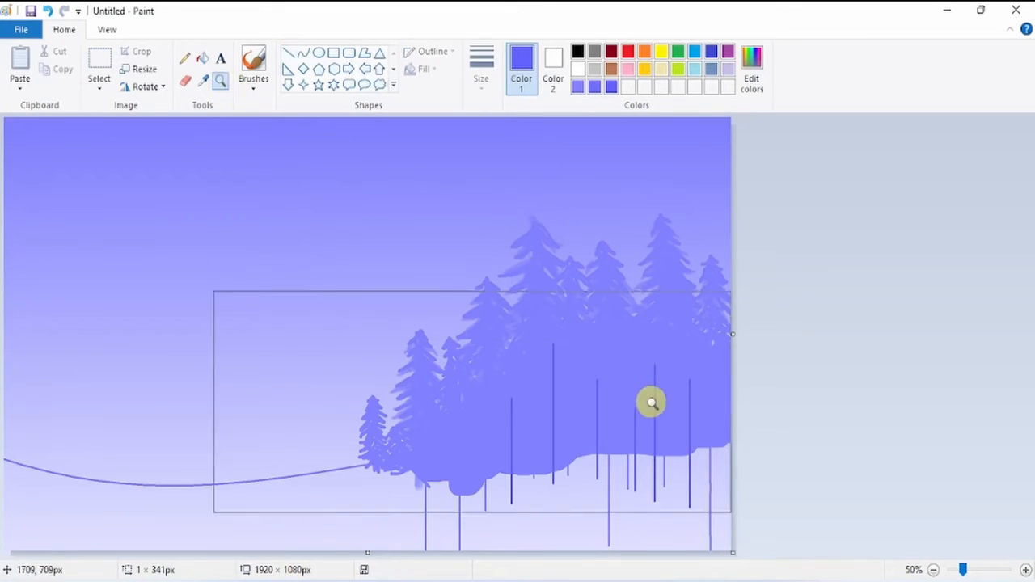
{"action": "left_click", "coordinate": [652, 402]}
{"action": "left_click_drag", "start_coordinate": [776, 548], "coordinate": [787, 547]}
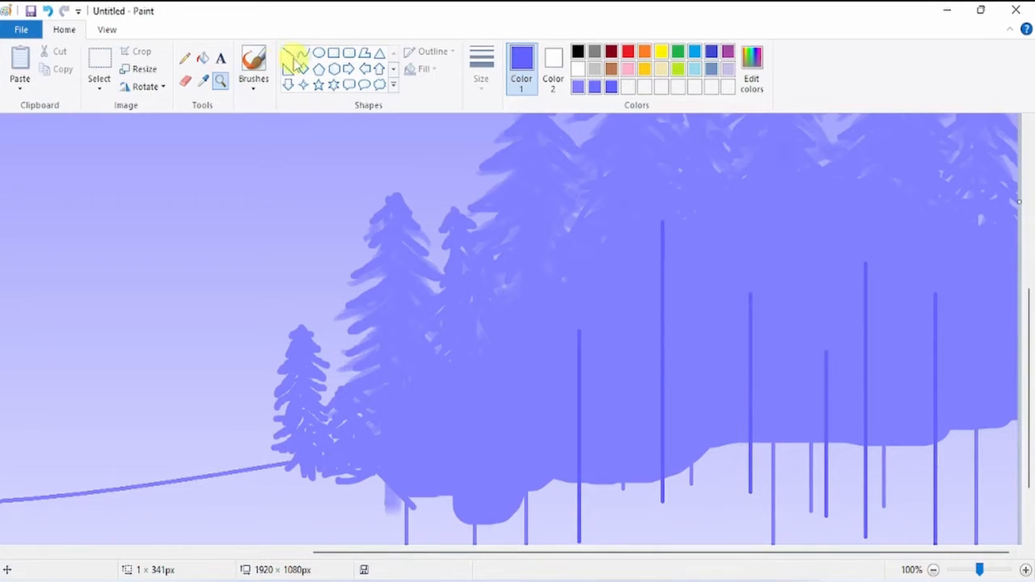
{"action": "left_click", "coordinate": [267, 88]}
{"action": "left_click", "coordinate": [259, 178]}
{"action": "mouse_move", "coordinate": [661, 256]}
{"action": "left_mouse_down"}
{"action": "mouse_move", "coordinate": [668, 226]}
{"action": "mouse_move", "coordinate": [689, 264]}
{"action": "mouse_move", "coordinate": [651, 274]}
{"action": "mouse_move", "coordinate": [654, 261]}
{"action": "mouse_move", "coordinate": [696, 299]}
{"action": "mouse_move", "coordinate": [655, 262]}
{"action": "mouse_move", "coordinate": [619, 335]}
{"action": "mouse_move", "coordinate": [657, 292]}
{"action": "mouse_move", "coordinate": [672, 297]}
{"action": "mouse_move", "coordinate": [631, 362]}
{"action": "mouse_move", "coordinate": [668, 319]}
{"action": "mouse_move", "coordinate": [684, 348]}
{"action": "mouse_move", "coordinate": [635, 380]}
{"action": "mouse_move", "coordinate": [634, 369]}
{"action": "mouse_move", "coordinate": [680, 379]}
{"action": "mouse_move", "coordinate": [682, 318]}
{"action": "mouse_move", "coordinate": [655, 320]}
{"action": "mouse_move", "coordinate": [617, 381]}
{"action": "mouse_move", "coordinate": [680, 343]}
{"action": "mouse_move", "coordinate": [717, 407]}
{"action": "mouse_move", "coordinate": [635, 426]}
{"action": "mouse_move", "coordinate": [680, 370]}
{"action": "mouse_move", "coordinate": [650, 374]}
{"action": "mouse_move", "coordinate": [712, 447]}
{"action": "mouse_move", "coordinate": [631, 431]}
{"action": "mouse_move", "coordinate": [617, 448]}
{"action": "mouse_move", "coordinate": [647, 414]}
{"action": "mouse_move", "coordinate": [620, 479]}
{"action": "mouse_move", "coordinate": [692, 467]}
{"action": "mouse_move", "coordinate": [670, 437]}
{"action": "mouse_move", "coordinate": [637, 511]}
{"action": "mouse_move", "coordinate": [700, 506]}
{"action": "left_mouse_up"}
{"action": "mouse_move", "coordinate": [555, 349]}
{"action": "left_mouse_down"}
{"action": "mouse_move", "coordinate": [597, 348]}
{"action": "mouse_move", "coordinate": [580, 333]}
{"action": "mouse_move", "coordinate": [556, 365]}
{"action": "mouse_move", "coordinate": [578, 350]}
{"action": "mouse_move", "coordinate": [609, 377]}
{"action": "mouse_move", "coordinate": [589, 354]}
{"action": "mouse_move", "coordinate": [554, 394]}
{"action": "mouse_move", "coordinate": [585, 357]}
{"action": "mouse_move", "coordinate": [606, 395]}
{"action": "mouse_move", "coordinate": [579, 366]}
{"action": "mouse_move", "coordinate": [548, 412]}
{"action": "mouse_move", "coordinate": [590, 380]}
{"action": "mouse_move", "coordinate": [615, 410]}
{"action": "mouse_move", "coordinate": [584, 380]}
{"action": "mouse_move", "coordinate": [565, 405]}
{"action": "mouse_move", "coordinate": [575, 380]}
{"action": "left_mouse_up"}
{"action": "scroll", "coordinate": [303, 121], "scroll_direction": "down", "scroll_amount": 1}
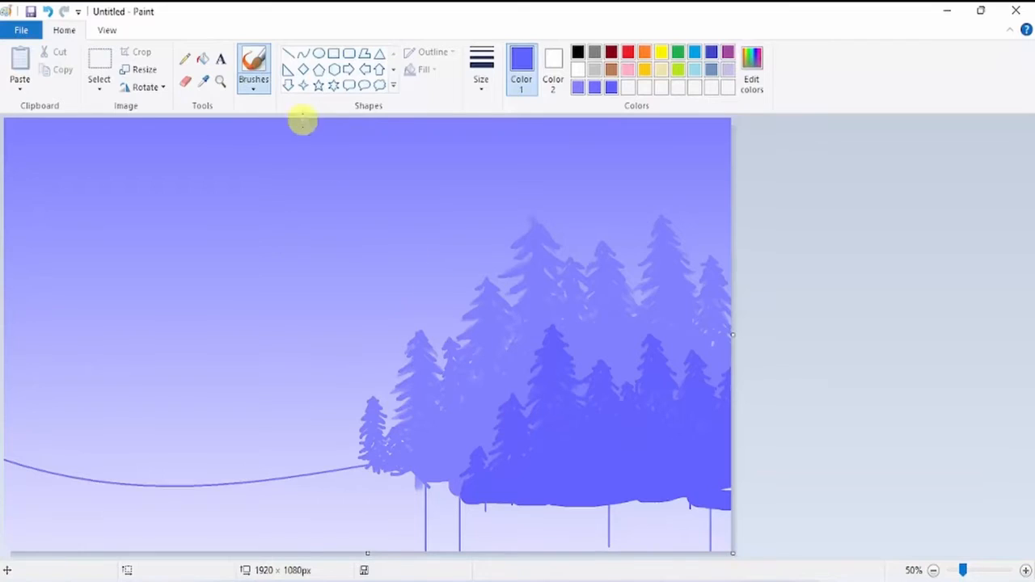
{"action": "left_click", "coordinate": [366, 57]}
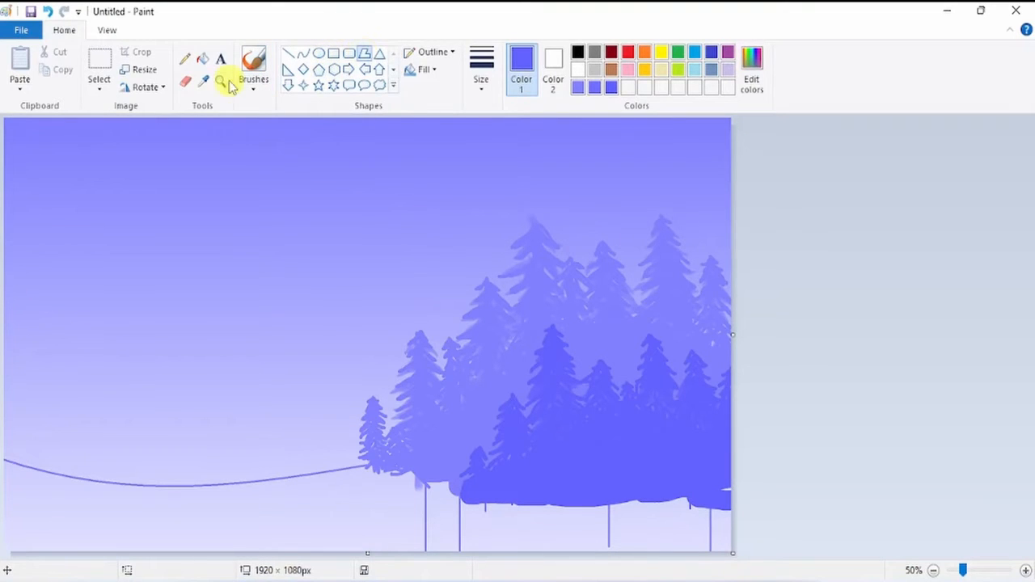
{"action": "left_click", "coordinate": [220, 82]}
{"action": "left_click", "coordinate": [556, 376]}
{"action": "left_click", "coordinate": [365, 56]}
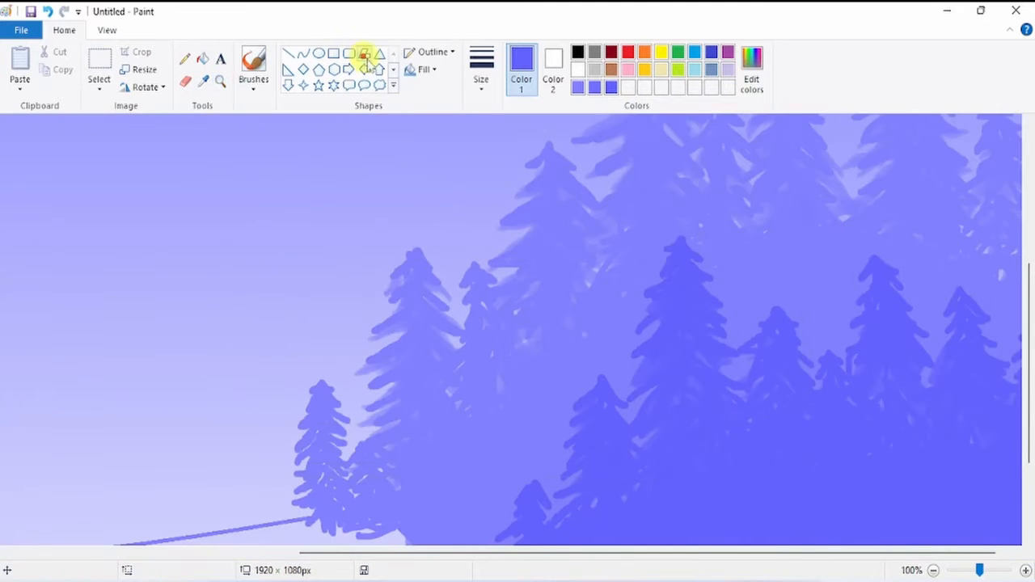
{"action": "scroll", "coordinate": [630, 289], "scroll_direction": "down", "scroll_amount": 3}
{"action": "left_click_drag", "start_coordinate": [786, 554], "coordinate": [849, 556]}
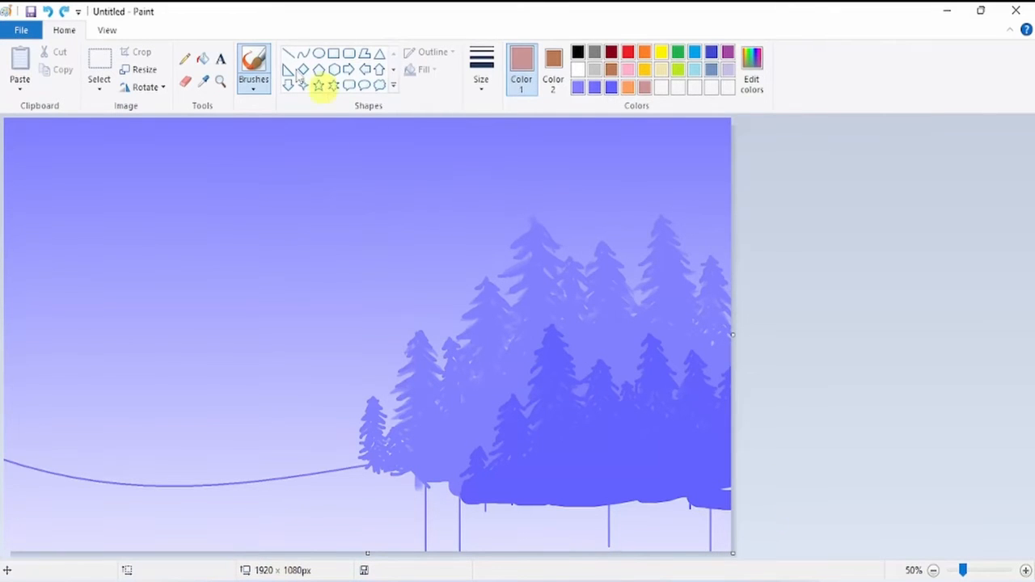
{"action": "left_click", "coordinate": [288, 55]}
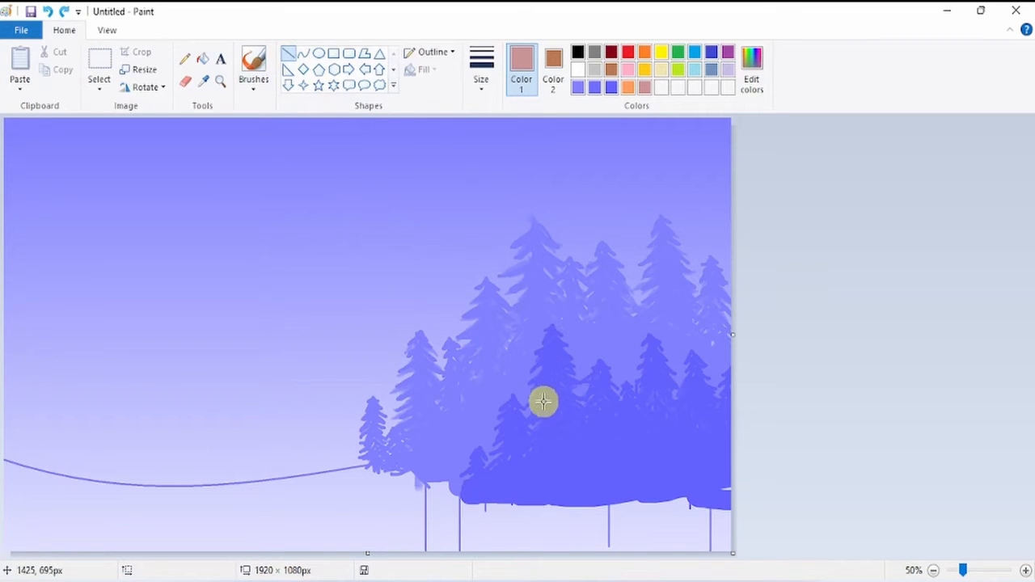
Mix a pale dusty pink with red 209, green 163 and blue 163 as the primary colour
{"action": "left_click", "coordinate": [745, 56]}
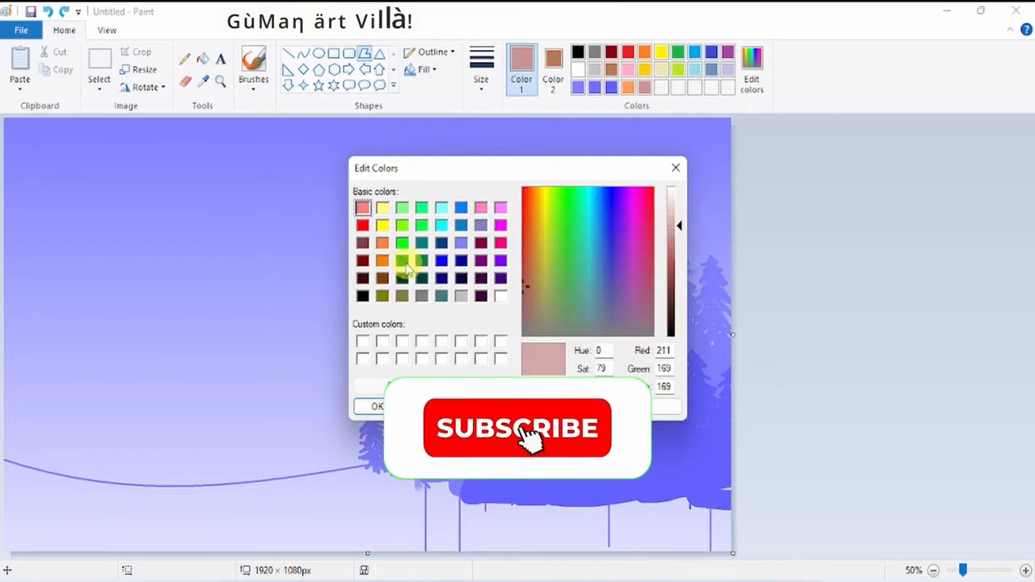
{"action": "left_click", "coordinate": [362, 242]}
{"action": "left_click", "coordinate": [673, 235]}
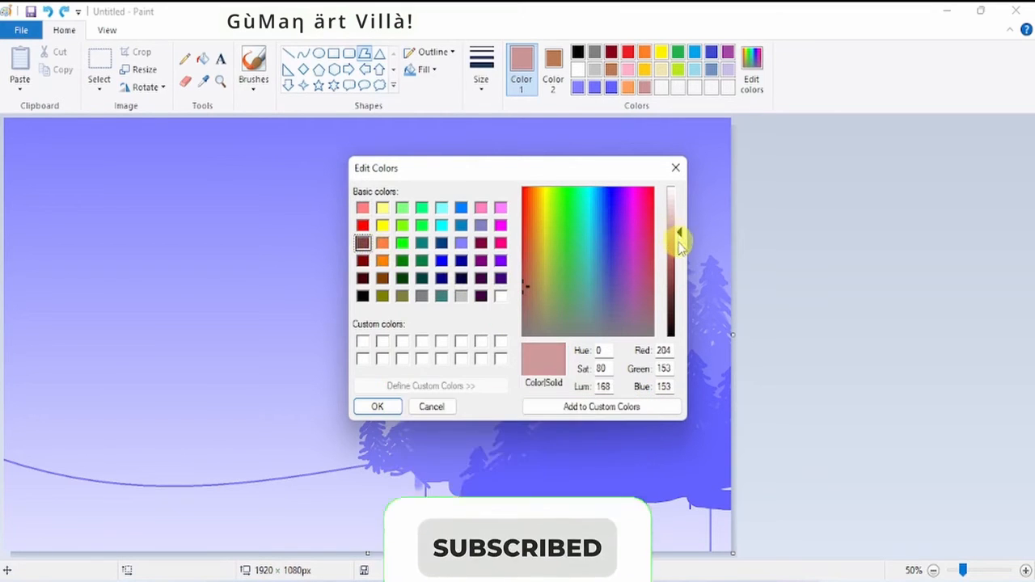
{"action": "left_click", "coordinate": [677, 229]}
{"action": "left_click", "coordinate": [384, 406]}
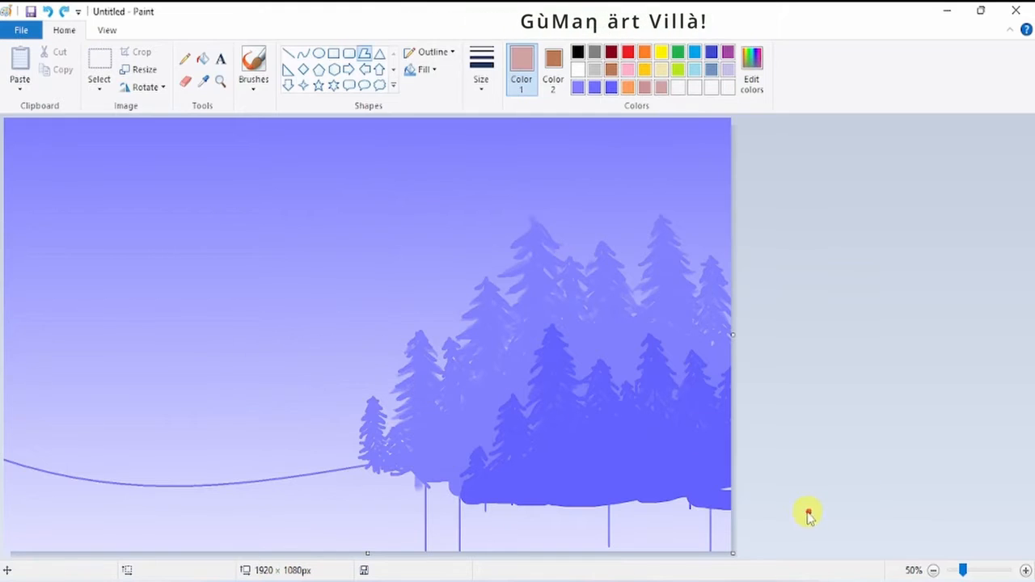
Set the primary colour to a dusty pink with red 203, green 152 and blue 152
{"action": "left_click", "coordinate": [752, 61]}
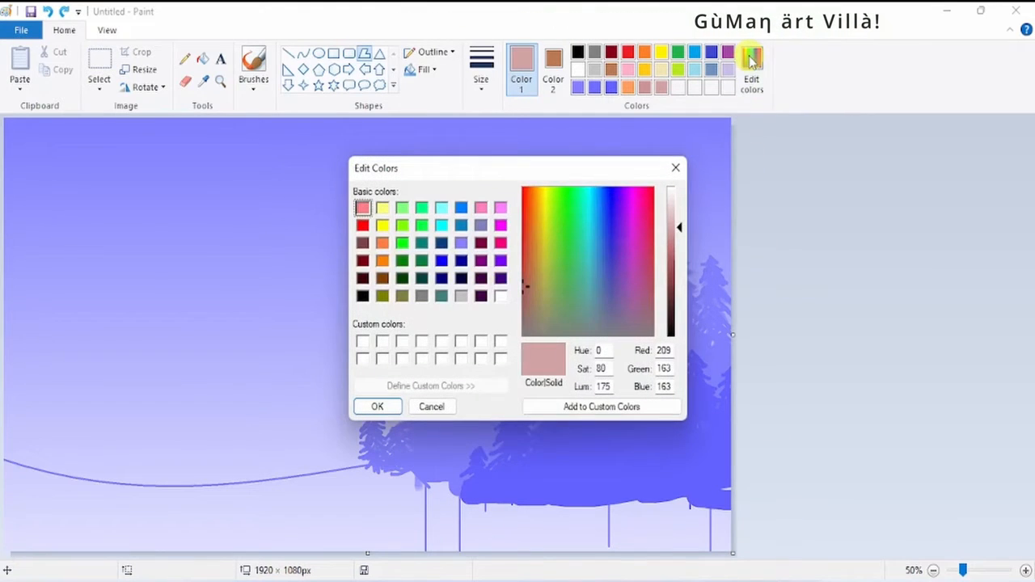
{"action": "left_click", "coordinate": [362, 260]}
{"action": "left_click", "coordinate": [363, 243]}
{"action": "left_click", "coordinate": [667, 240]}
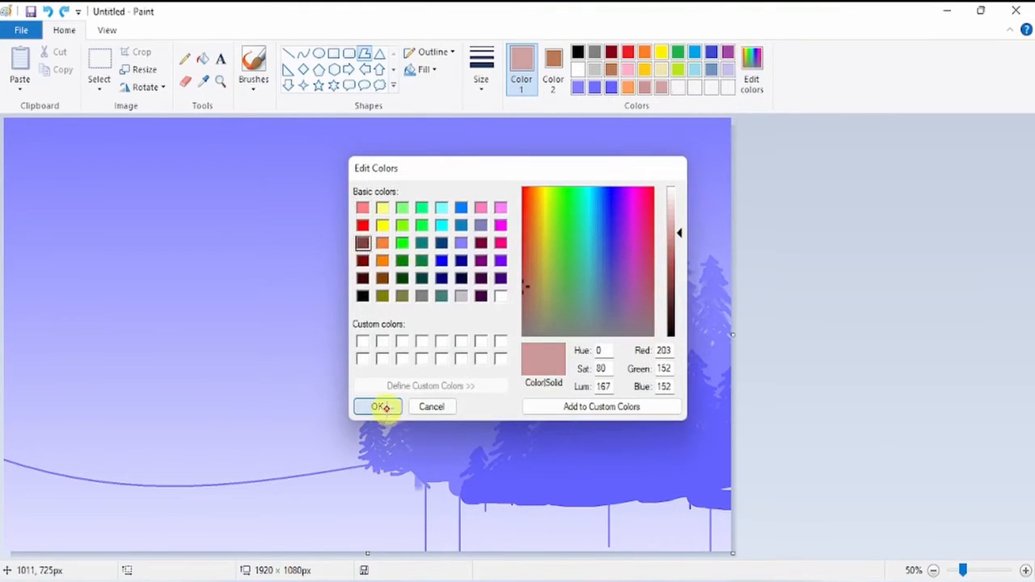
{"action": "left_click", "coordinate": [379, 407]}
Draw a four-sided cabin wall with solid fill, about 273 × 167 px, in front of the lower edge of the dark pines
{"action": "left_click", "coordinate": [365, 54]}
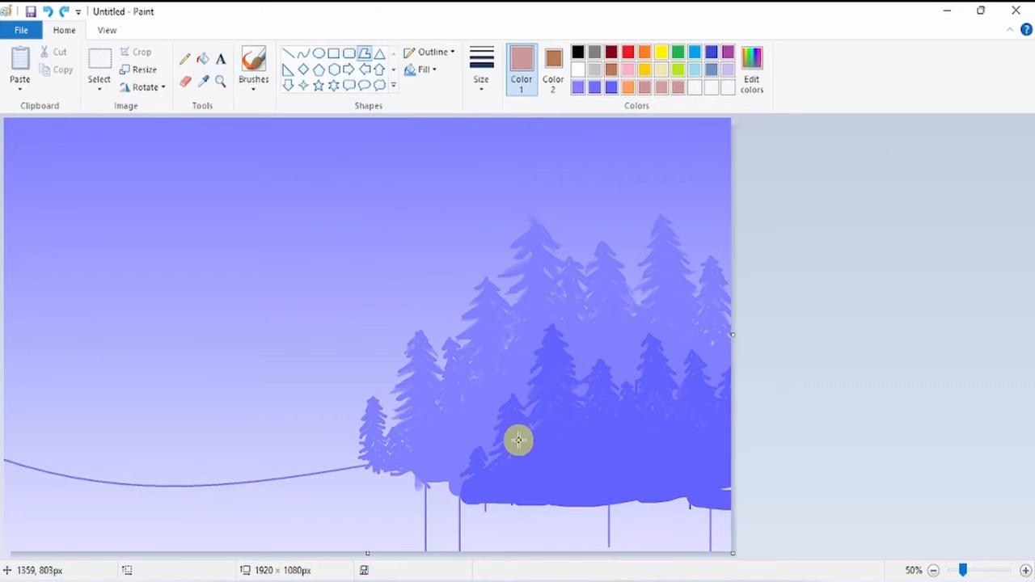
{"action": "mouse_move", "coordinate": [517, 441]}
{"action": "left_mouse_down"}
{"action": "mouse_move", "coordinate": [605, 444]}
{"action": "mouse_move", "coordinate": [601, 485]}
{"action": "mouse_move", "coordinate": [504, 475]}
{"action": "mouse_move", "coordinate": [519, 441]}
{"action": "mouse_move", "coordinate": [522, 467]}
{"action": "mouse_move", "coordinate": [530, 429]}
{"action": "left_mouse_up"}
{"action": "left_click_drag", "start_coordinate": [548, 467], "coordinate": [538, 477]}
{"action": "left_click_drag", "start_coordinate": [559, 471], "coordinate": [574, 471]}
{"action": "left_click_drag", "start_coordinate": [530, 486], "coordinate": [536, 485]}
{"action": "left_click", "coordinate": [425, 71]}
{"action": "left_click", "coordinate": [439, 108]}
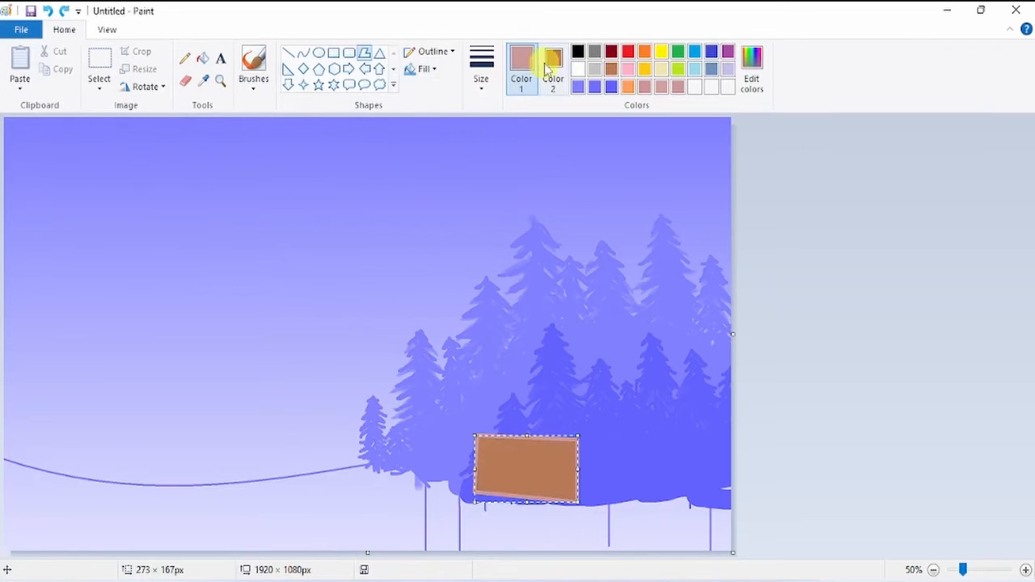
Change the wall's fill to the same dusty pink as its outline
{"action": "left_click", "coordinate": [556, 66]}
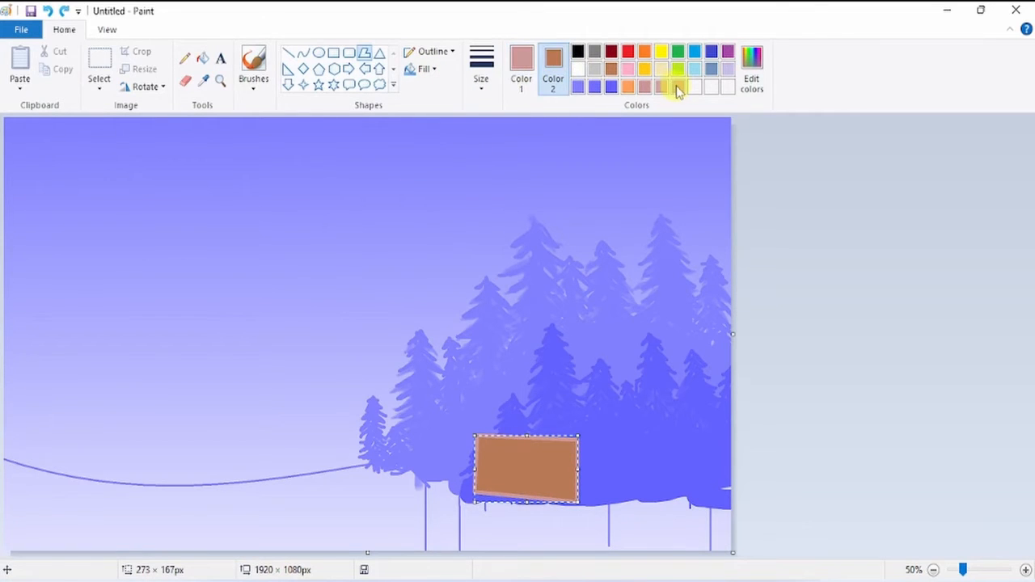
{"action": "left_click", "coordinate": [678, 87]}
{"action": "left_click", "coordinate": [693, 264]}
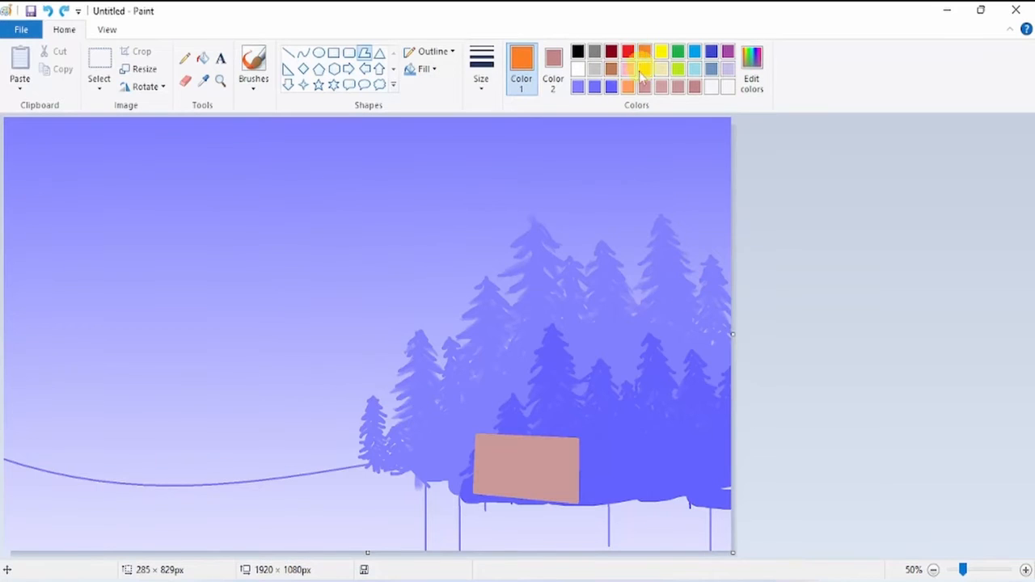
Mix a light orange (red 255, green 167, blue 108) and draw a slanted roof about 389 × 109 px above the wall, outlined and filled with it
{"action": "left_click", "coordinate": [751, 66]}
{"action": "left_click_drag", "start_coordinate": [666, 227], "coordinate": [676, 232]}
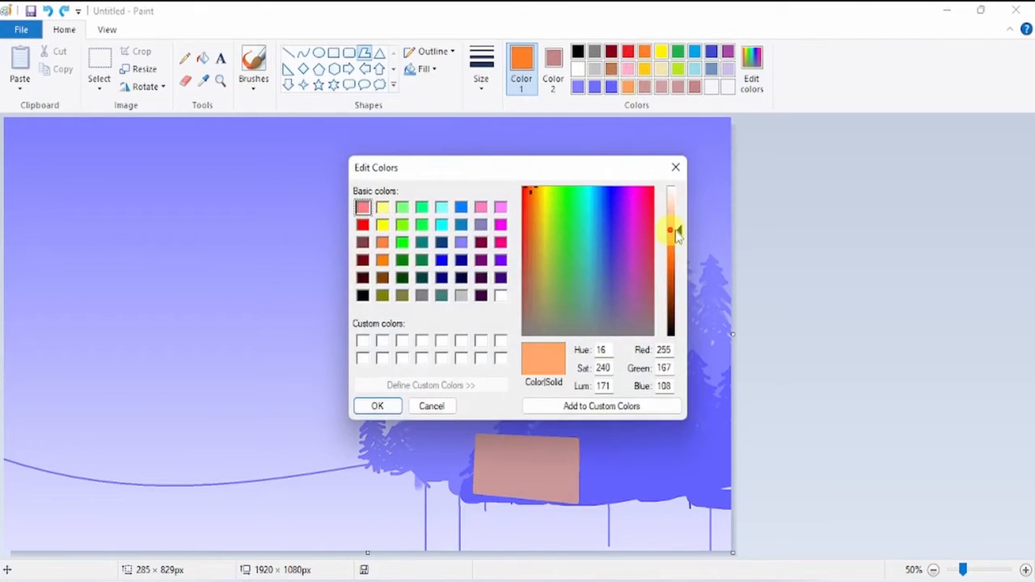
{"action": "left_click", "coordinate": [377, 406]}
{"action": "mouse_move", "coordinate": [467, 436]}
{"action": "left_mouse_down"}
{"action": "mouse_move", "coordinate": [574, 438]}
{"action": "mouse_move", "coordinate": [617, 400]}
{"action": "mouse_move", "coordinate": [503, 395]}
{"action": "mouse_move", "coordinate": [469, 431]}
{"action": "left_mouse_up"}
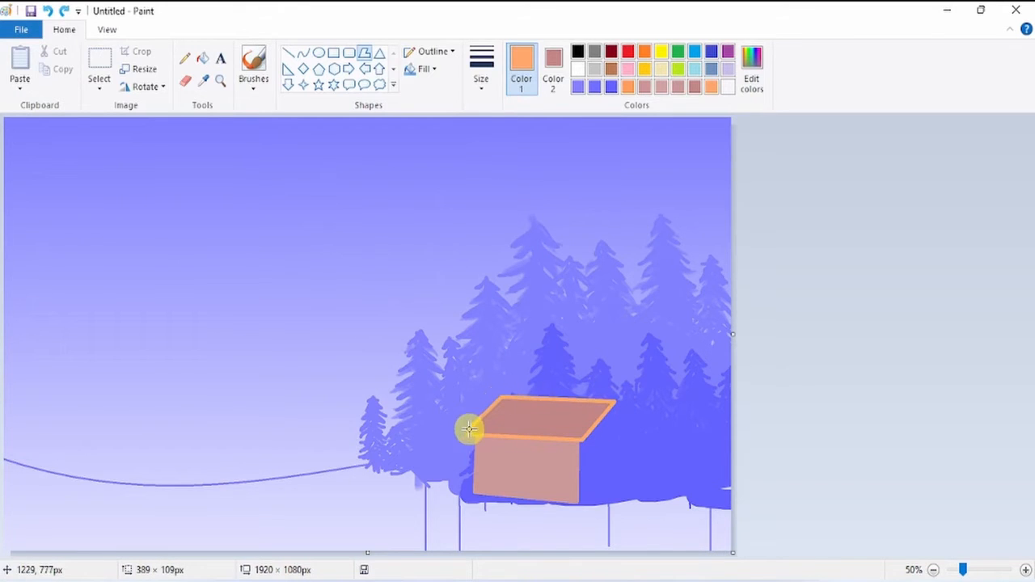
{"action": "left_click", "coordinate": [553, 69]}
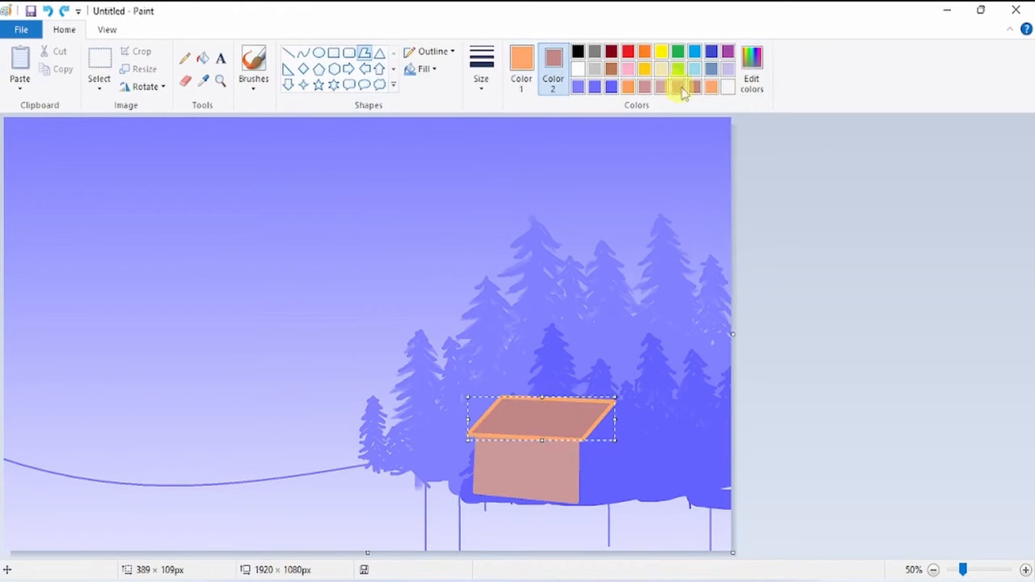
{"action": "left_click", "coordinate": [711, 86]}
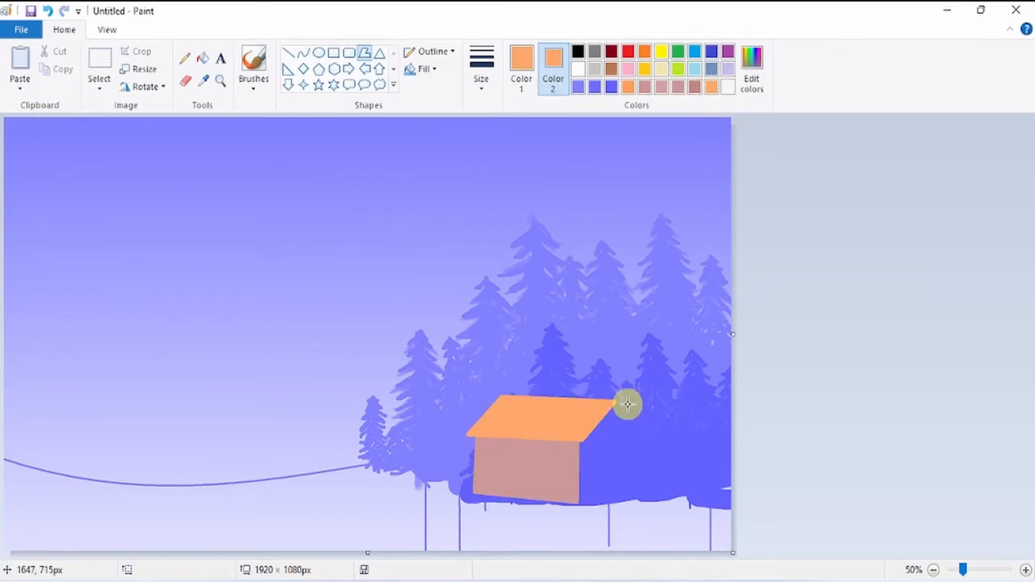
Draw two adjoining light-orange lines sloping down from the roof peak as the far gable edge, about 87 × 95 px and 82 × 88 px
{"action": "scroll", "coordinate": [623, 404], "scroll_direction": "up", "scroll_amount": 2, "text": "ctrl"}
{"action": "left_click_drag", "start_coordinate": [565, 171], "coordinate": [693, 326]}
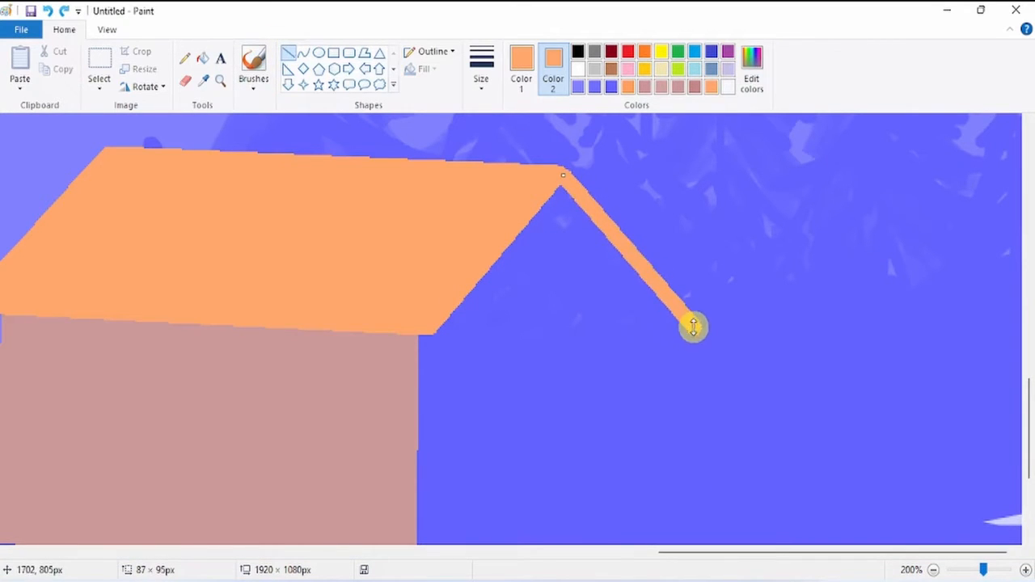
{"action": "left_click_drag", "start_coordinate": [553, 189], "coordinate": [675, 329]}
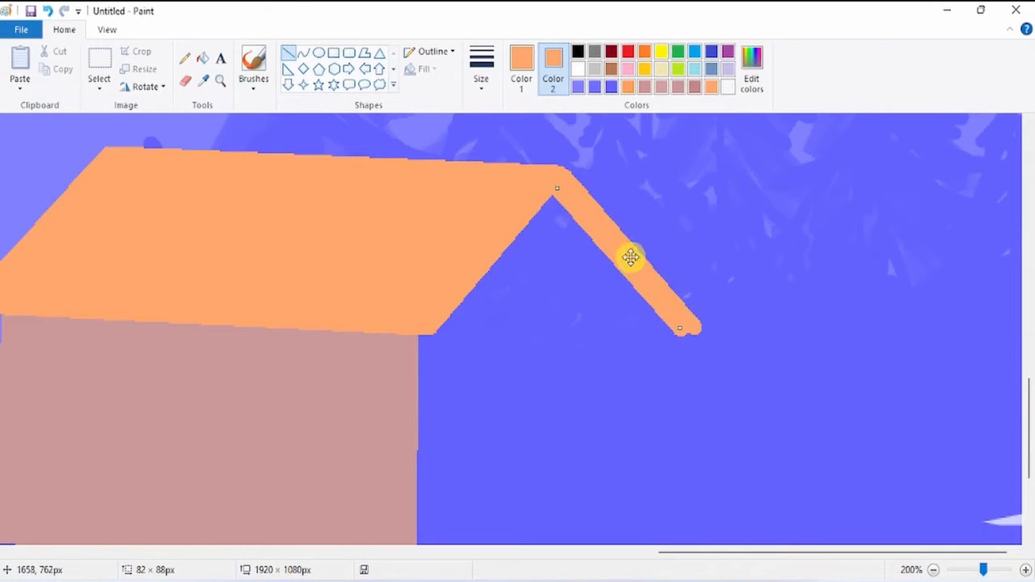
Set the secondary colour to an orange with red 255, green 152 and blue 83
{"action": "left_click", "coordinate": [752, 61]}
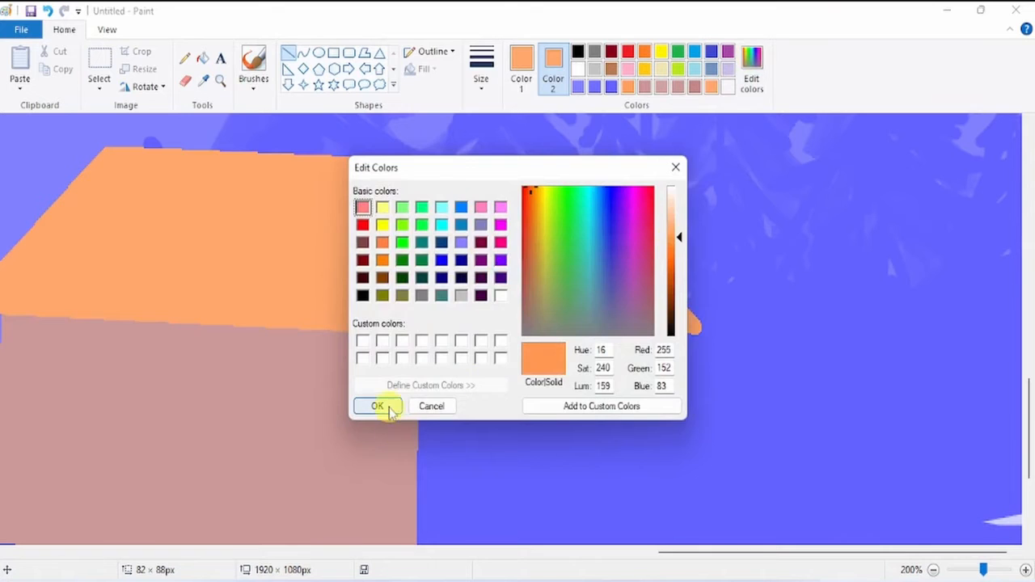
{"action": "left_click", "coordinate": [389, 413]}
{"action": "left_click", "coordinate": [752, 61]}
{"action": "left_click", "coordinate": [676, 168]}
Recolour the inner gable line with a deeper orange of red 255, green 138 and blue 60
{"action": "left_click", "coordinate": [521, 65]}
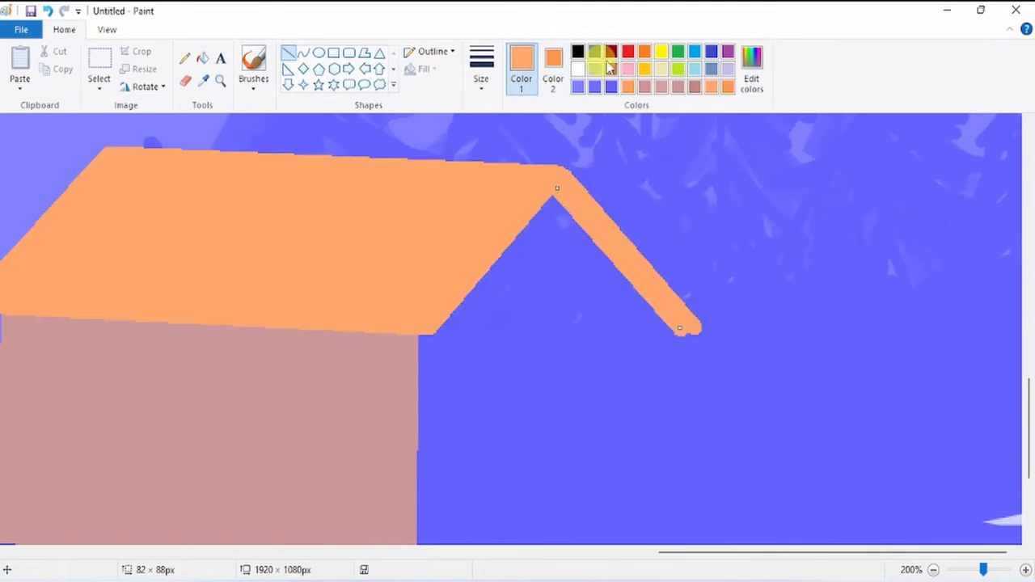
{"action": "left_click", "coordinate": [753, 58]}
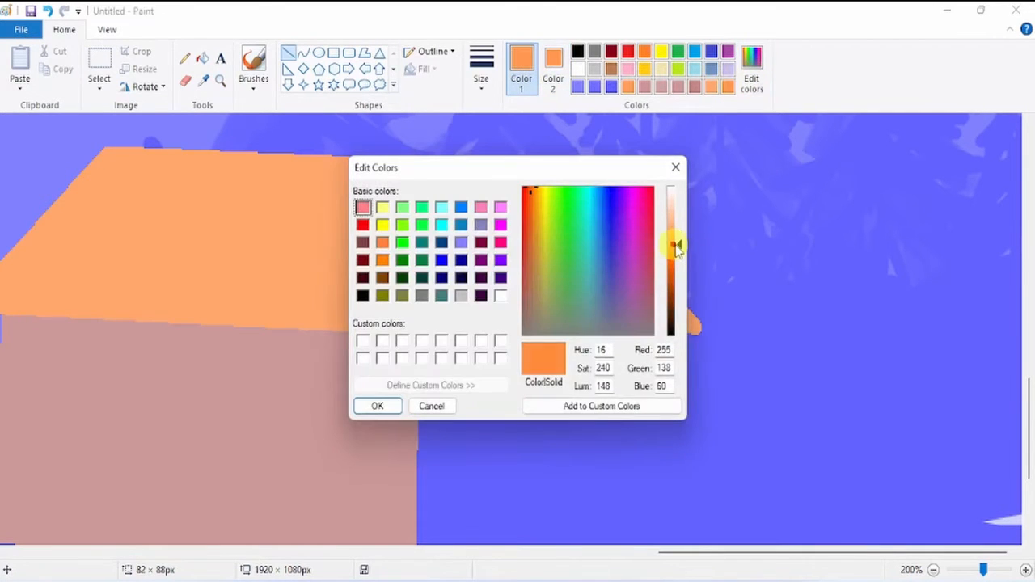
{"action": "left_click", "coordinate": [378, 407]}
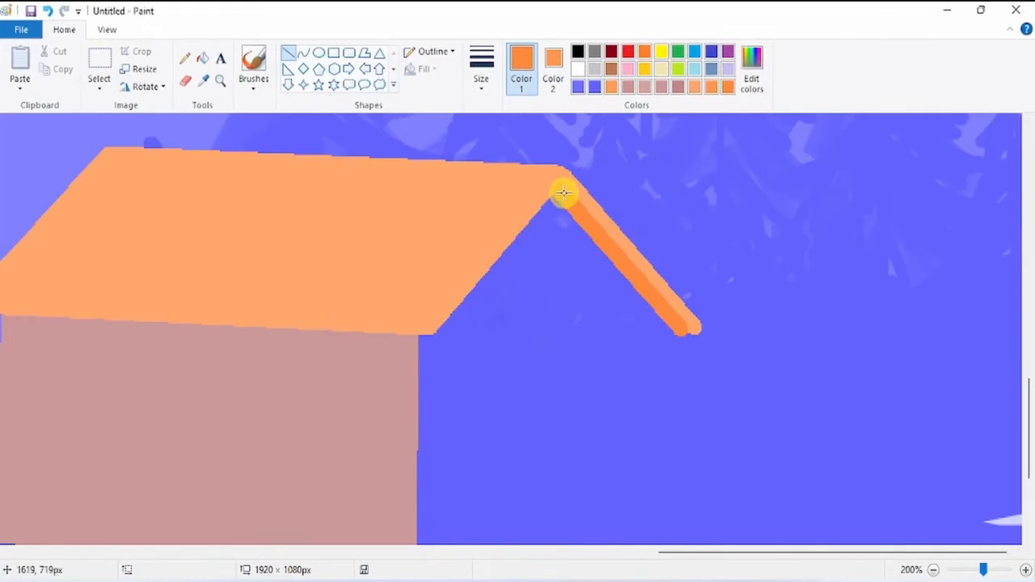
Draw deeper-orange trim lines along the near gable slope and the lower eave of the roof
{"action": "left_click_drag", "start_coordinate": [557, 189], "coordinate": [442, 319]}
{"action": "left_click_drag", "start_coordinate": [558, 190], "coordinate": [554, 184]}
{"action": "left_click", "coordinate": [435, 332]}
{"action": "left_click", "coordinate": [934, 570]}
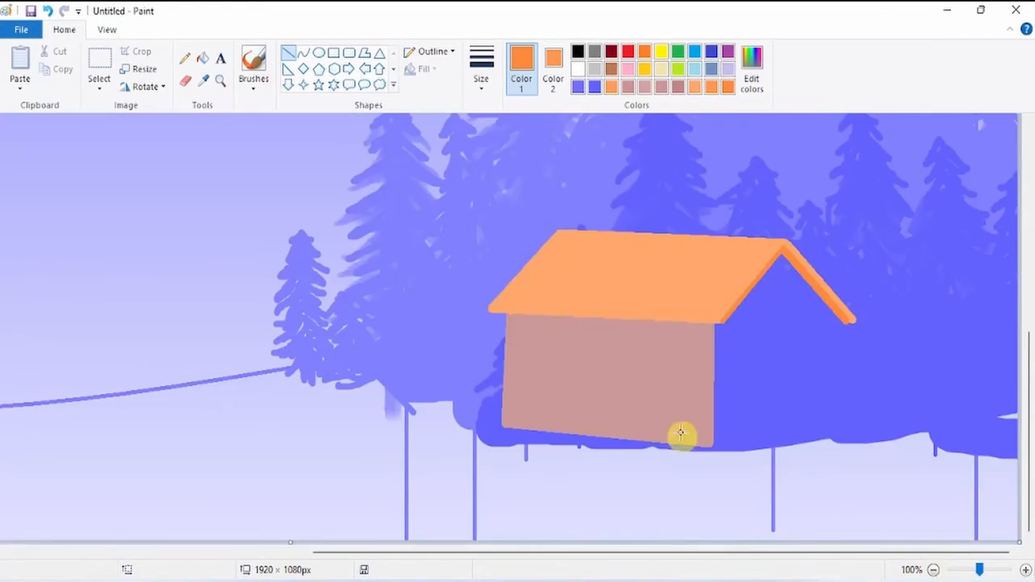
{"action": "left_click_drag", "start_coordinate": [722, 323], "coordinate": [489, 309]}
Draw a darker dusty-pink vertical line about 167 px tall down from the far gable end and fill the gable wall with that colour
{"action": "left_click_drag", "start_coordinate": [846, 320], "coordinate": [841, 442]}
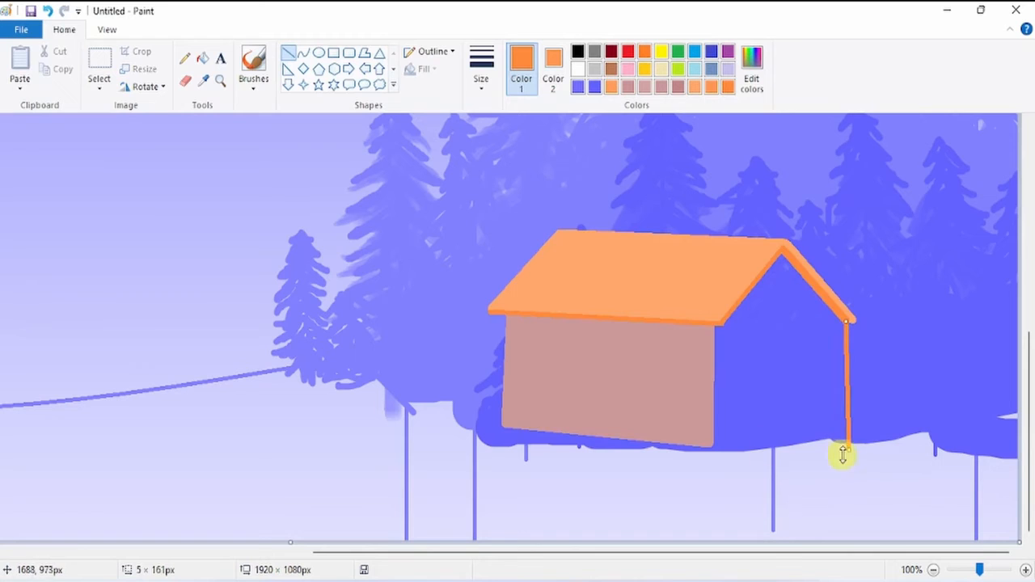
{"action": "left_click_drag", "start_coordinate": [847, 455], "coordinate": [845, 456]}
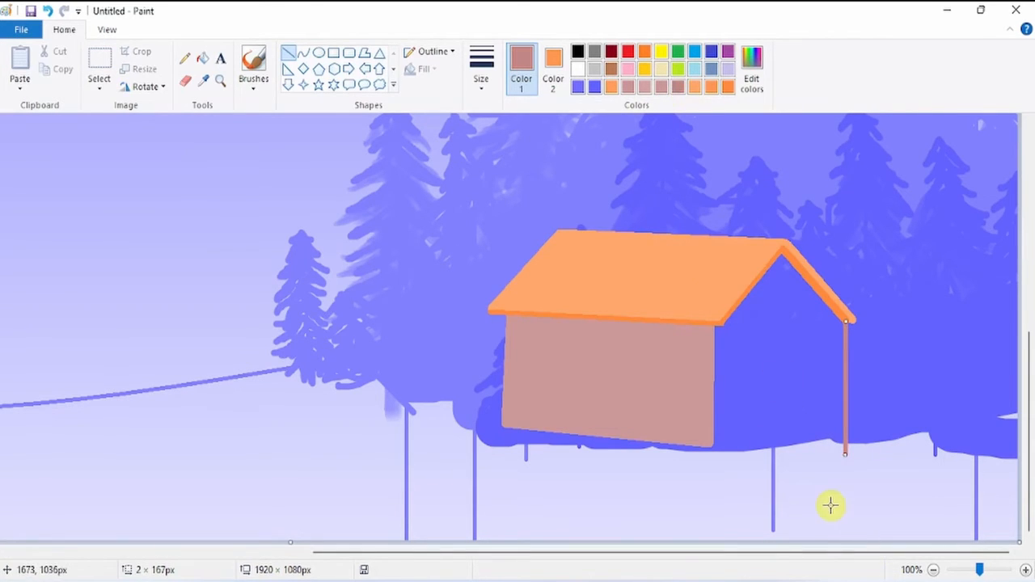
{"action": "left_click_drag", "start_coordinate": [850, 372], "coordinate": [847, 373]}
{"action": "left_click", "coordinate": [878, 374]}
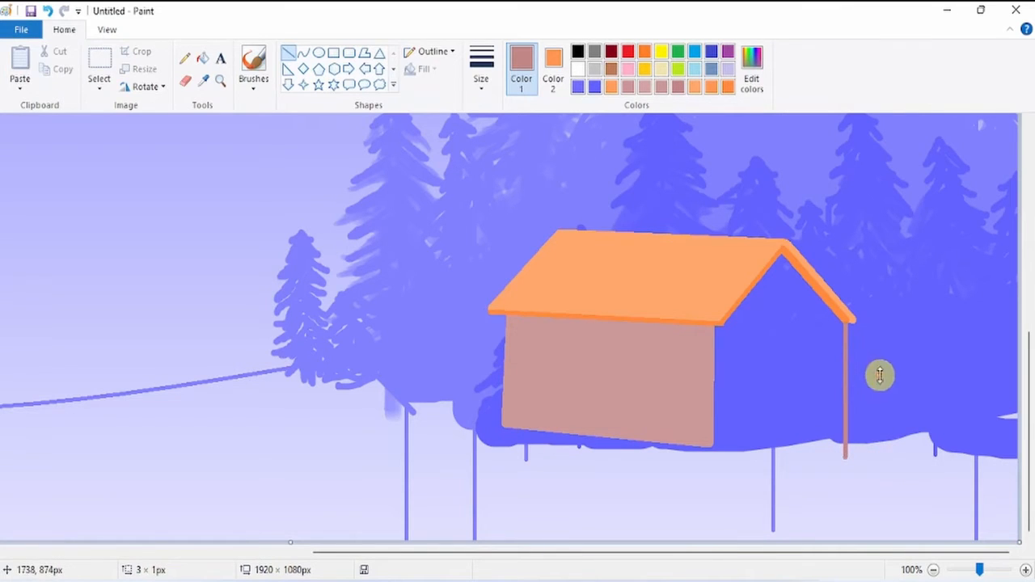
{"action": "left_click", "coordinate": [202, 59]}
{"action": "left_click", "coordinate": [767, 293]}
Lighten the primary colour to a pale pink
{"action": "left_click", "coordinate": [751, 69]}
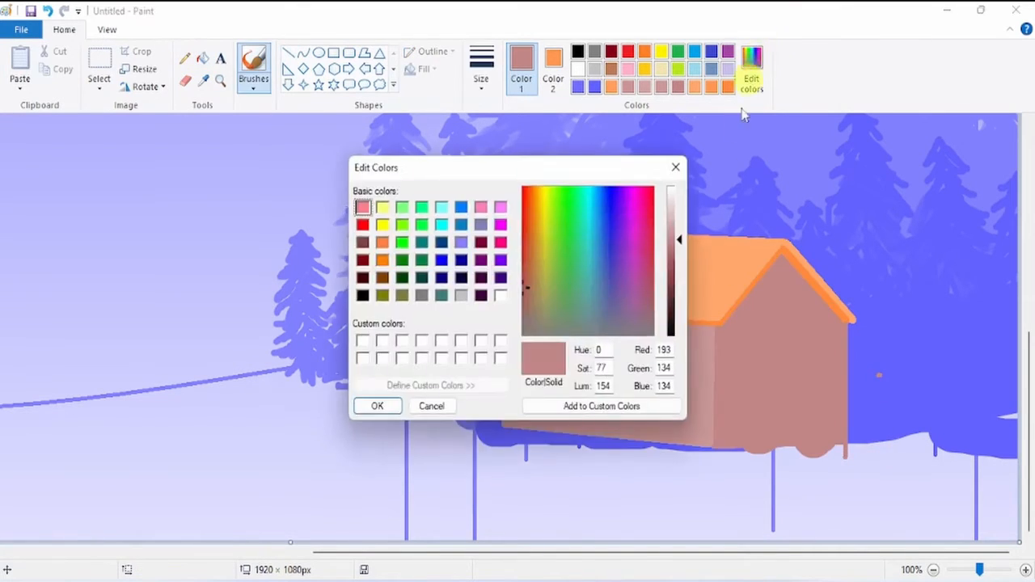
{"action": "left_click_drag", "start_coordinate": [679, 247], "coordinate": [679, 223]}
{"action": "left_click", "coordinate": [377, 406]}
Draw a four-sided pale-pink window frame about 54 × 61 px near the left end of the cabin's long wall
{"action": "left_click", "coordinate": [364, 51]}
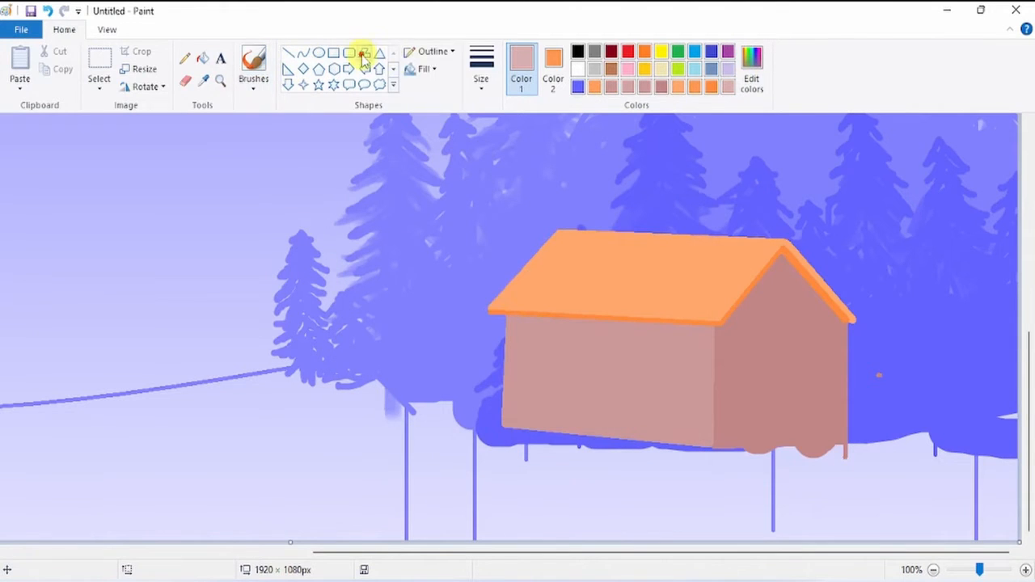
{"action": "left_click", "coordinate": [424, 68]}
{"action": "left_click", "coordinate": [438, 107]}
{"action": "left_click_drag", "start_coordinate": [519, 334], "coordinate": [564, 340]}
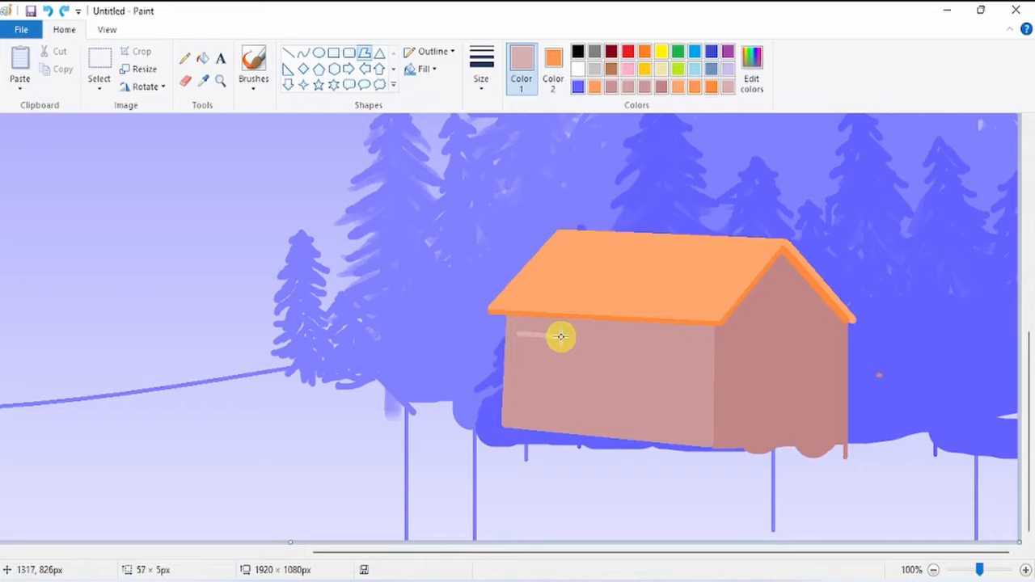
{"action": "left_click_drag", "start_coordinate": [558, 336], "coordinate": [553, 393]}
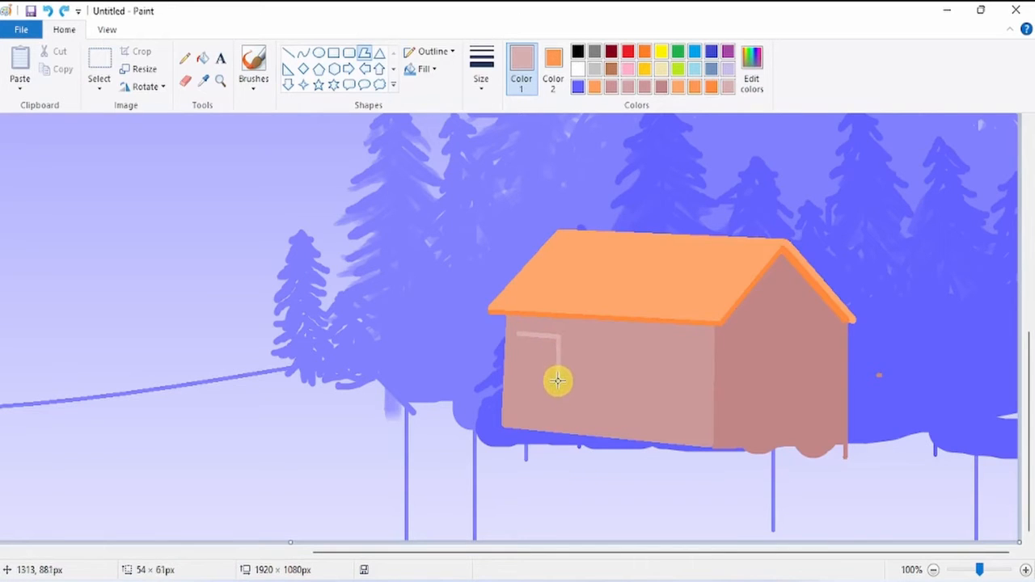
{"action": "left_click", "coordinate": [557, 380]}
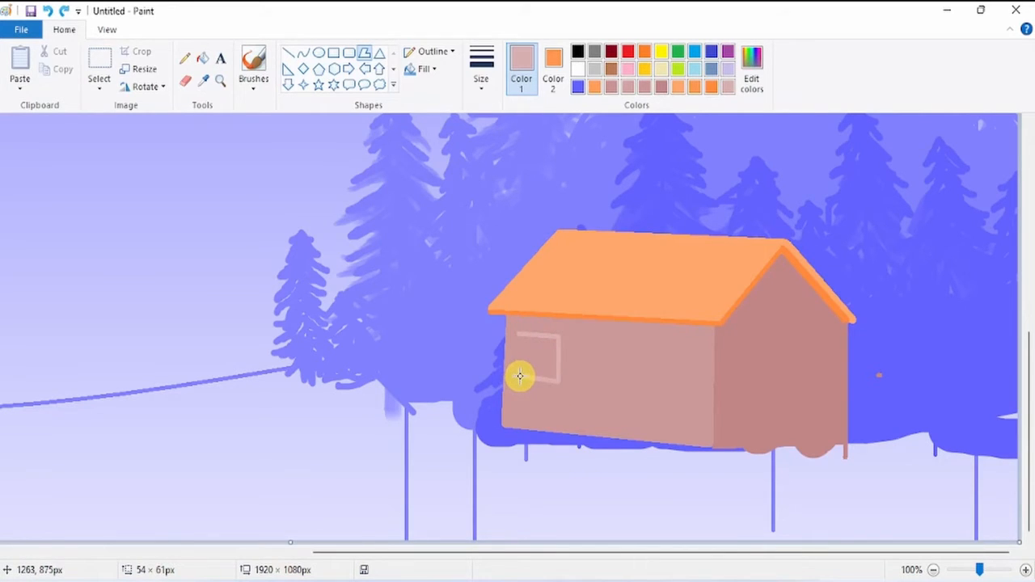
{"action": "left_click", "coordinate": [520, 375]}
{"action": "left_click", "coordinate": [519, 338]}
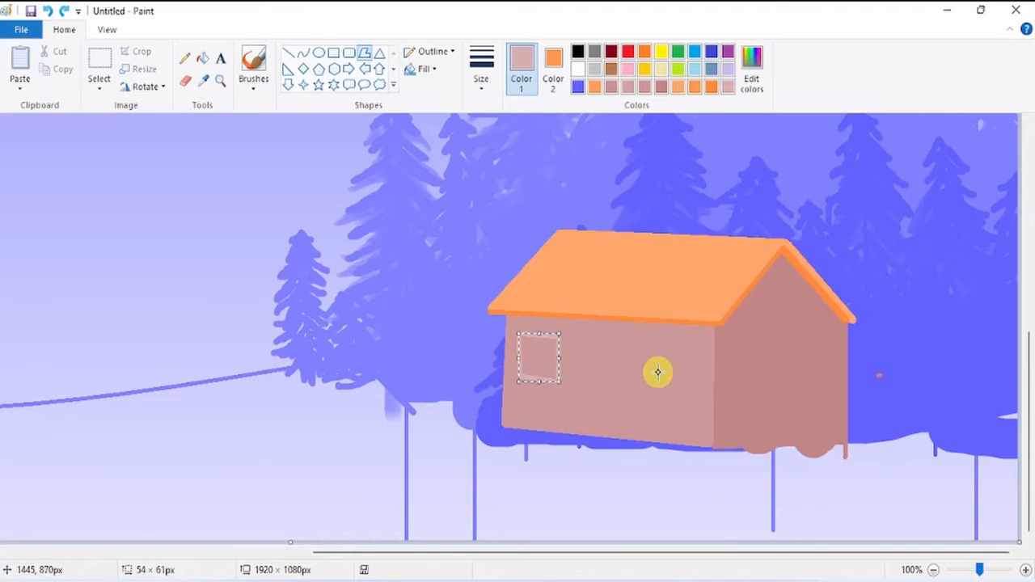
{"action": "left_click", "coordinate": [685, 392]}
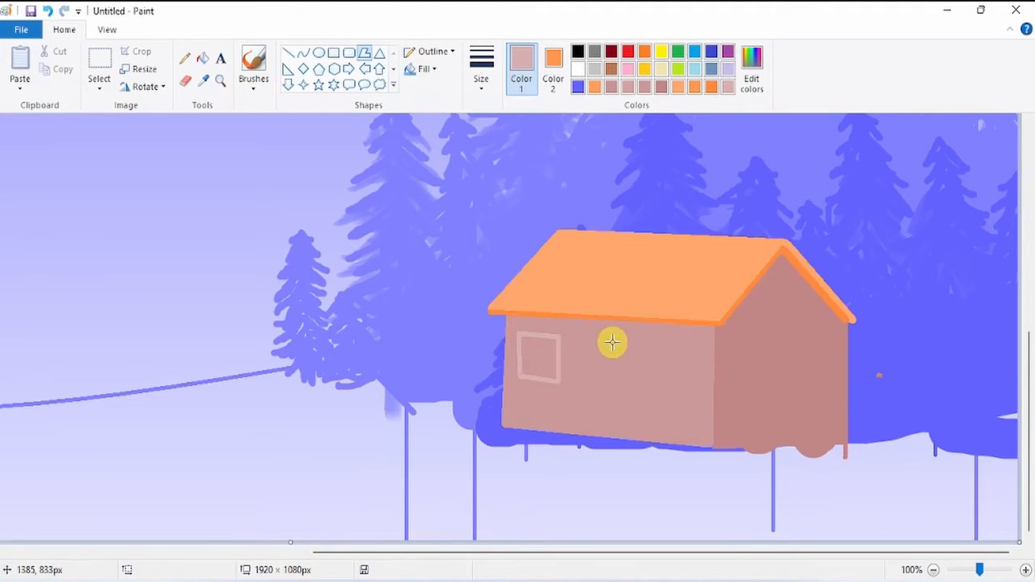
Draw a second four-sided pale-pink window frame about 76 × 72 px near the gable end of the cabin's long wall
{"action": "left_click_drag", "start_coordinate": [612, 343], "coordinate": [668, 346]}
{"action": "left_click", "coordinate": [668, 391]}
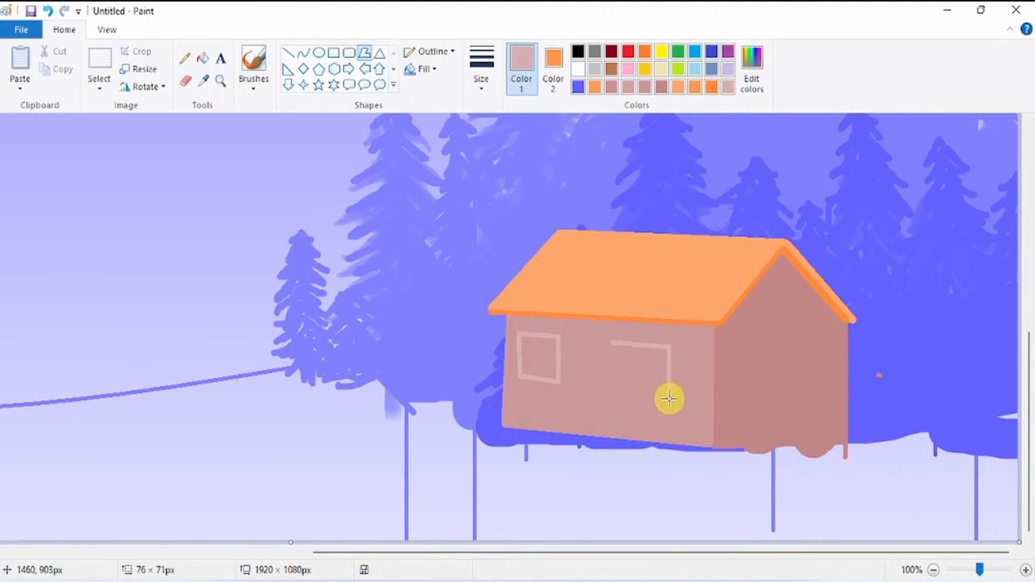
{"action": "left_click_drag", "start_coordinate": [669, 398], "coordinate": [617, 393]}
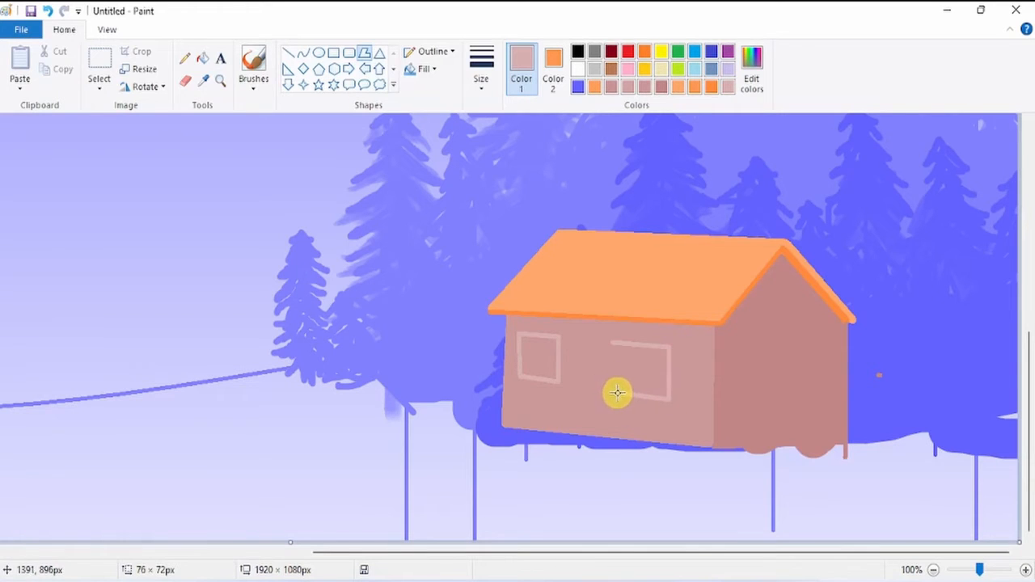
{"action": "left_click", "coordinate": [612, 397]}
{"action": "left_click", "coordinate": [614, 345]}
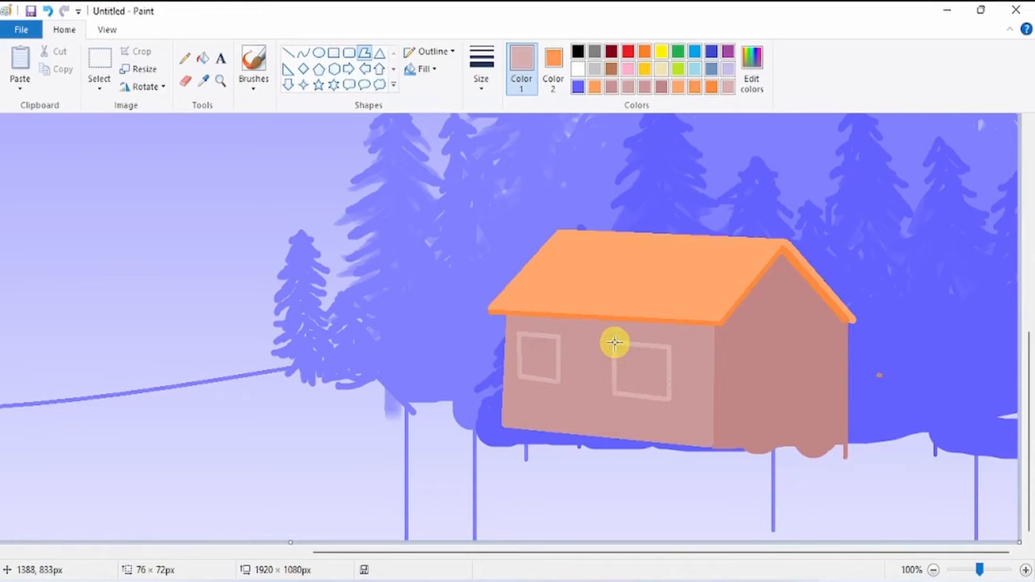
Draw thick dark-red lines along the upper and left inner edges of both window frames
{"action": "left_click", "coordinate": [220, 80]}
{"action": "left_click", "coordinate": [639, 360]}
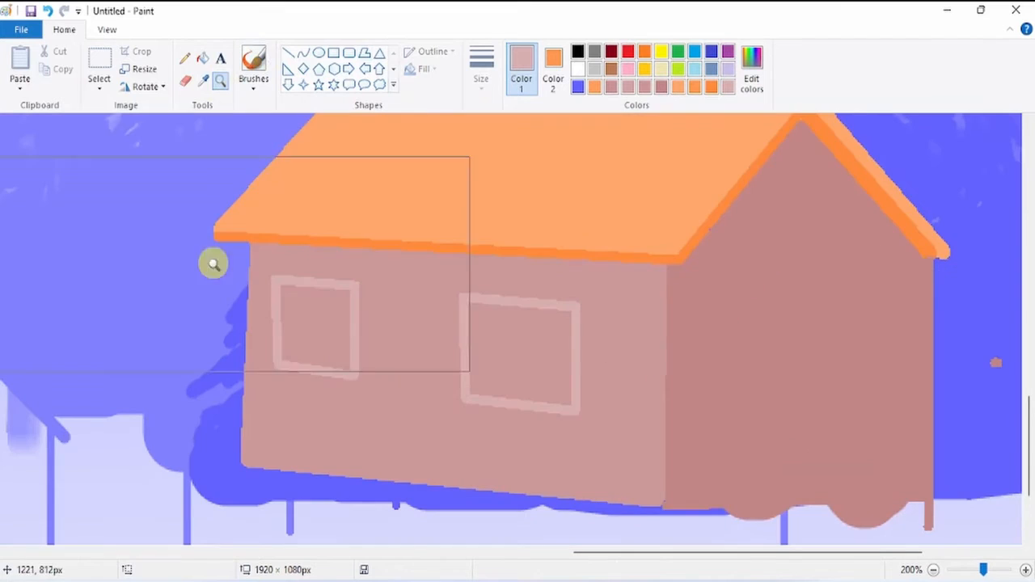
{"action": "left_click", "coordinate": [286, 52]}
{"action": "left_click_drag", "start_coordinate": [354, 281], "coordinate": [282, 291]}
{"action": "left_click", "coordinate": [612, 51]}
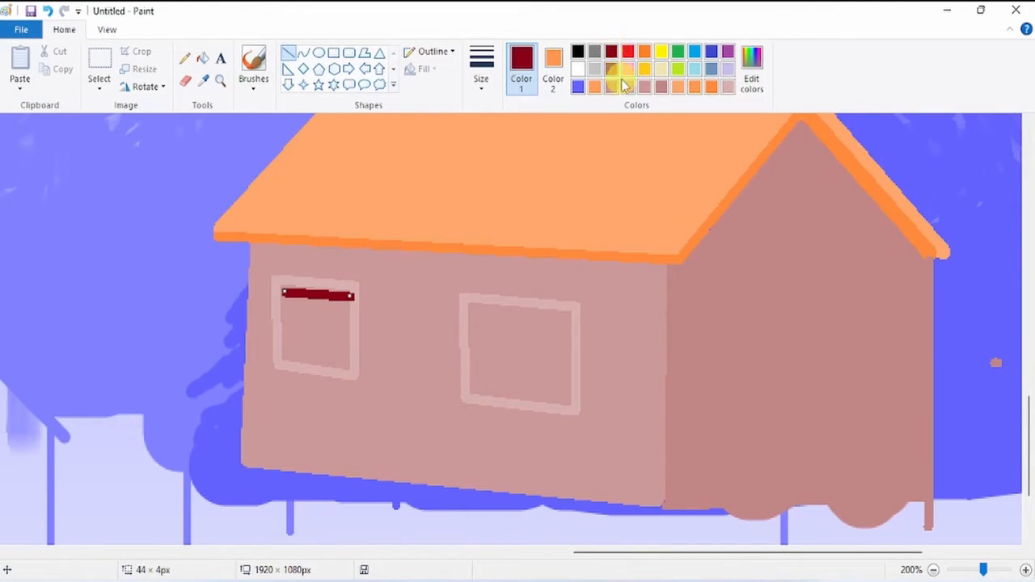
{"action": "left_click", "coordinate": [751, 69]}
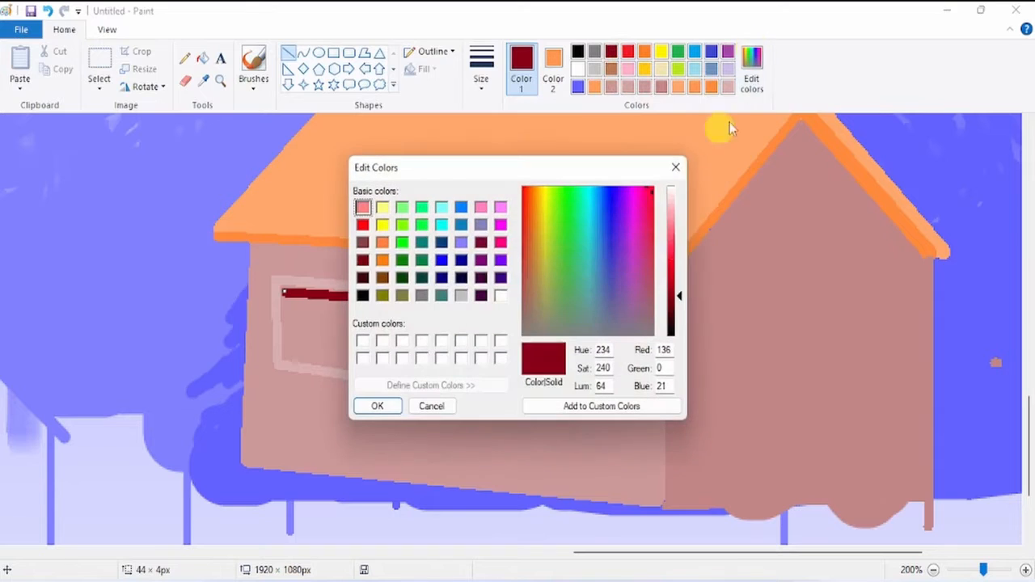
{"action": "left_click", "coordinate": [676, 172]}
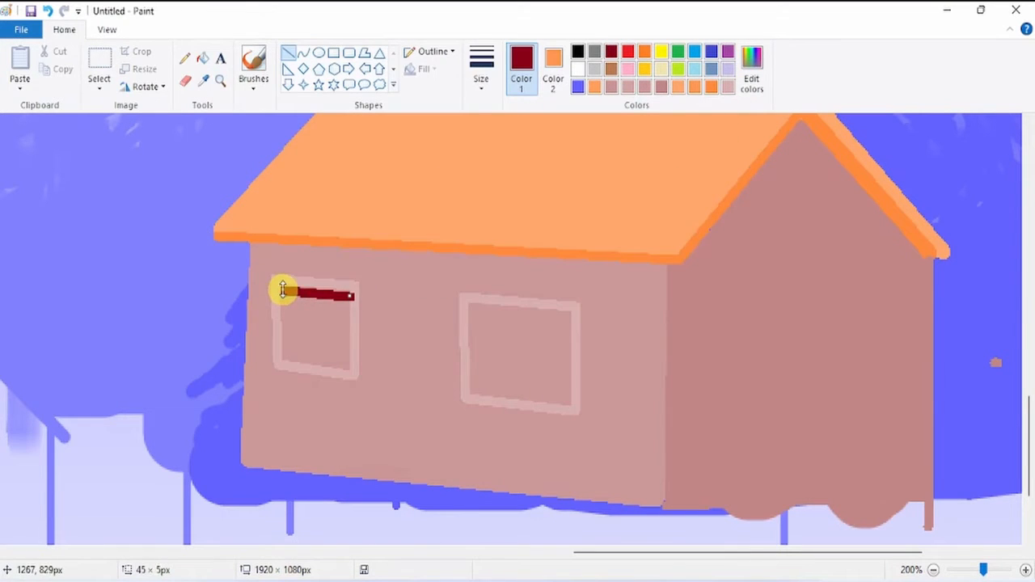
{"action": "left_click", "coordinate": [298, 324]}
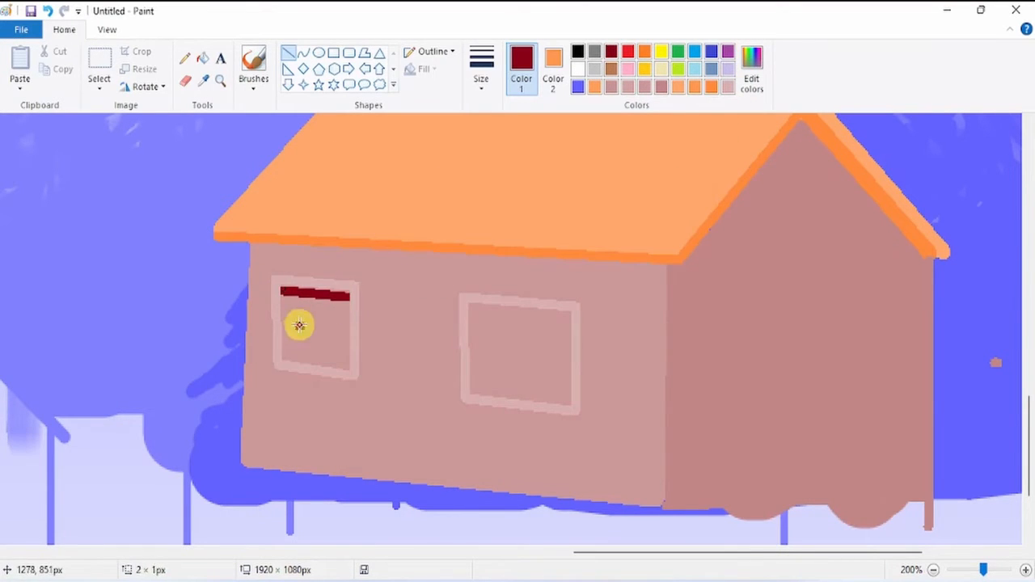
{"action": "left_click_drag", "start_coordinate": [292, 296], "coordinate": [284, 360]}
{"action": "left_click_drag", "start_coordinate": [469, 310], "coordinate": [569, 317]}
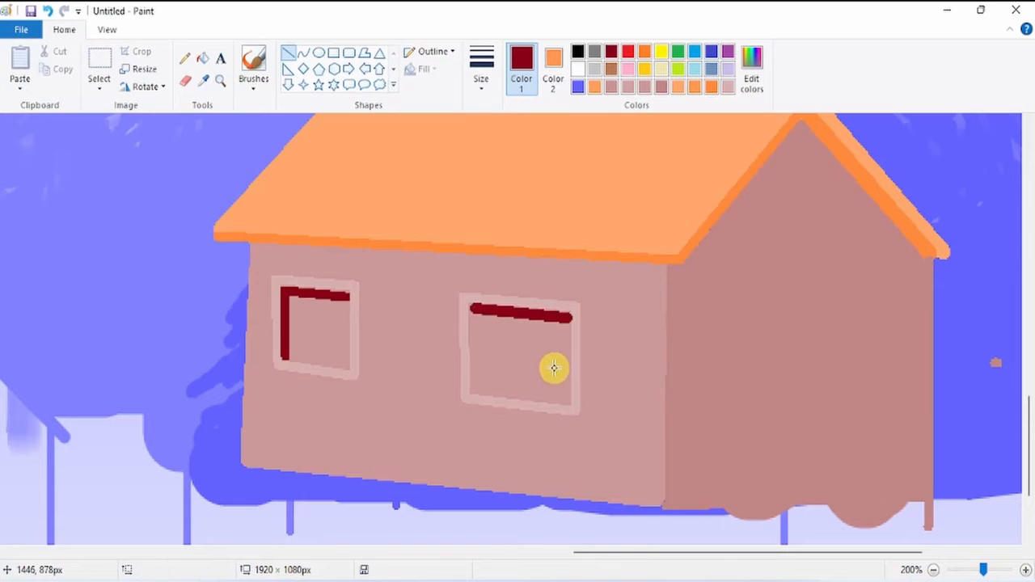
{"action": "left_click_drag", "start_coordinate": [477, 307], "coordinate": [477, 396]}
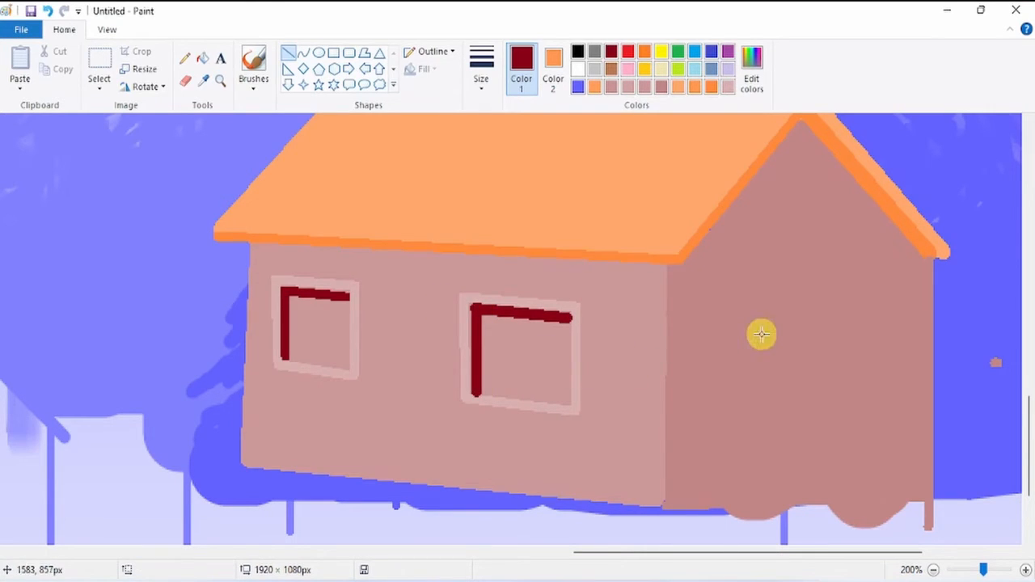
Draw thinner dark-red vertical and horizontal glazing bars crossing in the middle of both windows
{"action": "left_click", "coordinate": [481, 73]}
{"action": "left_click", "coordinate": [497, 149]}
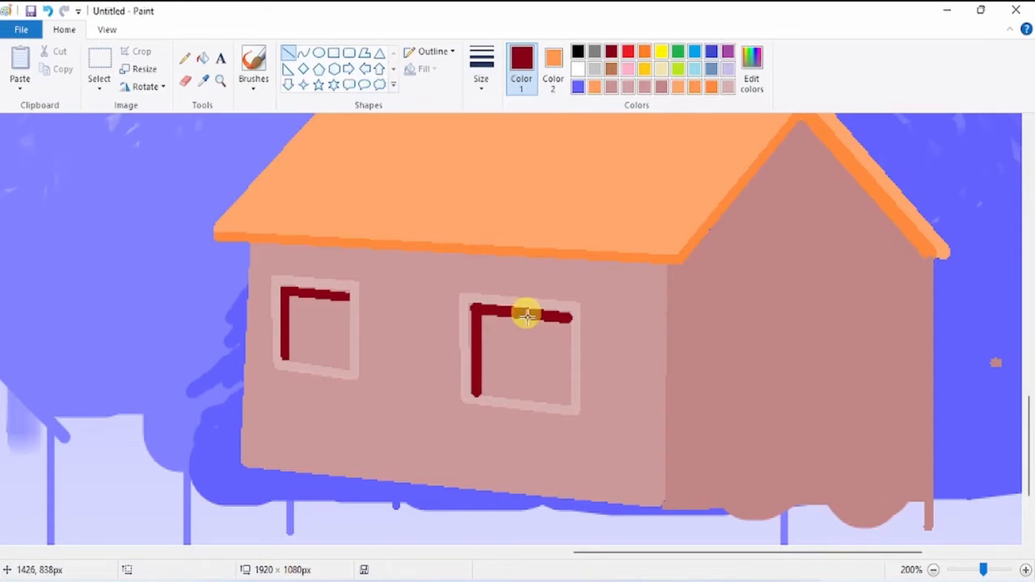
{"action": "left_click_drag", "start_coordinate": [521, 322], "coordinate": [522, 398]}
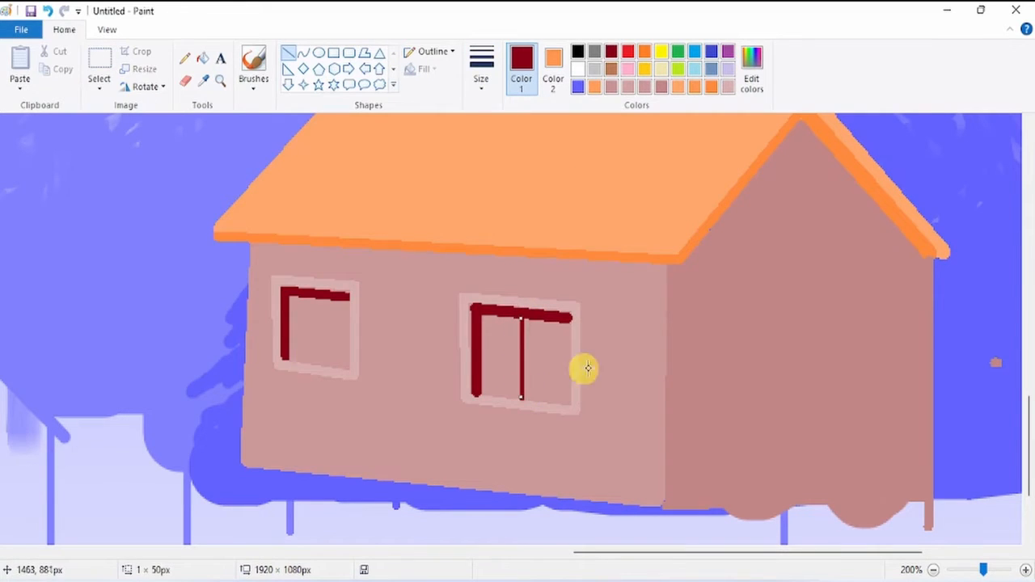
{"action": "mouse_move", "coordinate": [483, 353]}
{"action": "left_mouse_down"}
{"action": "mouse_move", "coordinate": [531, 369]}
{"action": "mouse_move", "coordinate": [572, 366]}
{"action": "left_mouse_up"}
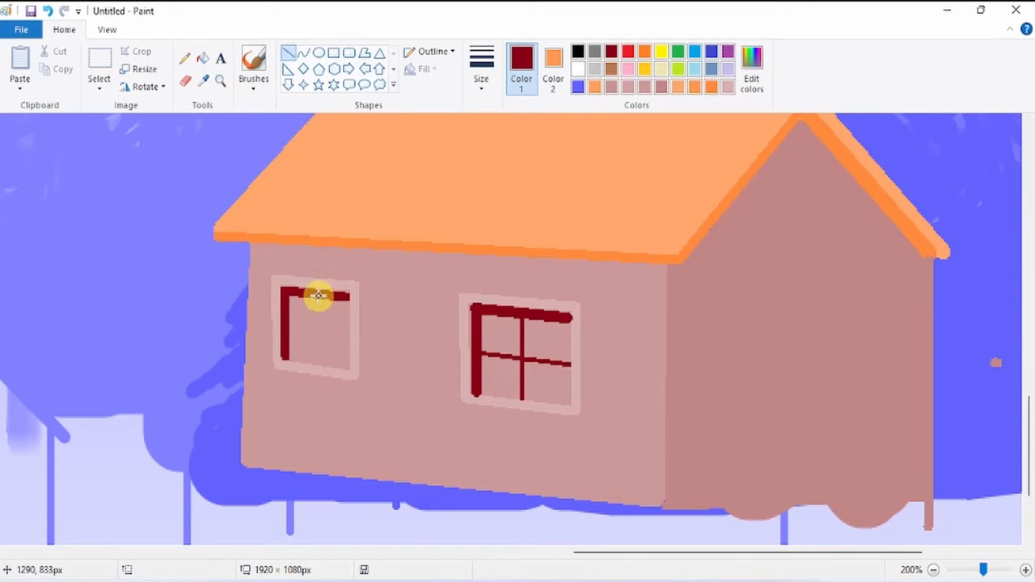
{"action": "left_click_drag", "start_coordinate": [316, 296], "coordinate": [316, 366]}
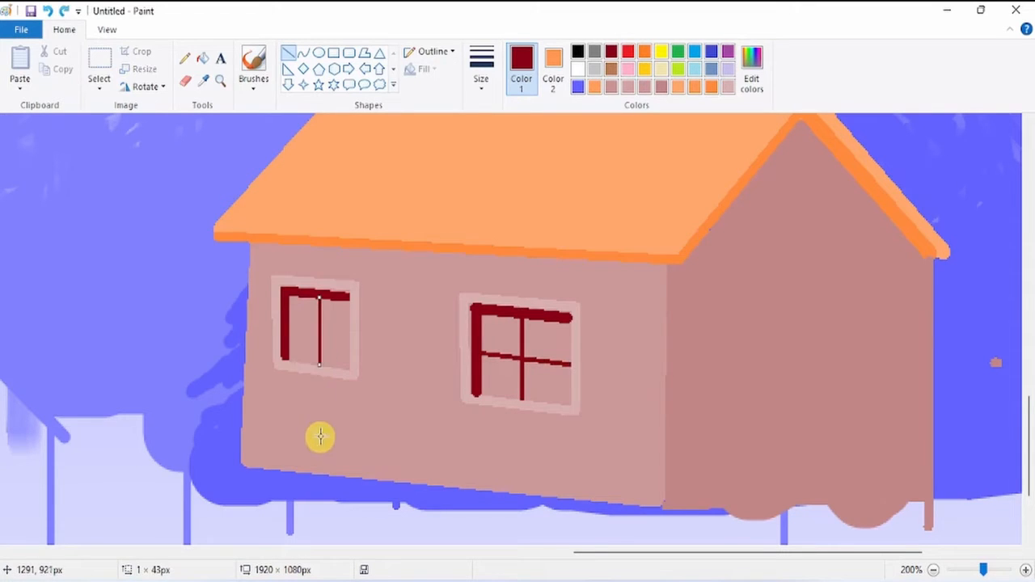
{"action": "left_click_drag", "start_coordinate": [284, 331], "coordinate": [347, 336]}
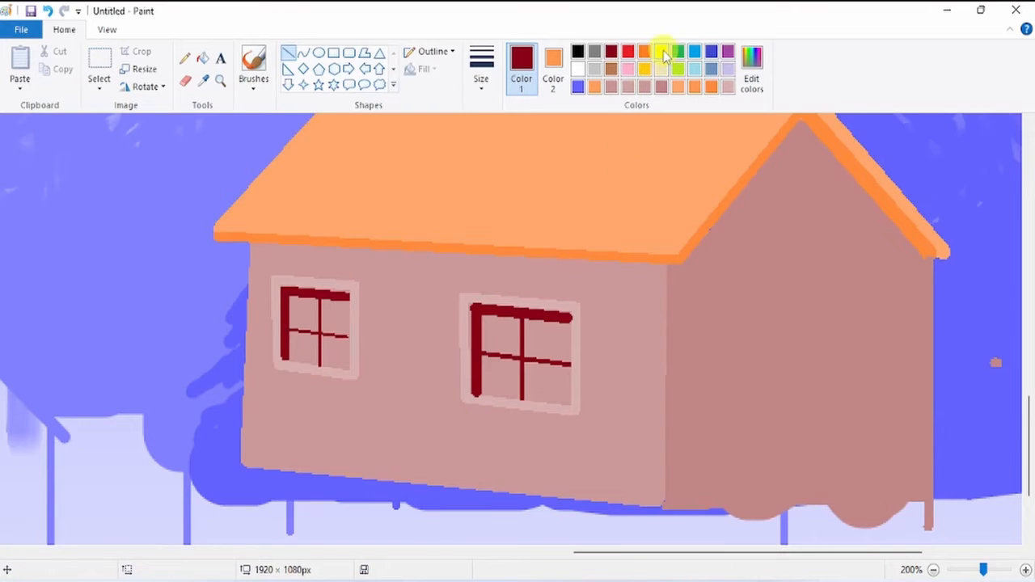
Fill all four panes of both cabin windows with yellow
{"action": "left_click", "coordinate": [203, 59]}
{"action": "left_click", "coordinate": [302, 310]}
{"action": "left_click", "coordinate": [335, 319]}
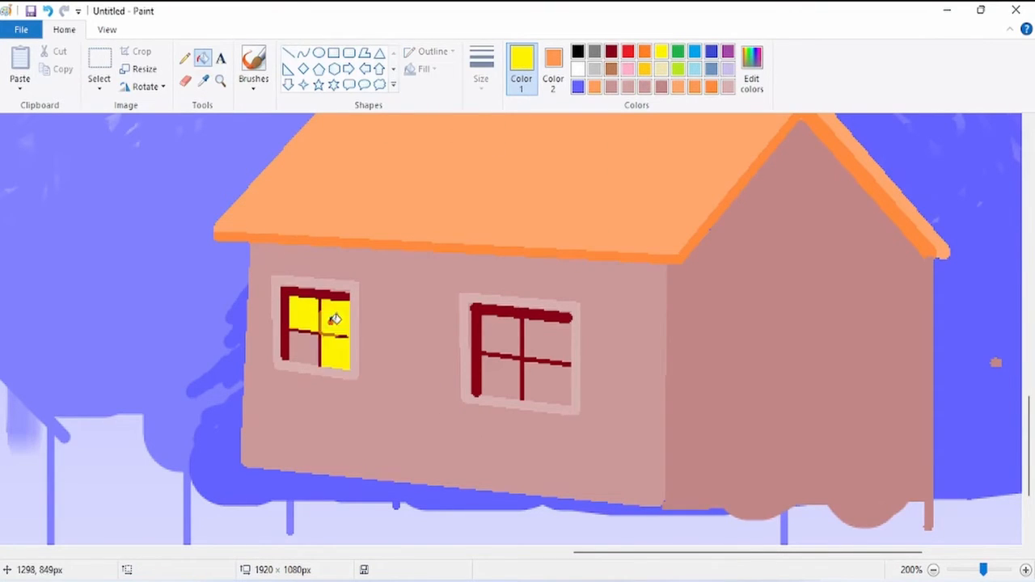
{"action": "left_click", "coordinate": [313, 346]}
{"action": "left_click", "coordinate": [489, 348]}
{"action": "left_click", "coordinate": [546, 342]}
{"action": "left_click", "coordinate": [536, 382]}
{"action": "left_click", "coordinate": [498, 372]}
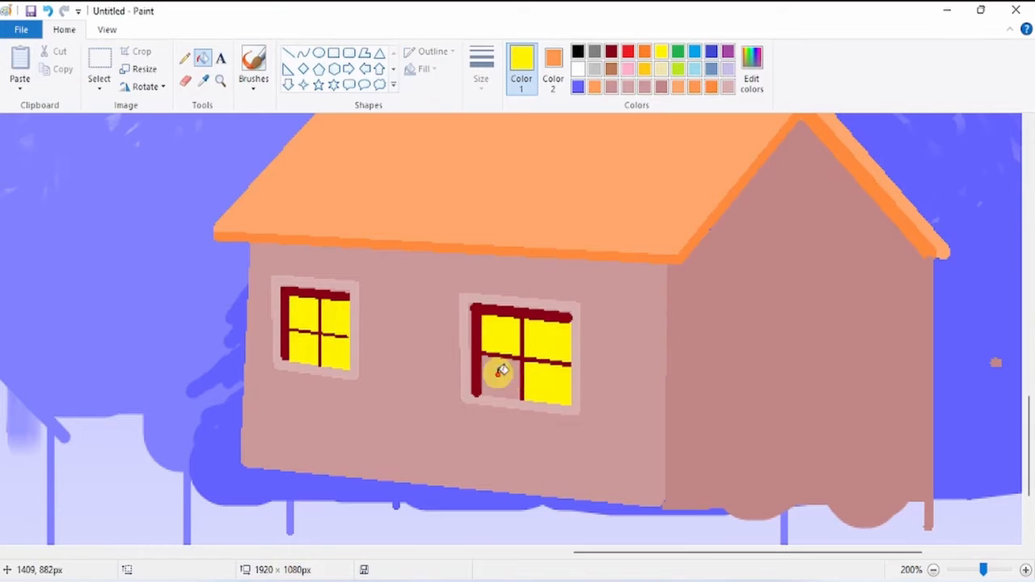
Draw a four-sided pale-pink door frame about 62 × 166 px on the gable wall and centre it under the roof peak
{"action": "left_click", "coordinate": [932, 569]}
{"action": "left_click", "coordinate": [932, 570]}
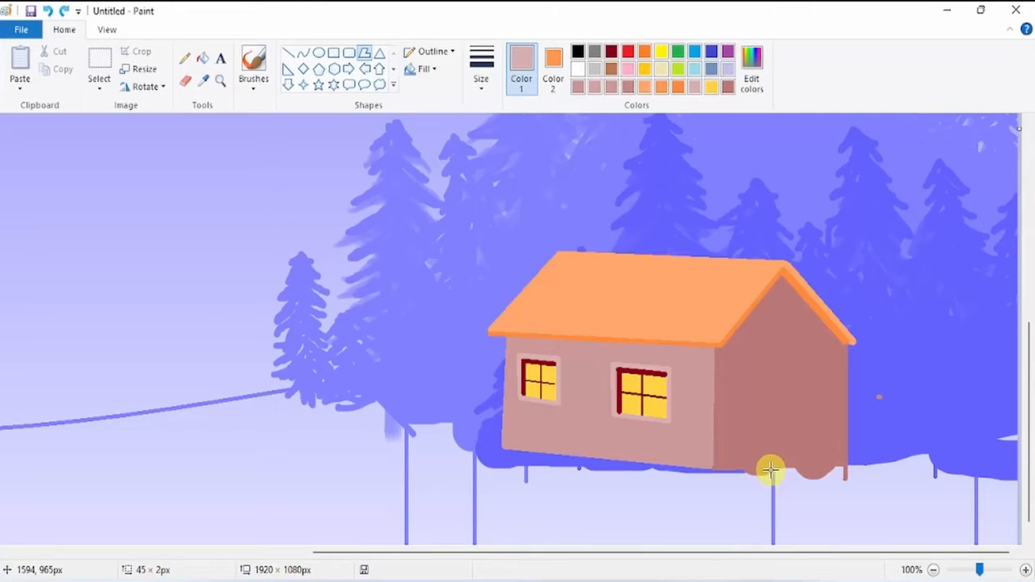
{"action": "mouse_move", "coordinate": [767, 471]}
{"action": "left_mouse_down"}
{"action": "mouse_move", "coordinate": [765, 356]}
{"action": "mouse_move", "coordinate": [812, 359]}
{"action": "mouse_move", "coordinate": [811, 486]}
{"action": "left_mouse_up"}
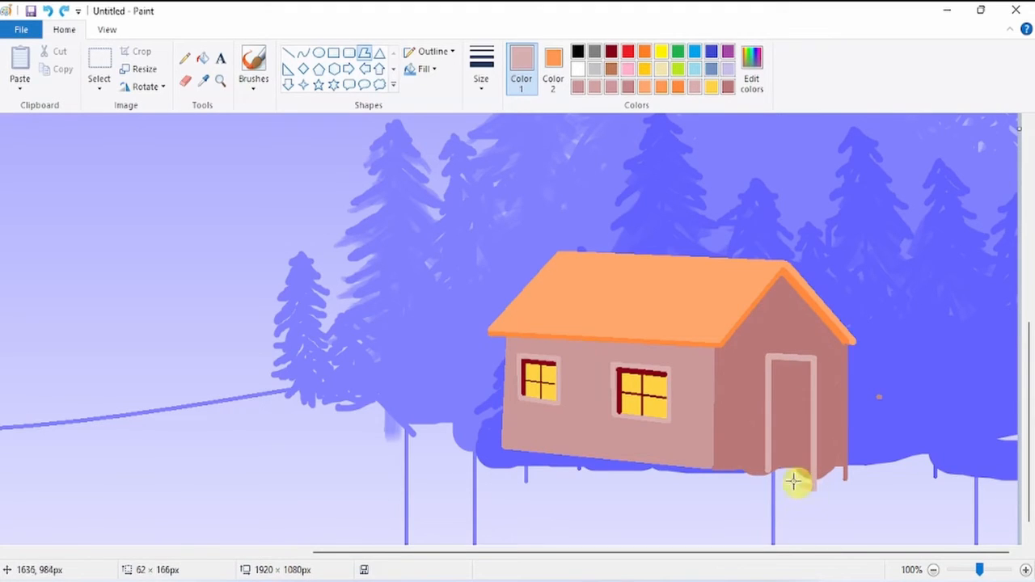
{"action": "left_click", "coordinate": [764, 471]}
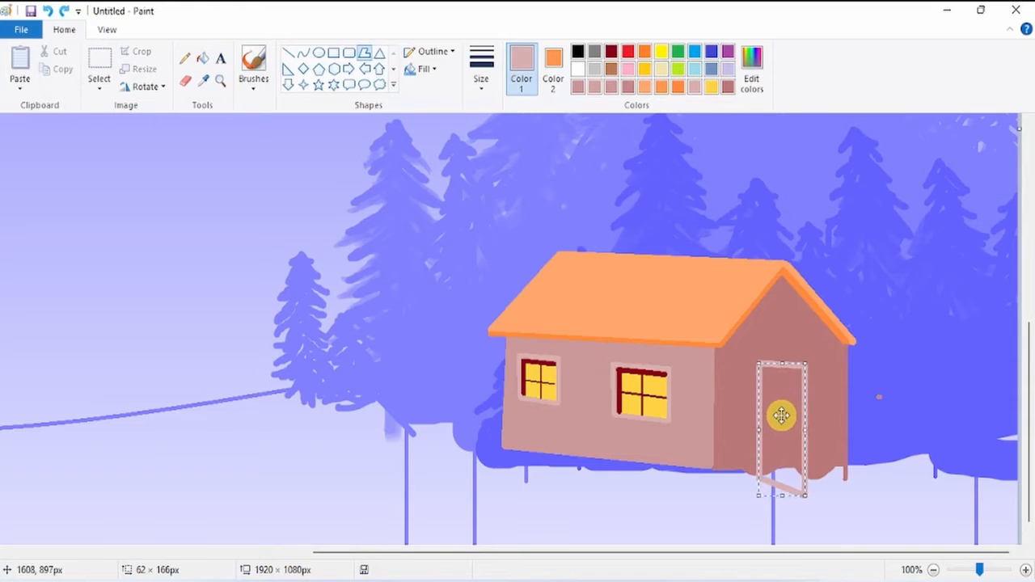
{"action": "left_click_drag", "start_coordinate": [782, 415], "coordinate": [783, 410]}
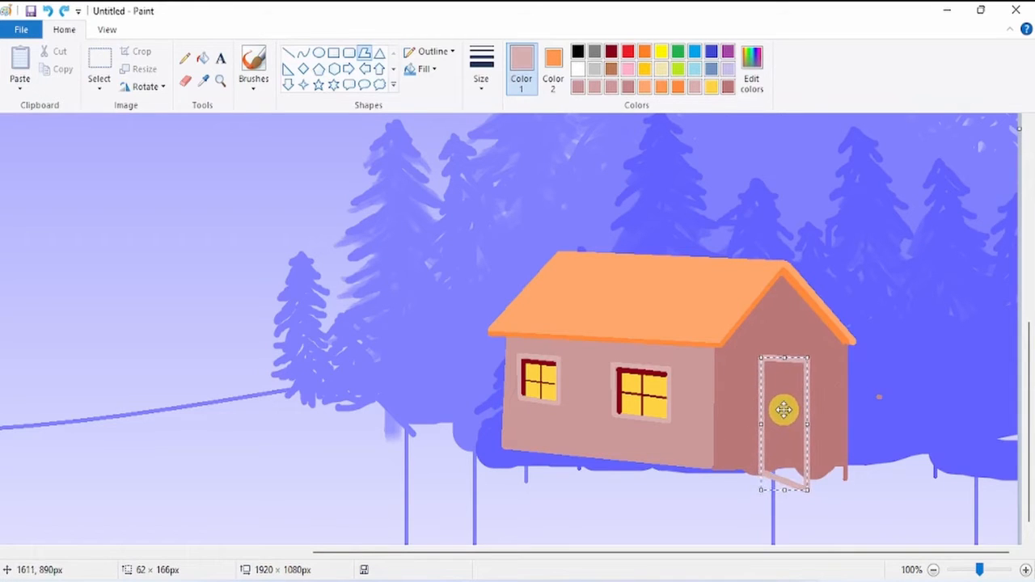
{"action": "left_click", "coordinate": [789, 516]}
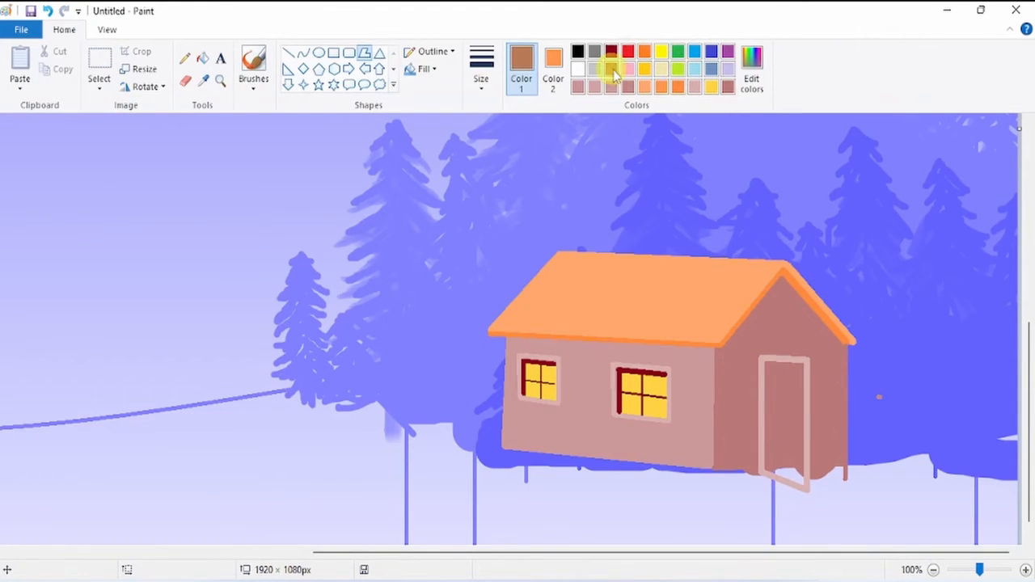
Draw thick dark-grey lines along the upper and right inner edges of the door frame
{"action": "left_click", "coordinate": [223, 80]}
{"action": "left_click", "coordinate": [785, 402]}
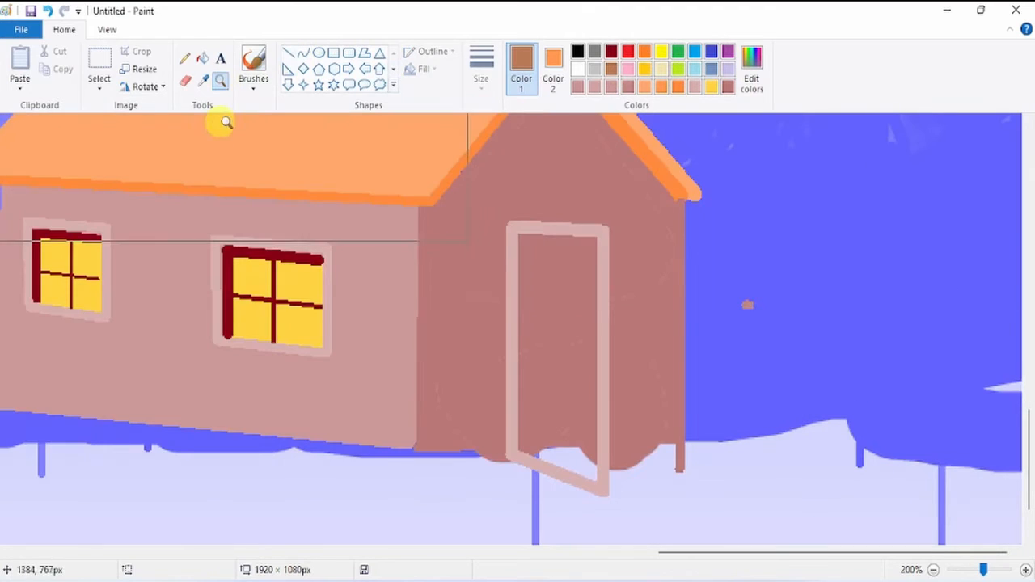
{"action": "left_click", "coordinate": [287, 52]}
{"action": "left_click_drag", "start_coordinate": [521, 239], "coordinate": [590, 243]}
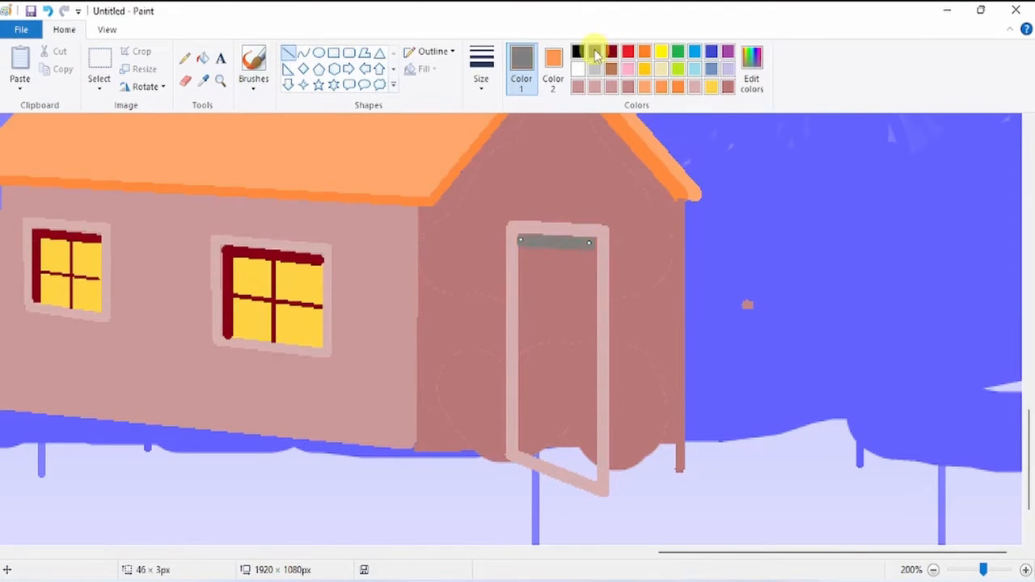
{"action": "left_click", "coordinate": [751, 69]}
{"action": "left_click_drag", "start_coordinate": [674, 272], "coordinate": [677, 275]}
{"action": "left_click", "coordinate": [381, 406]}
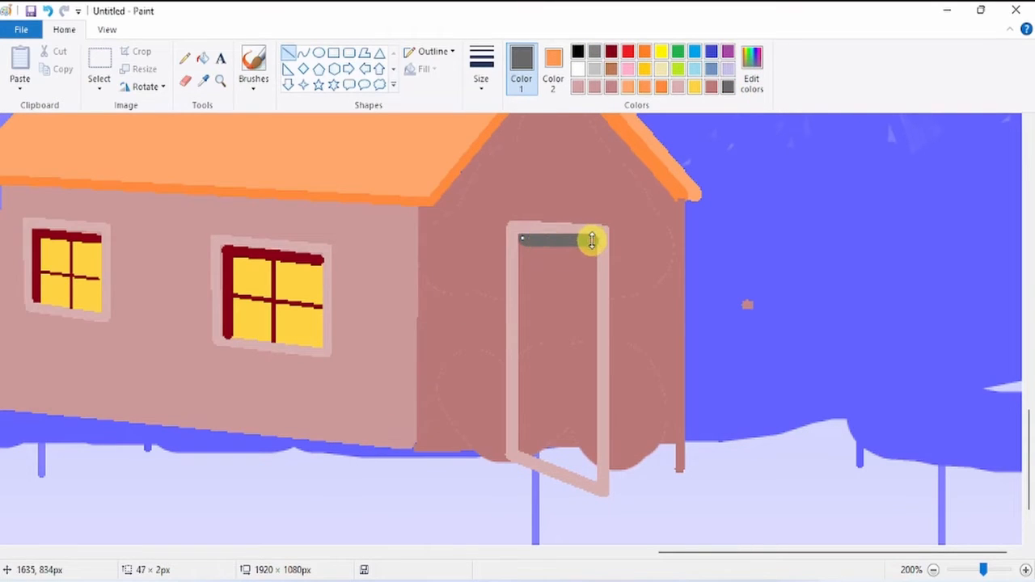
{"action": "mouse_move", "coordinate": [592, 240]}
{"action": "left_mouse_down"}
{"action": "mouse_move", "coordinate": [557, 240]}
{"action": "mouse_move", "coordinate": [589, 411]}
{"action": "mouse_move", "coordinate": [589, 475]}
{"action": "left_mouse_up"}
{"action": "left_click", "coordinate": [564, 297]}
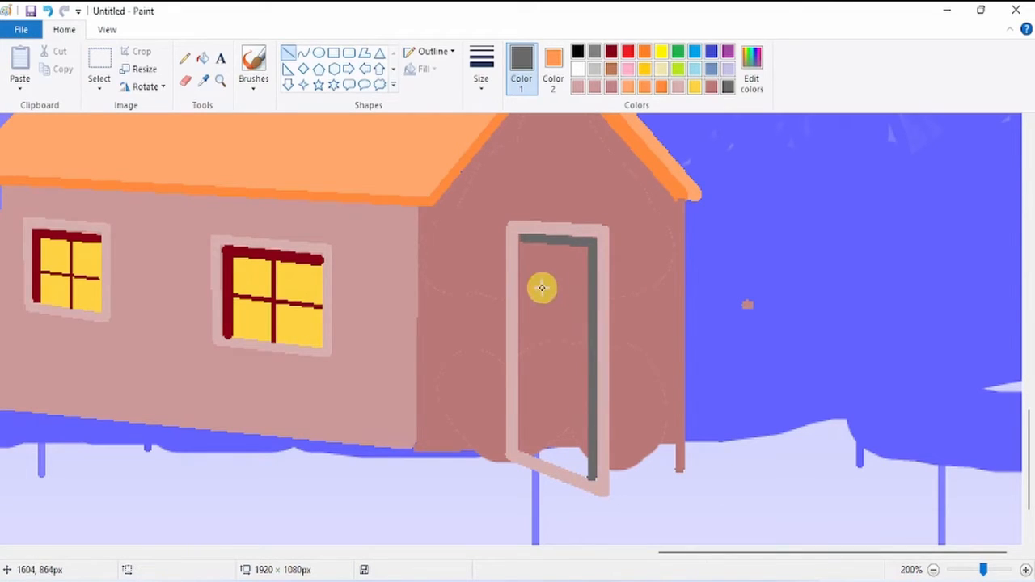
Divide the upper part of the door with two horizontal bars and add a vertical bar down its middle
{"action": "left_click_drag", "start_coordinate": [517, 286], "coordinate": [594, 295]}
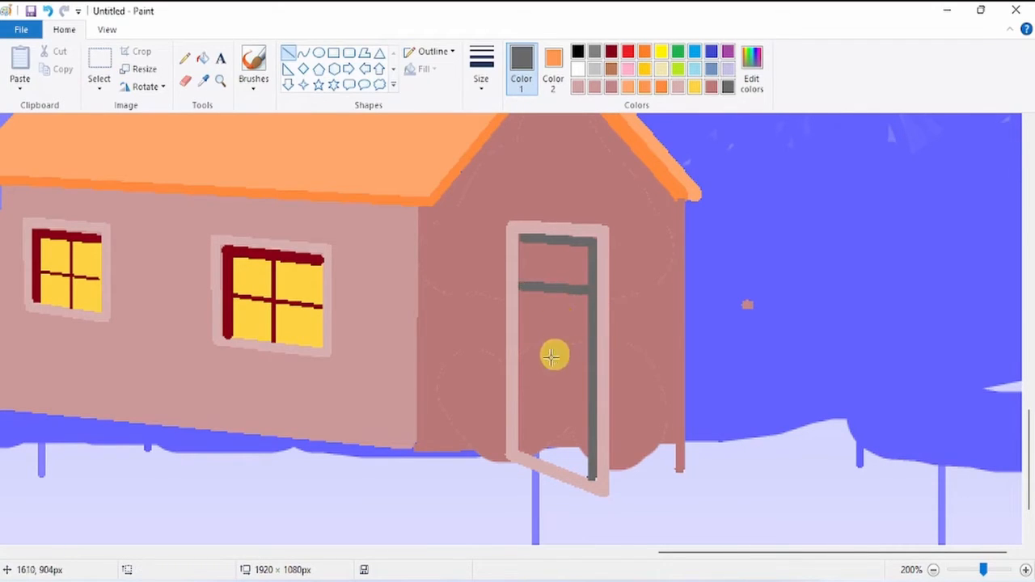
{"action": "left_click_drag", "start_coordinate": [521, 334], "coordinate": [588, 333]}
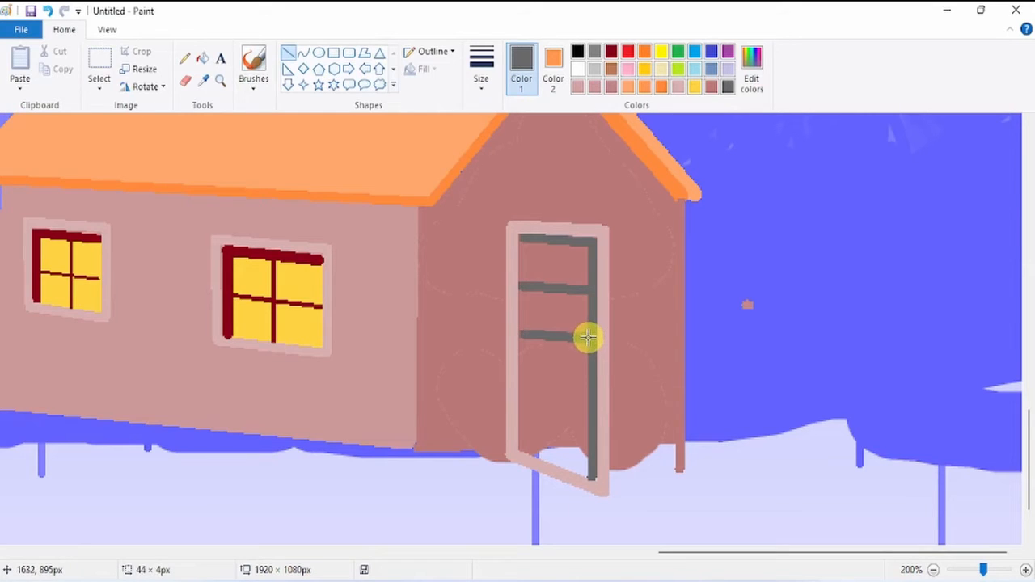
{"action": "left_click", "coordinate": [550, 245]}
{"action": "left_click_drag", "start_coordinate": [556, 240], "coordinate": [561, 455]}
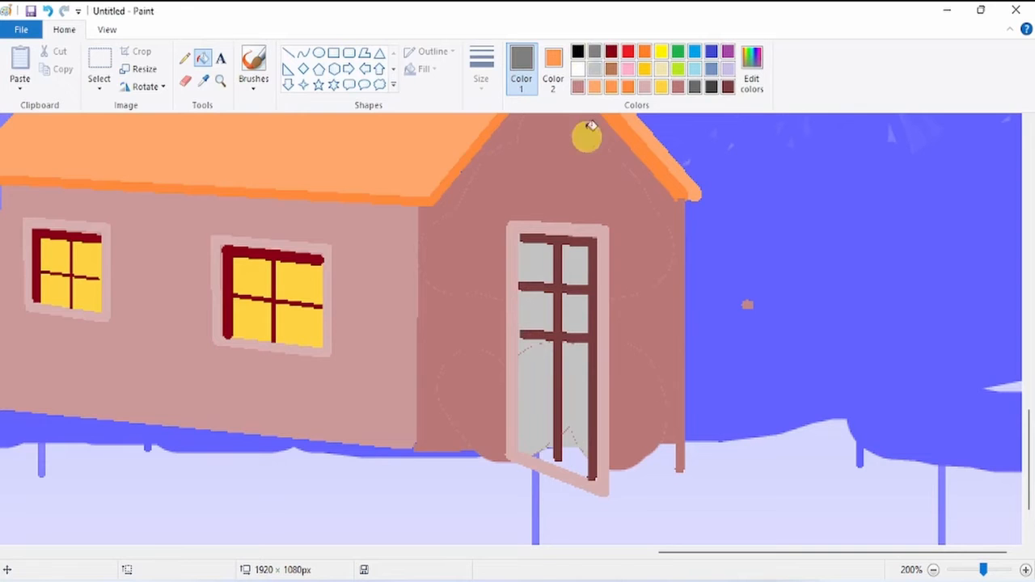
Fill the door's panes with medium grey
{"action": "left_click", "coordinate": [537, 260]}
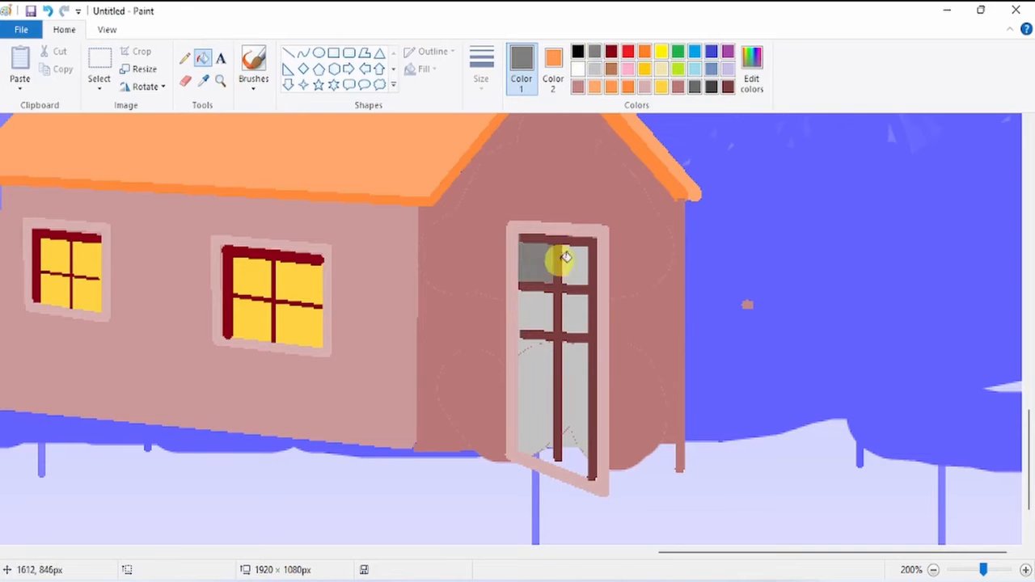
{"action": "left_click", "coordinate": [575, 260]}
{"action": "left_click", "coordinate": [575, 312]}
{"action": "left_click", "coordinate": [529, 307]}
{"action": "left_click", "coordinate": [579, 361]}
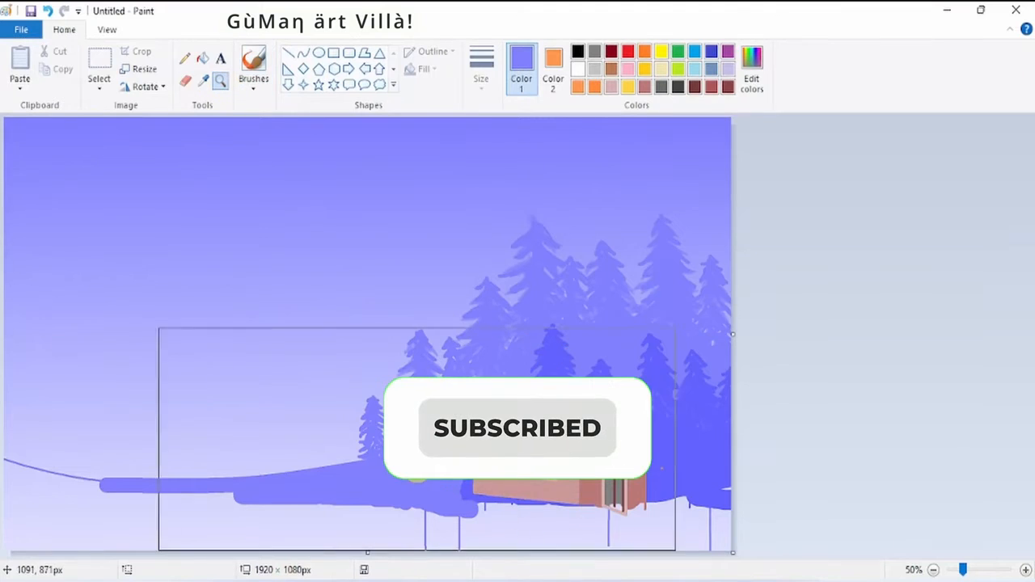
Draw a thick medium-grey fence beside the cabin's long wall with one horizontal rail and five vertical posts
{"action": "left_click", "coordinate": [418, 441]}
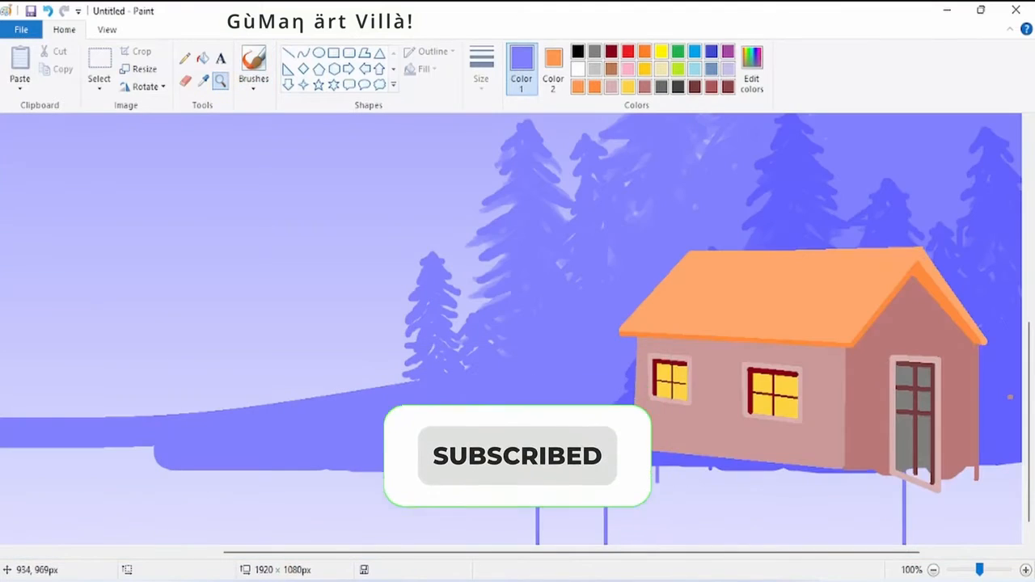
{"action": "left_click", "coordinate": [295, 52]}
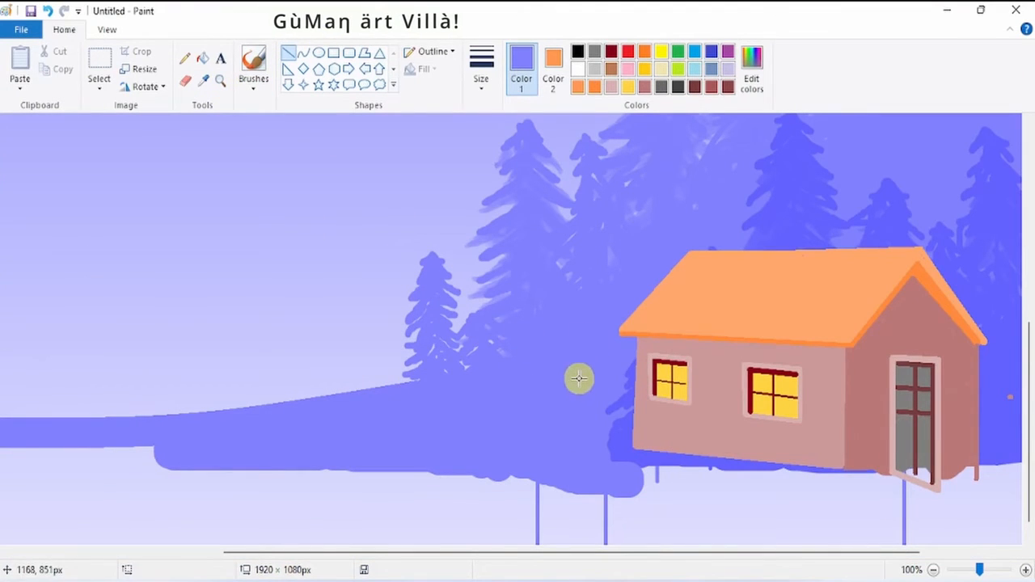
{"action": "left_click_drag", "start_coordinate": [594, 388], "coordinate": [300, 388]}
{"action": "left_click_drag", "start_coordinate": [586, 358], "coordinate": [586, 516]}
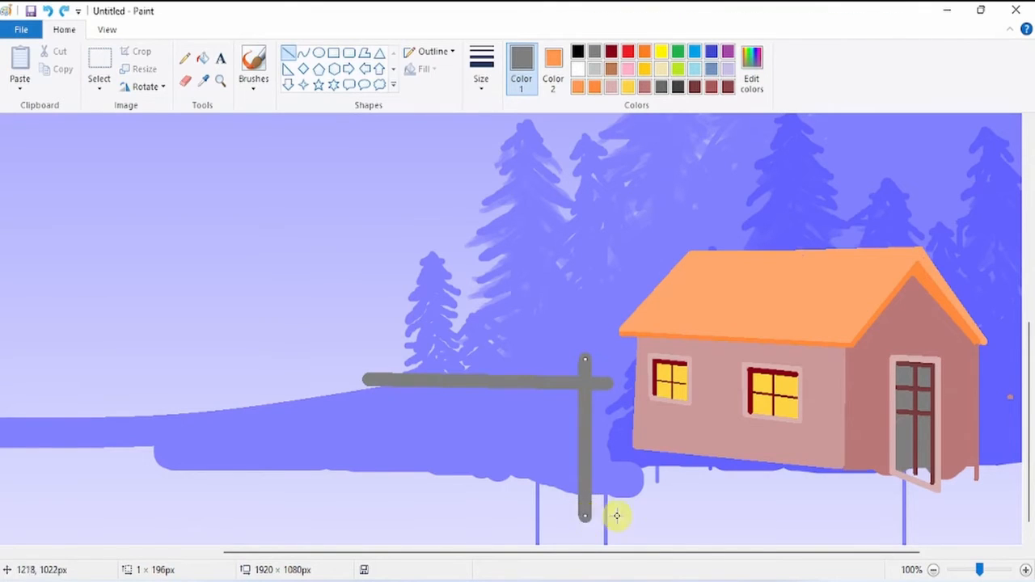
{"action": "left_click_drag", "start_coordinate": [538, 359], "coordinate": [538, 516]}
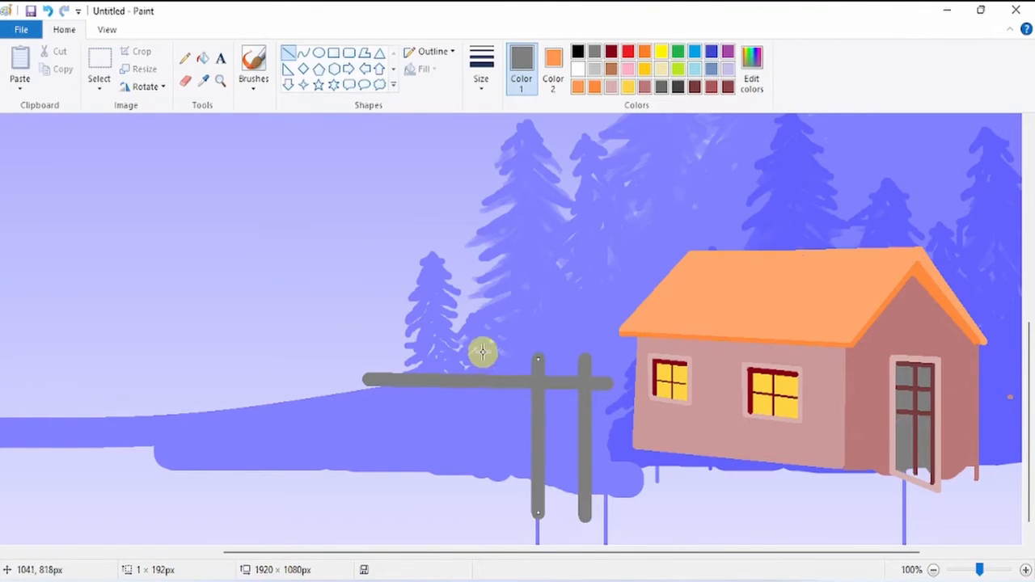
{"action": "left_click_drag", "start_coordinate": [482, 360], "coordinate": [486, 526]}
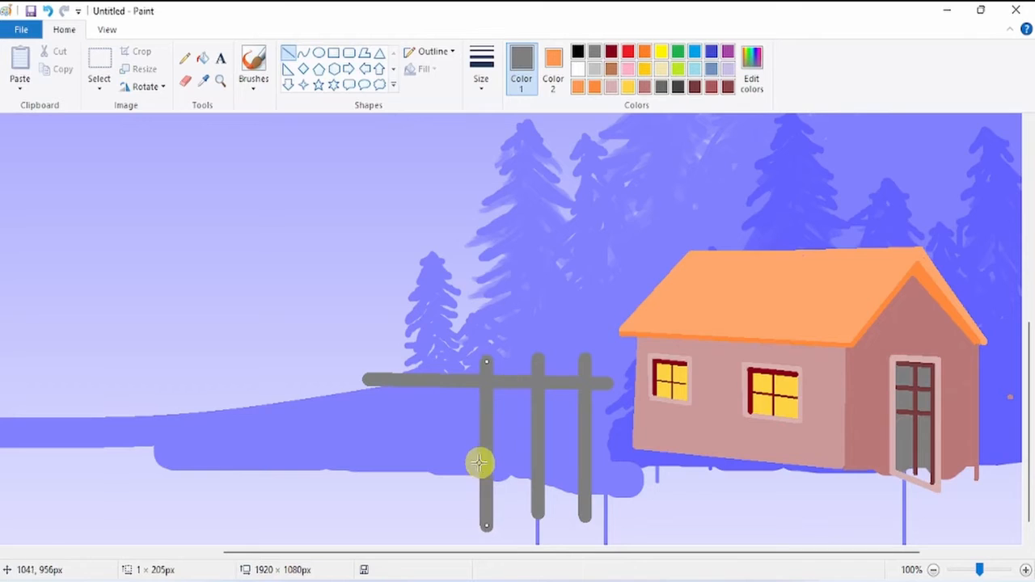
{"action": "left_click_drag", "start_coordinate": [431, 362], "coordinate": [433, 513]}
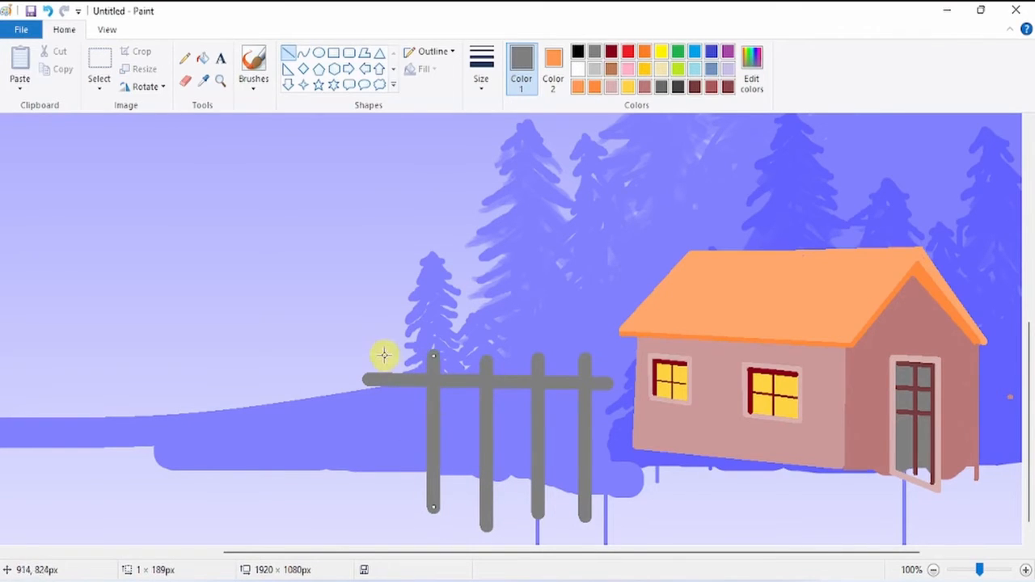
{"action": "left_click_drag", "start_coordinate": [383, 354], "coordinate": [390, 505]}
Choose the thickest line size and mix a dark grey with Red 96, Green 96 and Blue 96, undoing the medium-grey trial line
{"action": "left_click", "coordinate": [289, 54]}
{"action": "left_click", "coordinate": [480, 72]}
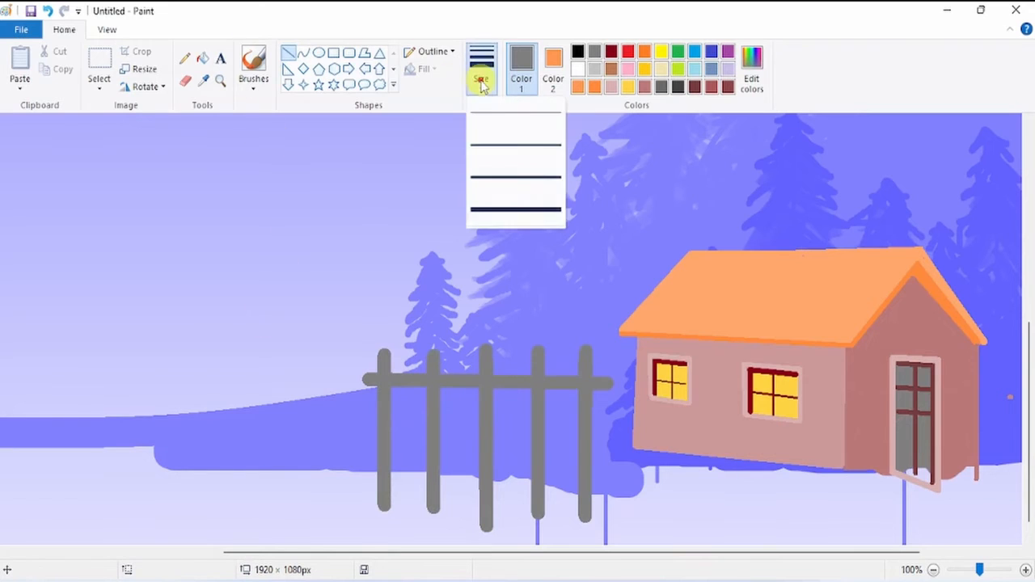
{"action": "left_click", "coordinate": [516, 210]}
{"action": "left_click_drag", "start_coordinate": [591, 390], "coordinate": [594, 519]}
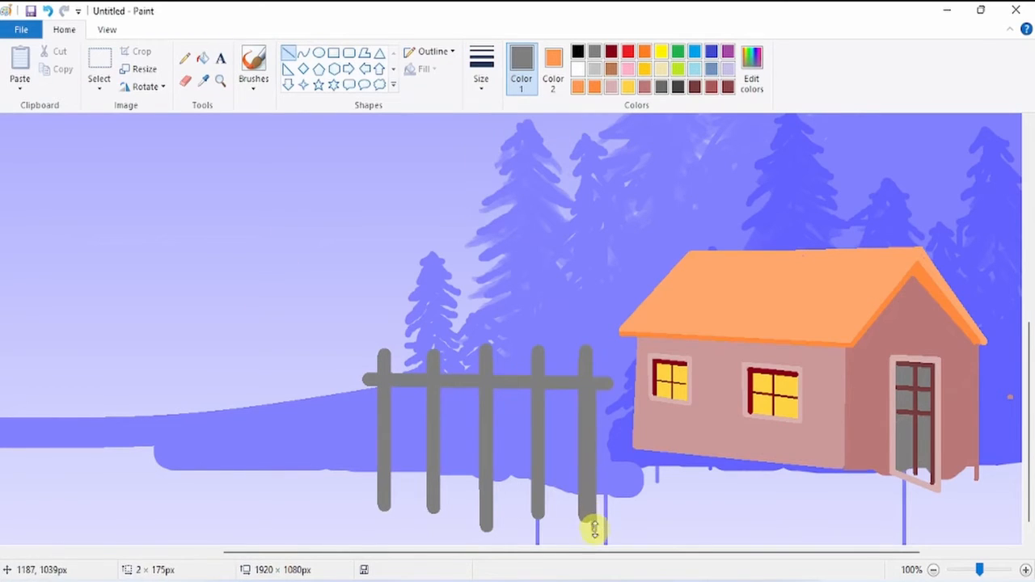
{"action": "left_click", "coordinate": [754, 69]}
{"action": "left_click", "coordinate": [672, 273]}
{"action": "left_click", "coordinate": [673, 280]}
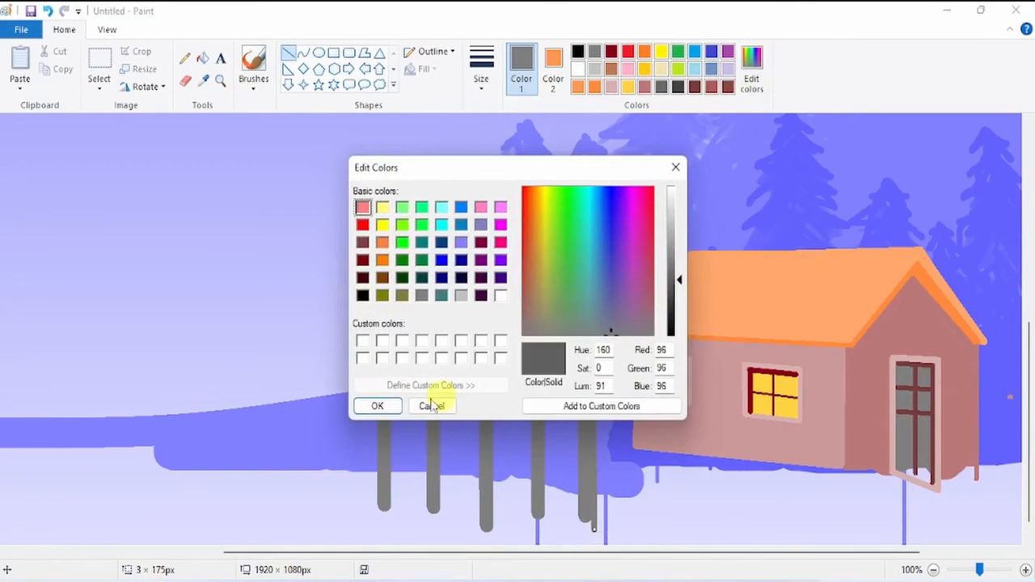
{"action": "left_click", "coordinate": [386, 402]}
{"action": "key", "text": "ctrl+z"}
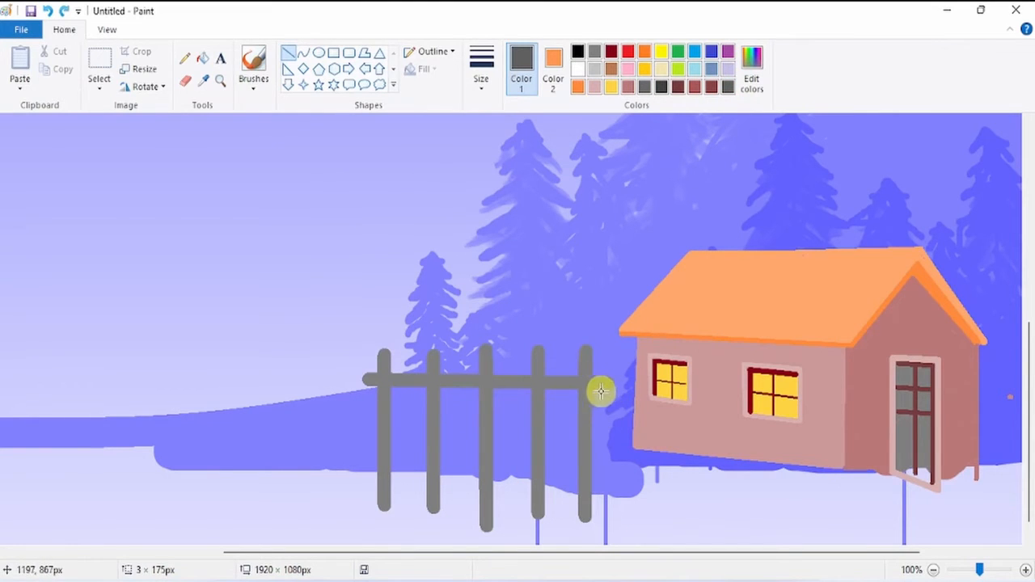
Draw dark-grey shading lines down the right edges of the fence posts
{"action": "left_click_drag", "start_coordinate": [594, 390], "coordinate": [601, 507]}
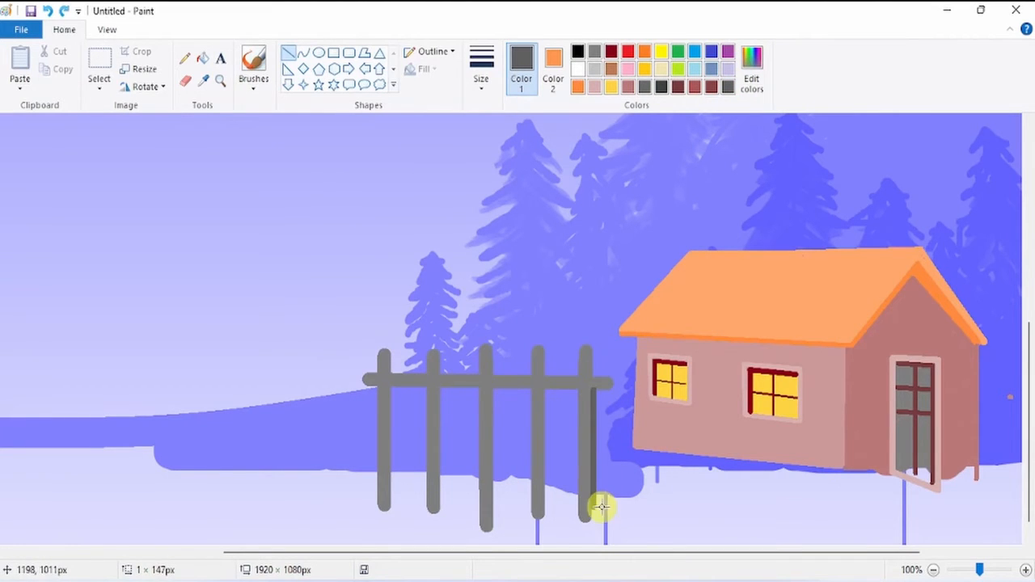
{"action": "left_click_drag", "start_coordinate": [595, 420], "coordinate": [597, 422]}
{"action": "left_click", "coordinate": [618, 430]}
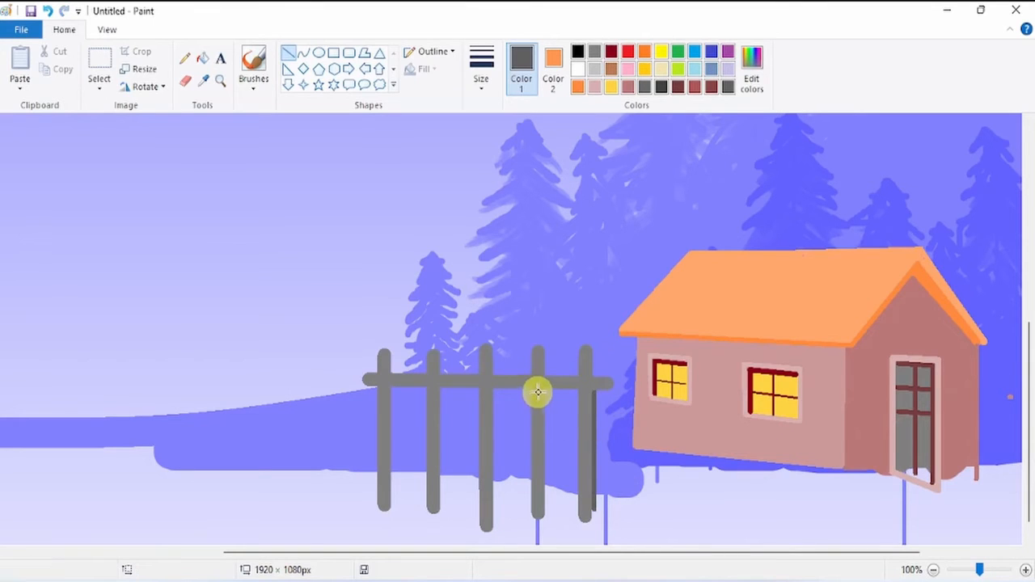
{"action": "left_click_drag", "start_coordinate": [545, 390], "coordinate": [558, 568]}
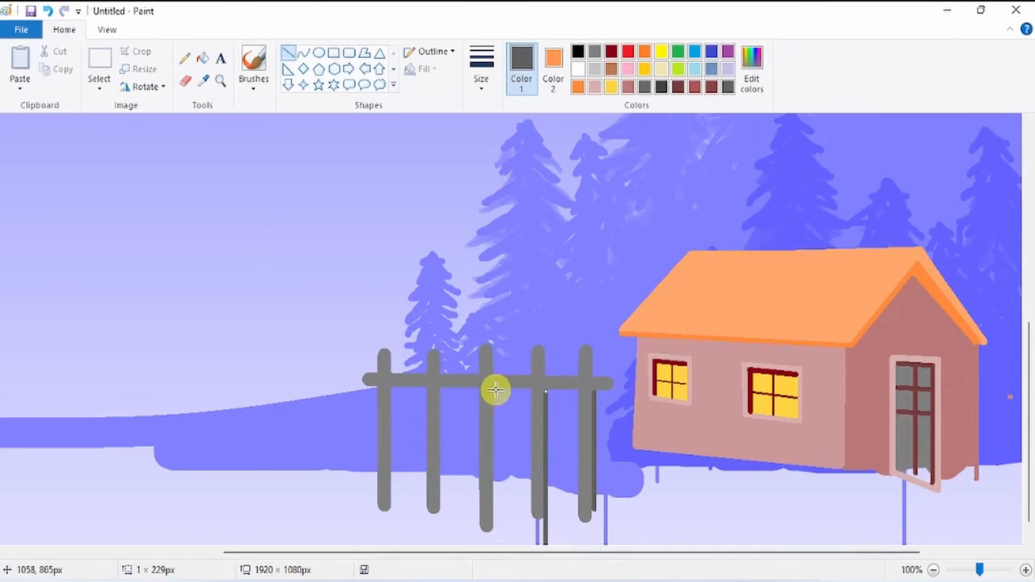
{"action": "mouse_move", "coordinate": [495, 388]}
{"action": "left_mouse_down"}
{"action": "mouse_move", "coordinate": [504, 455]}
{"action": "mouse_move", "coordinate": [495, 520]}
{"action": "left_mouse_up"}
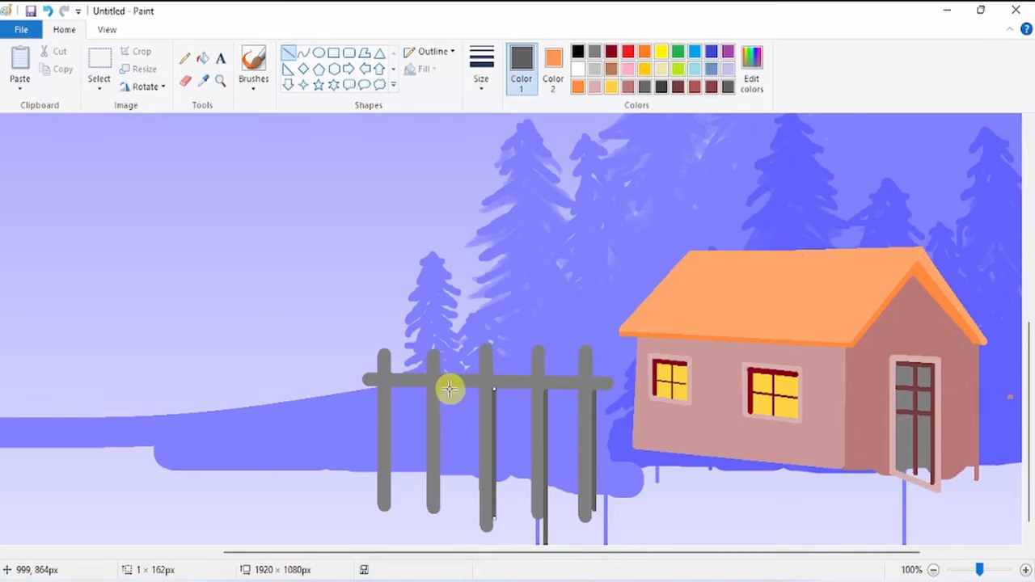
{"action": "left_click_drag", "start_coordinate": [441, 388], "coordinate": [445, 505]}
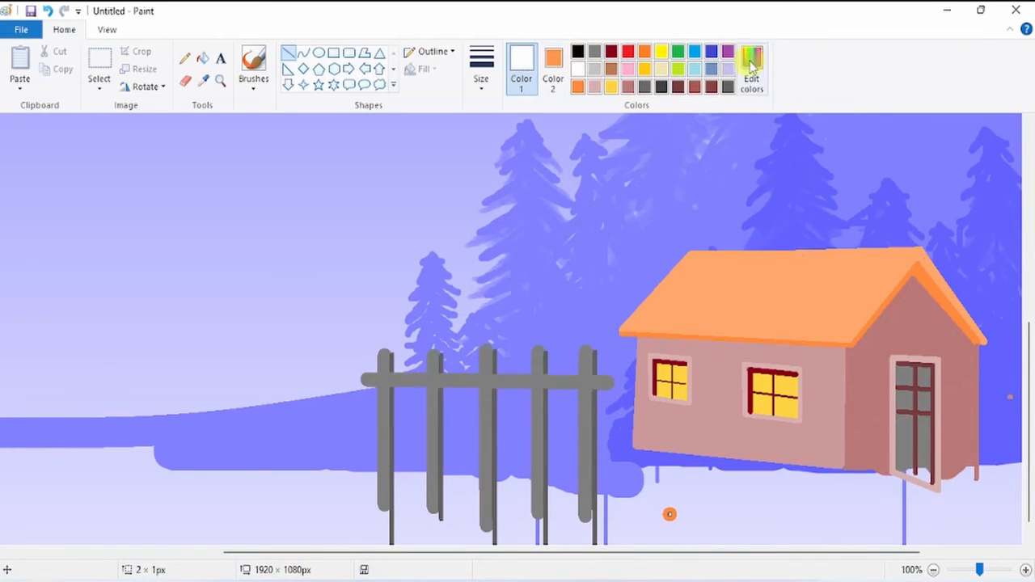
Mix a pale-blue drawing colour with Red 215, Green 235 and Blue 255
{"action": "left_click", "coordinate": [752, 65]}
{"action": "left_click", "coordinate": [442, 224]}
{"action": "left_click", "coordinate": [461, 207]}
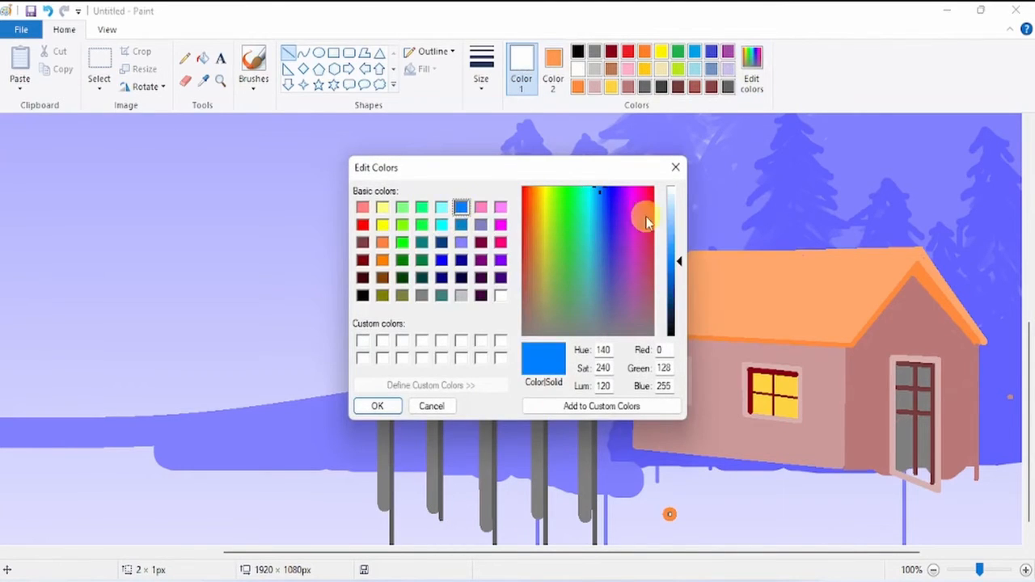
{"action": "left_click", "coordinate": [674, 199]}
{"action": "left_click", "coordinate": [681, 200]}
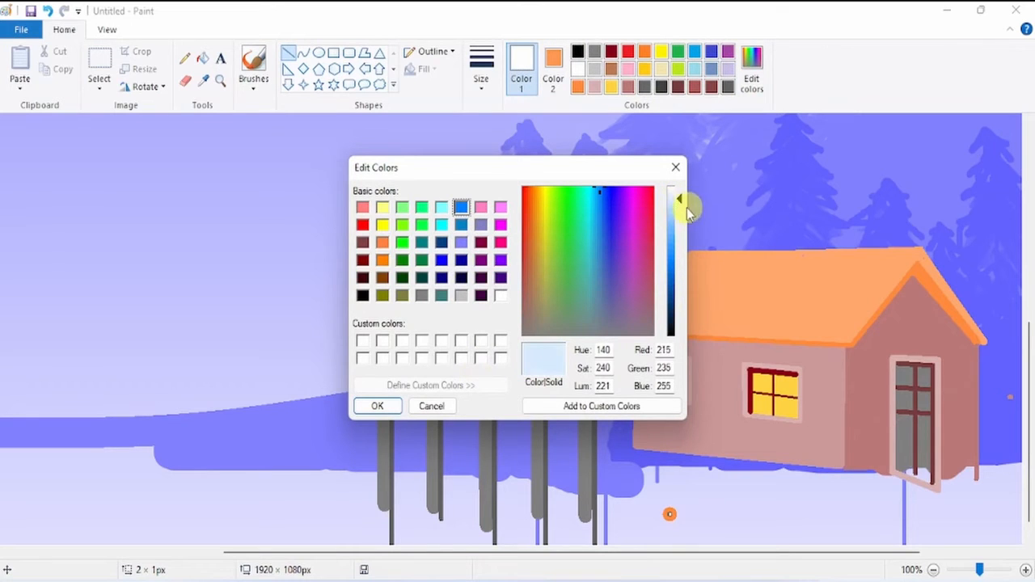
{"action": "left_click", "coordinate": [377, 406]}
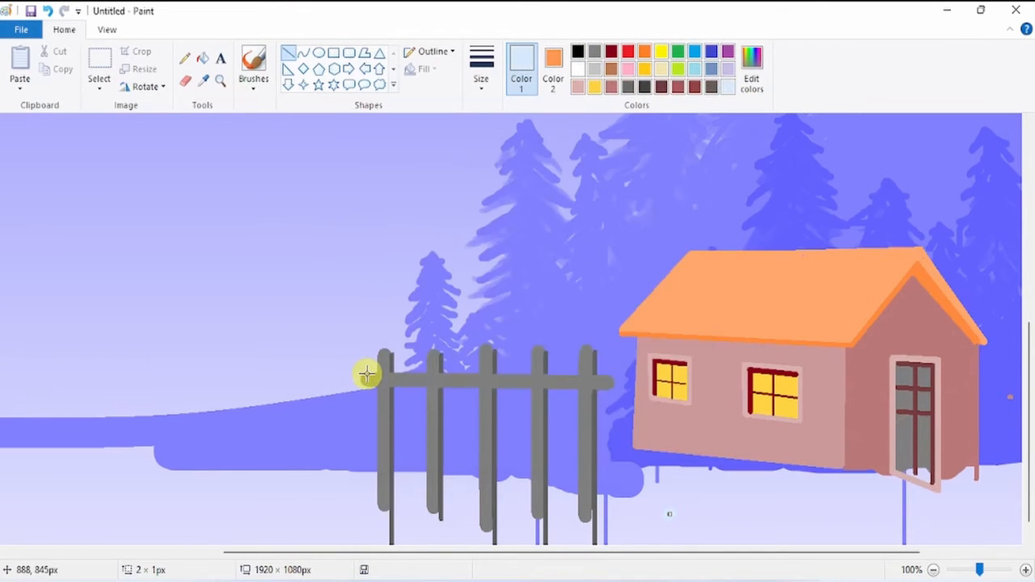
Draw white lines of snow along the upper edge of the fence rail between the posts
{"action": "left_click", "coordinate": [577, 70]}
{"action": "key", "text": "ctrl+z"}
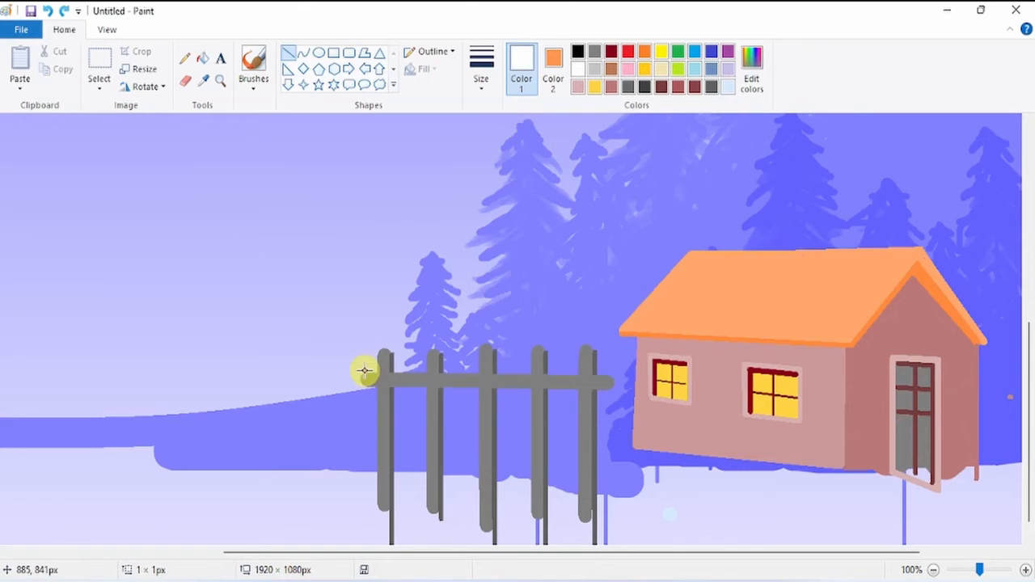
{"action": "left_click", "coordinate": [371, 370]}
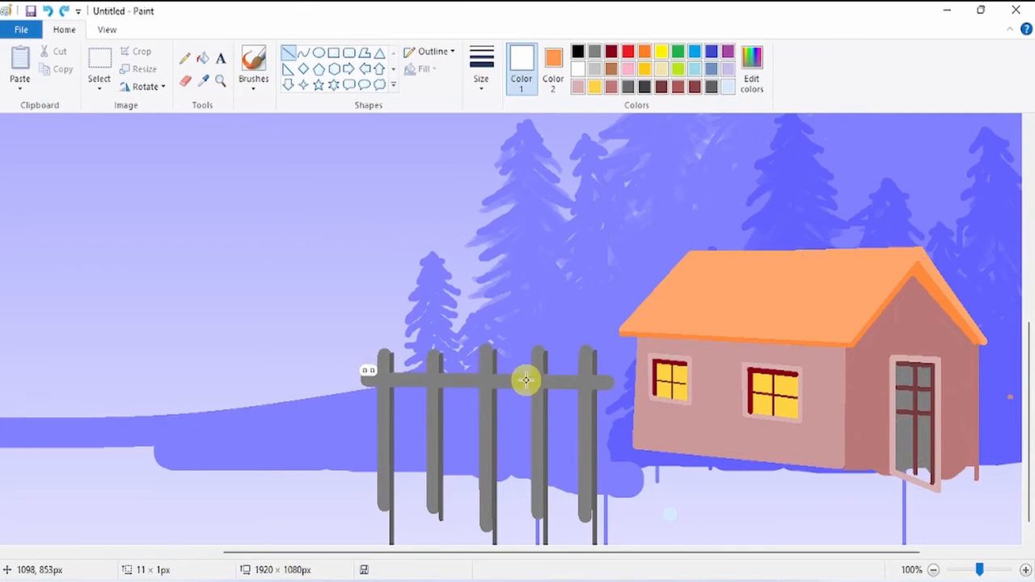
{"action": "left_click_drag", "start_coordinate": [393, 370], "coordinate": [575, 372]}
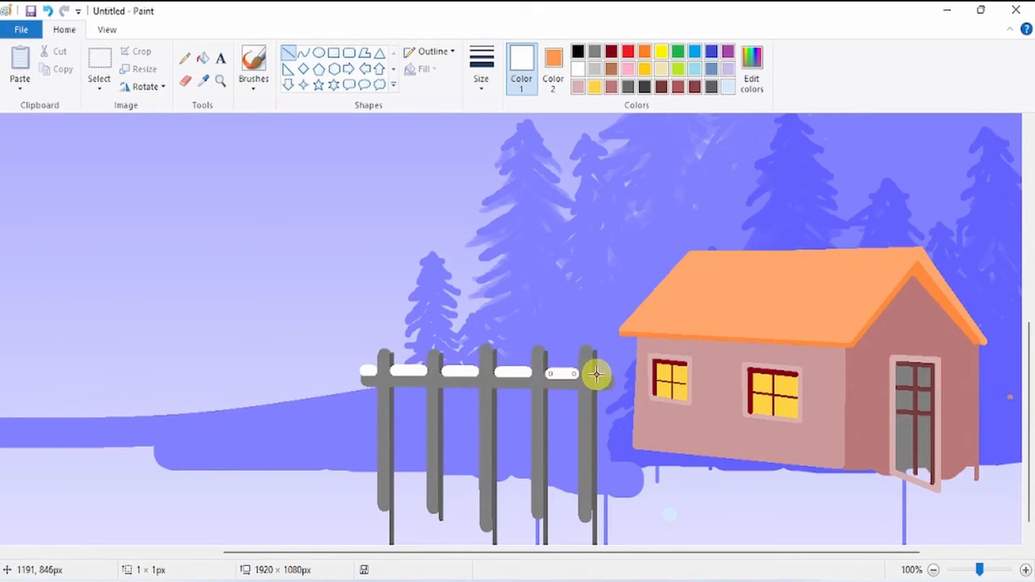
Brush white snow onto the fence rail and post tops and over the cabin roof's ridge, slopes and eaves
{"action": "left_click", "coordinate": [254, 62]}
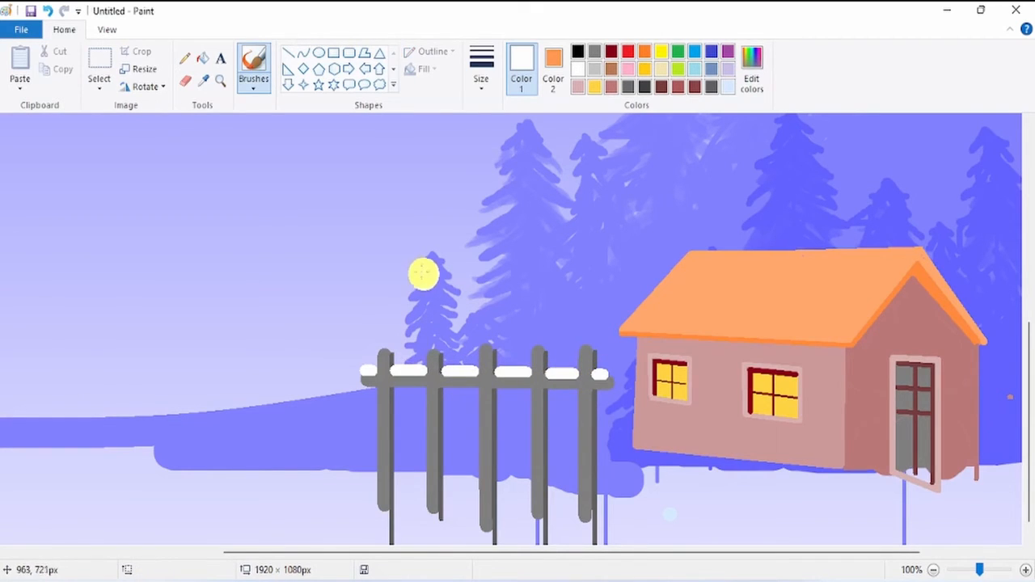
{"action": "left_click", "coordinate": [489, 81]}
{"action": "left_click", "coordinate": [517, 203]}
{"action": "left_click_drag", "start_coordinate": [396, 297], "coordinate": [398, 309]}
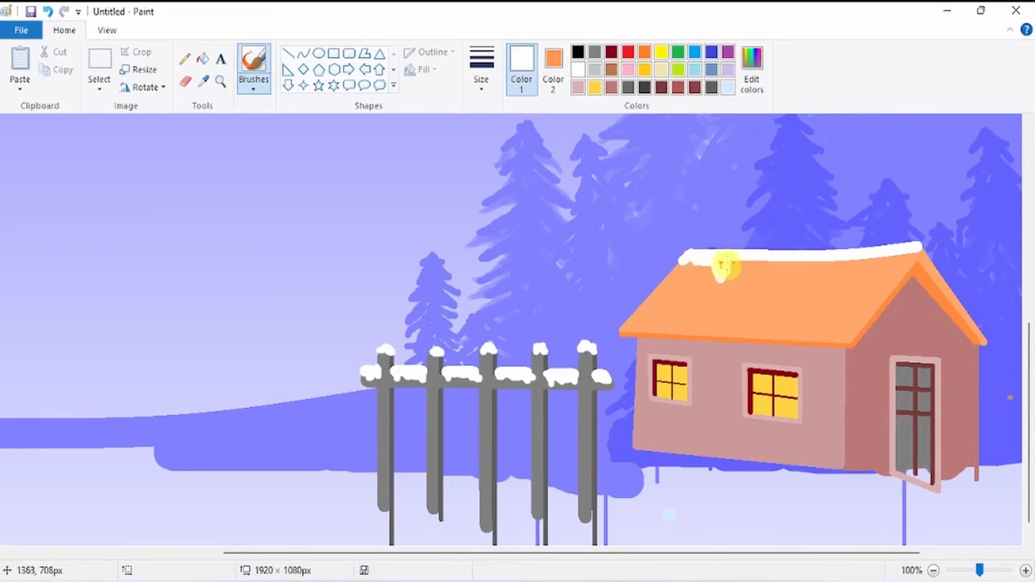
{"action": "left_click_drag", "start_coordinate": [749, 271], "coordinate": [778, 268]}
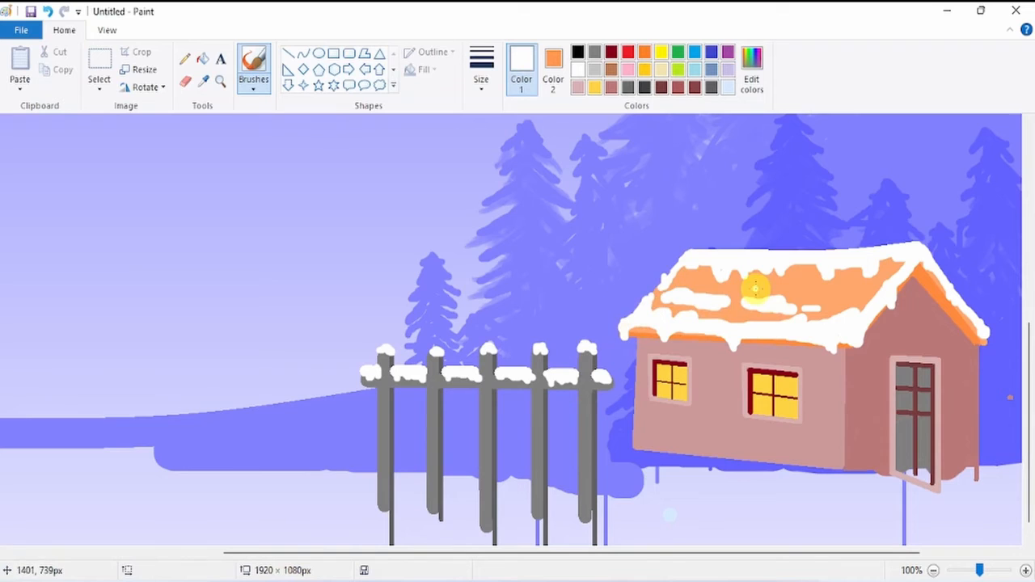
{"action": "left_click_drag", "start_coordinate": [624, 328], "coordinate": [620, 333]}
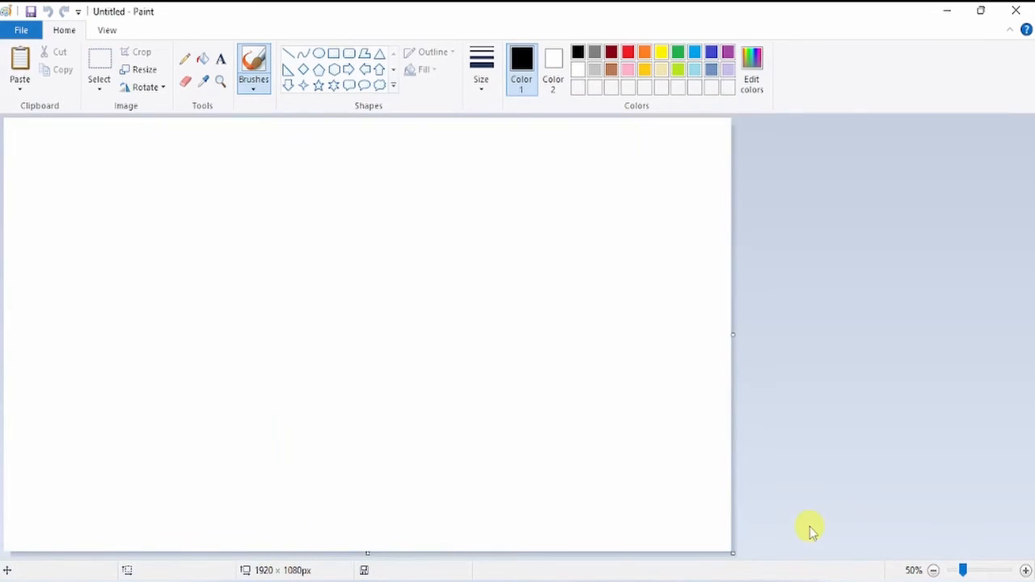
Draw a black diagonal from the blank canvas's lower-left corner to its upper-right edge and fill the area below it black
{"action": "left_click", "coordinate": [289, 55]}
{"action": "left_click_drag", "start_coordinate": [614, 173], "coordinate": [3, 552]}
{"action": "left_click_drag", "start_coordinate": [614, 173], "coordinate": [720, 104]}
{"action": "left_click", "coordinate": [208, 62]}
{"action": "left_click", "coordinate": [483, 293]}
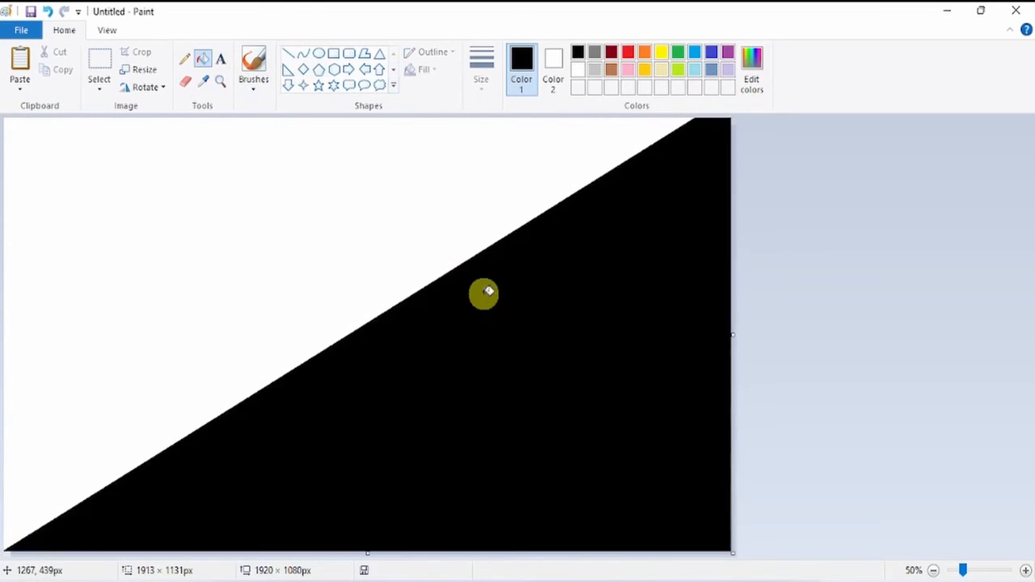
Turn the diagonal fill into a vertical gradient by resizing the image width to 1 px and then to 1920 px
{"action": "left_click", "coordinate": [143, 70]}
{"action": "left_click", "coordinate": [166, 128]}
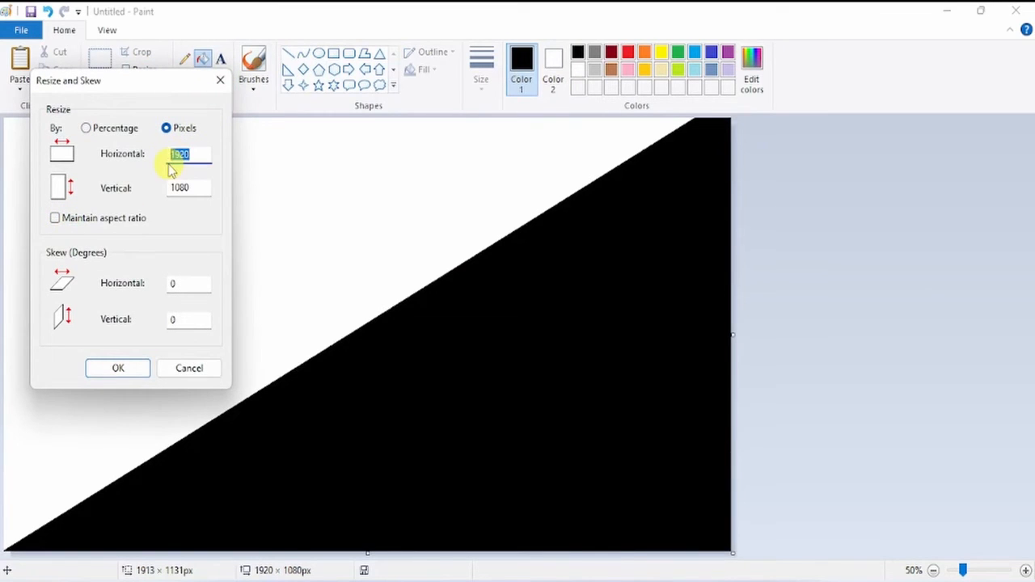
{"action": "left_click", "coordinate": [138, 366]}
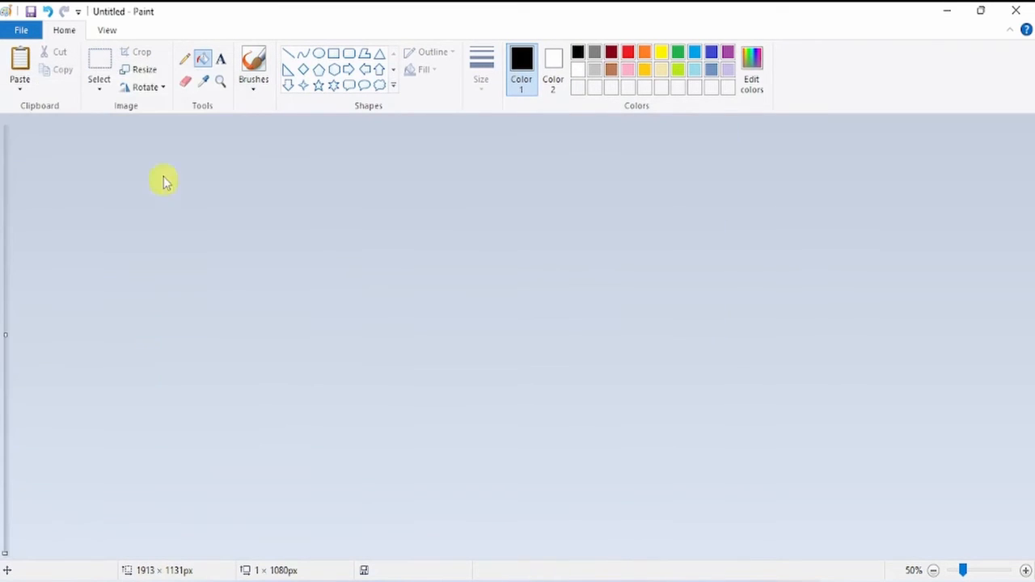
{"action": "left_click", "coordinate": [143, 71]}
{"action": "left_click", "coordinate": [166, 128]}
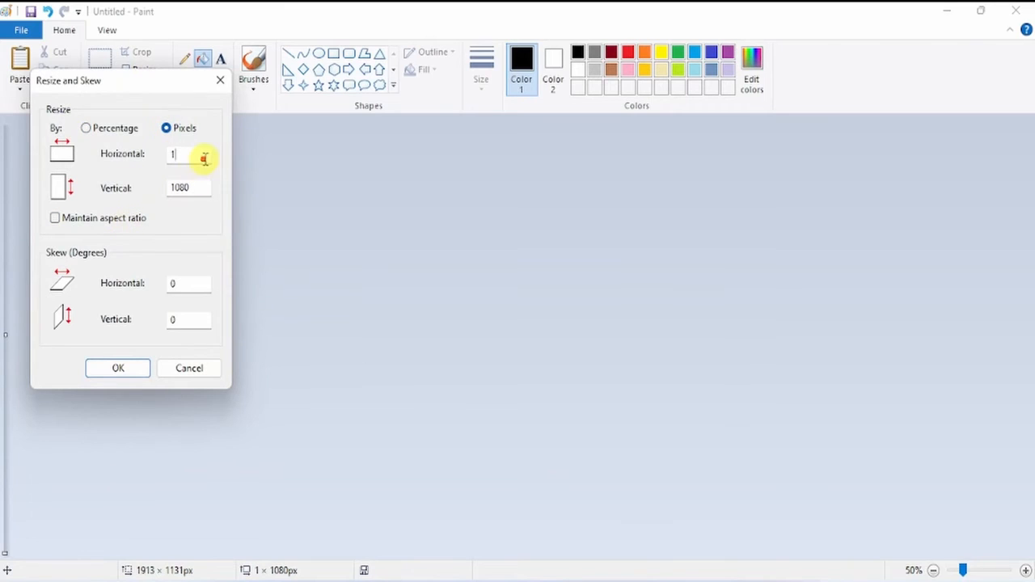
{"action": "left_click", "coordinate": [143, 364]}
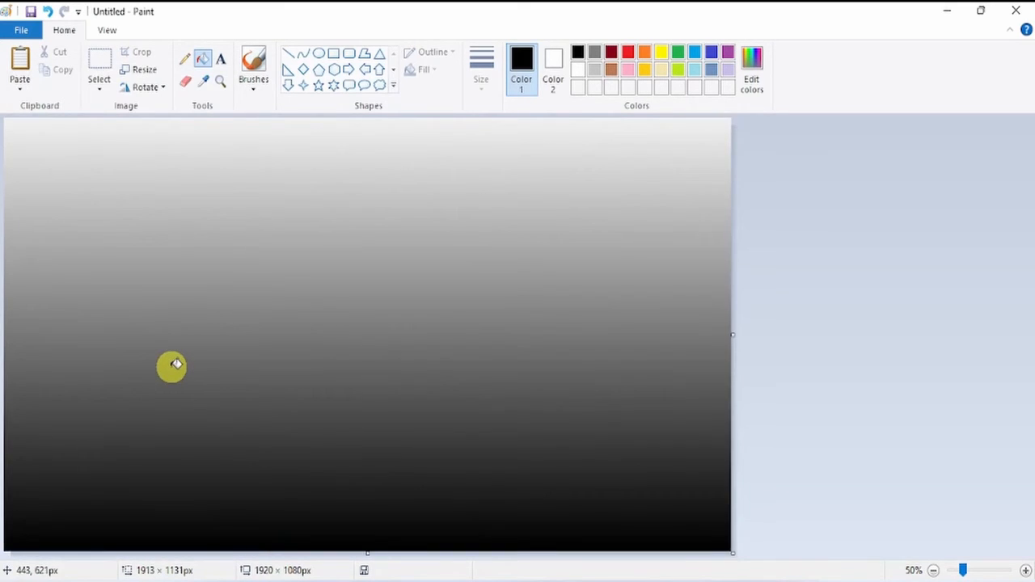
Draw a black arch-shaped curve about 1155 × 367 px across the upper part of the gradient canvas
{"action": "left_click", "coordinate": [304, 54]}
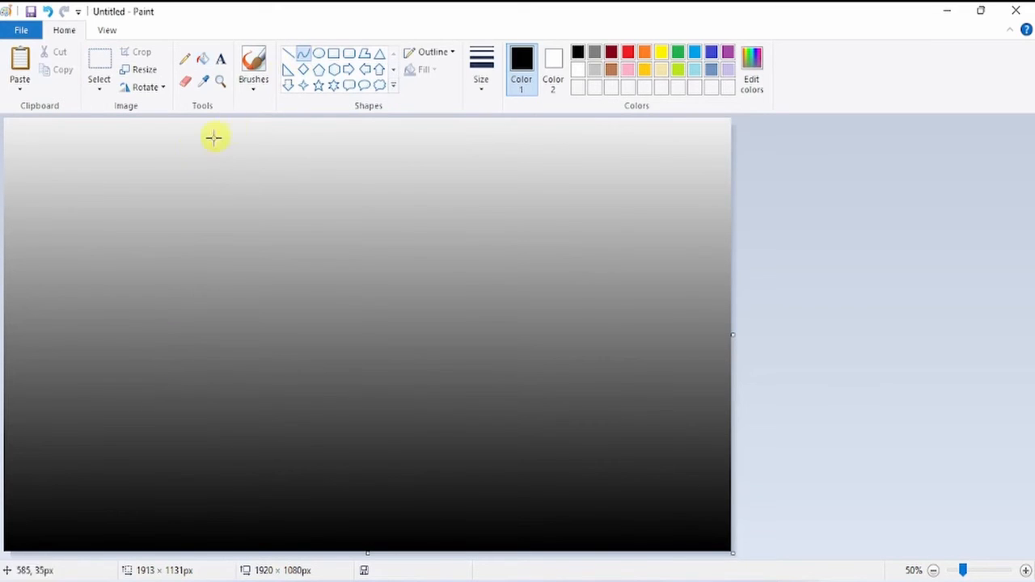
{"action": "left_click_drag", "start_coordinate": [154, 231], "coordinate": [591, 231]}
{"action": "left_click_drag", "start_coordinate": [283, 218], "coordinate": [423, 86]}
{"action": "mouse_move", "coordinate": [400, 171]}
{"action": "left_mouse_down"}
{"action": "mouse_move", "coordinate": [395, 179]}
{"action": "mouse_move", "coordinate": [390, 159]}
{"action": "left_mouse_up"}
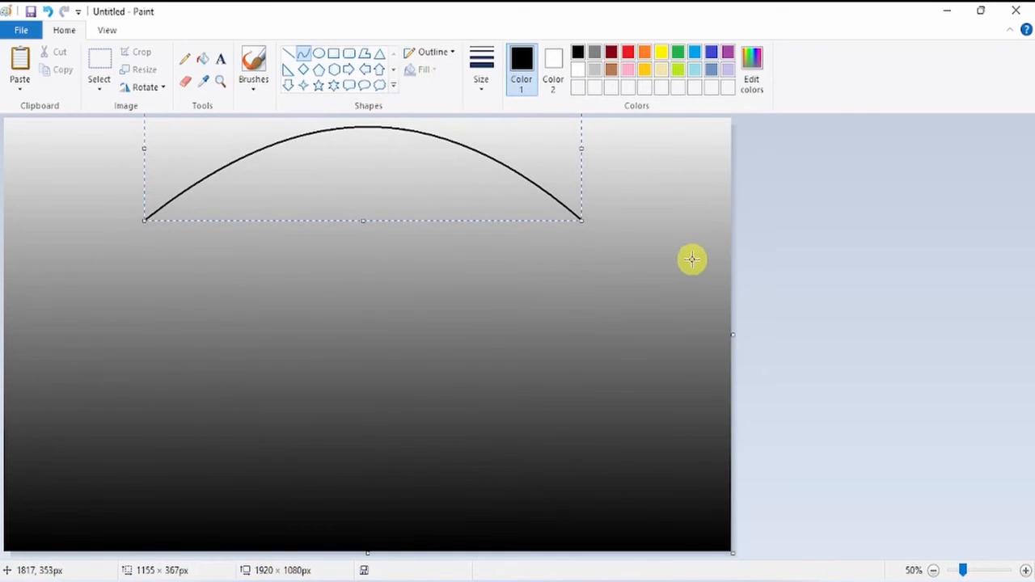
Thicken the arch's outline into a broad band and recolour it white
{"action": "key", "text": "ctrl+KP_Add"}
{"action": "key", "text": "ctrl+KP_Add"}
{"action": "key", "text": "ctrl+KP_Add"}
{"action": "key", "text": "ctrl+KP_Add"}
{"action": "key", "text": "ctrl+KP_Add"}
{"action": "key", "text": "ctrl+KP_Add"}
{"action": "key", "text": "ctrl+KP_Add"}
{"action": "key", "text": "ctrl+KP_Add"}
{"action": "key", "text": "ctrl+KP_Add"}
{"action": "key", "text": "ctrl+KP_Add"}
{"action": "key", "text": "ctrl+KP_Add"}
{"action": "key", "text": "ctrl+KP_Add"}
{"action": "key", "text": "ctrl+KP_Add"}
{"action": "key", "text": "ctrl+KP_Add"}
{"action": "key", "text": "ctrl+KP_Add"}
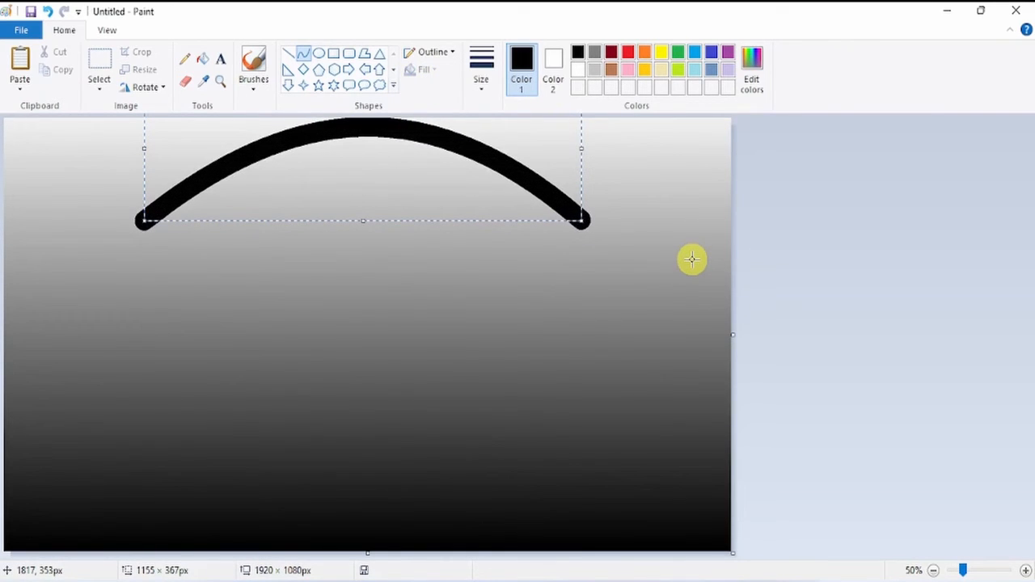
{"action": "left_click", "coordinate": [577, 68]}
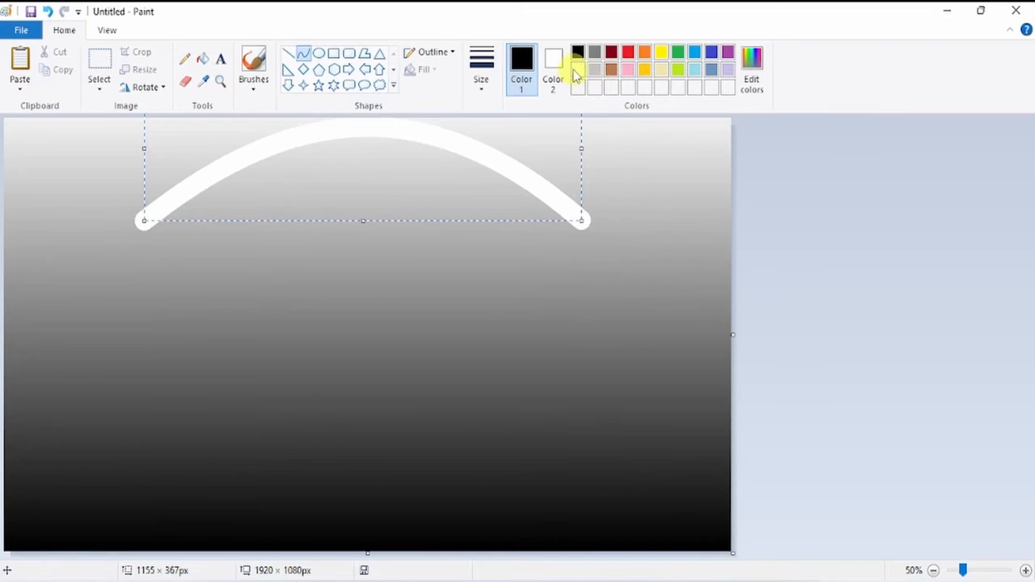
{"action": "left_click", "coordinate": [694, 158]}
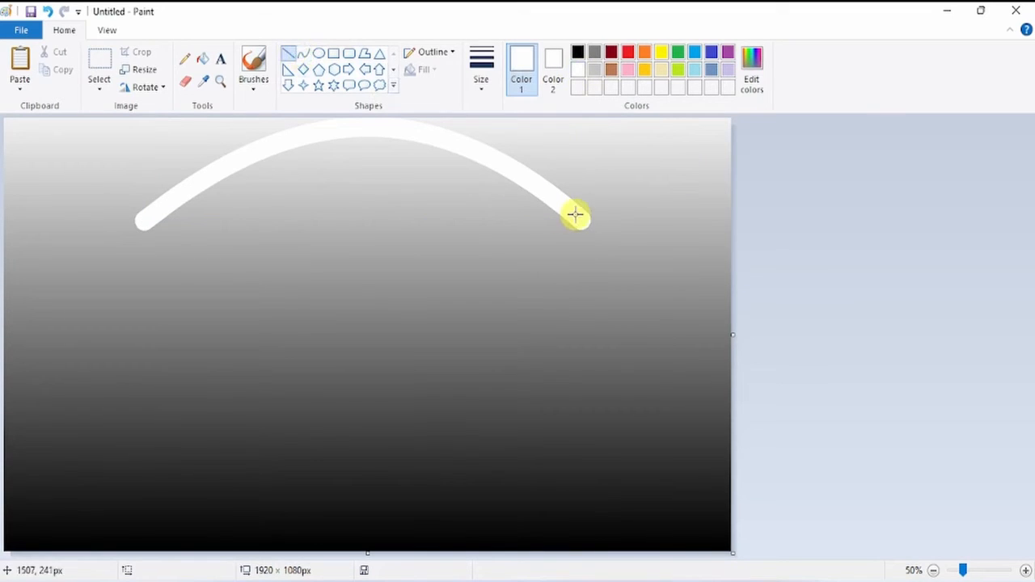
Extend both ends of the white arch to the canvas edges with straight lines and paint the area outside it white
{"action": "left_click_drag", "start_coordinate": [575, 215], "coordinate": [751, 363]}
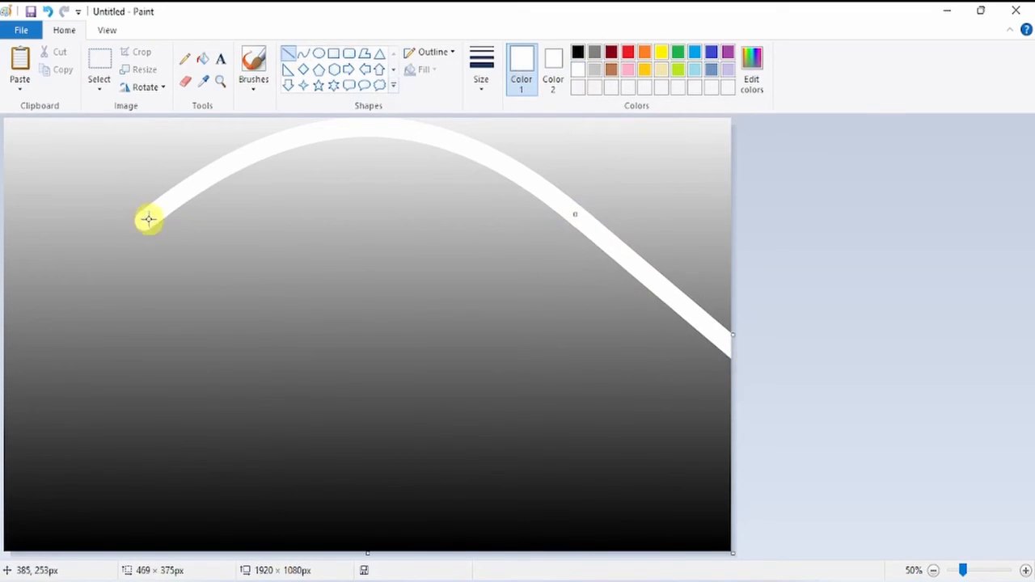
{"action": "left_click_drag", "start_coordinate": [148, 218], "coordinate": [5, 342]}
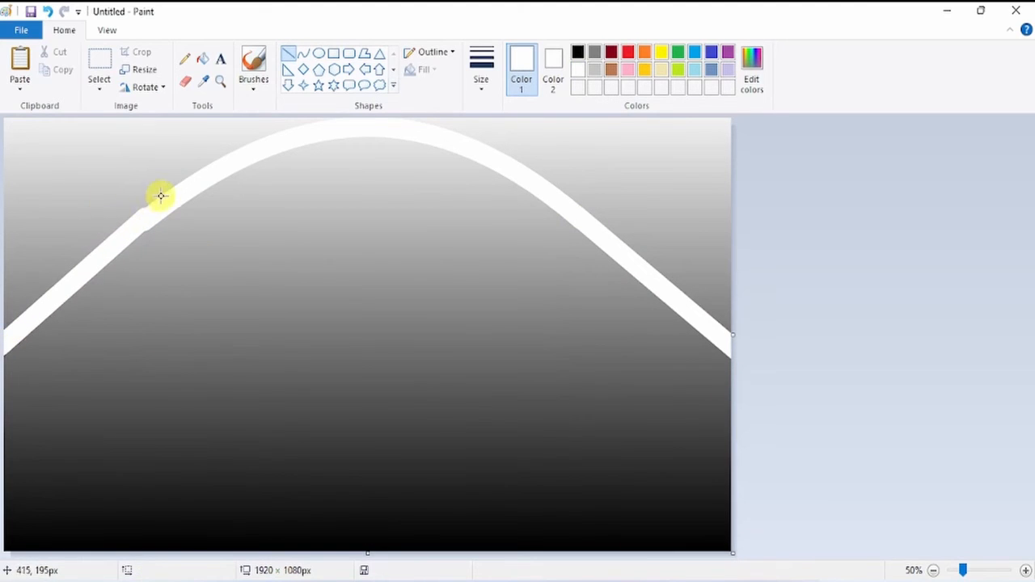
{"action": "left_click_drag", "start_coordinate": [161, 195], "coordinate": [3, 325]}
{"action": "left_click", "coordinate": [27, 208]}
{"action": "left_click_drag", "start_coordinate": [134, 205], "coordinate": [48, 262]}
{"action": "left_click_drag", "start_coordinate": [47, 262], "coordinate": [3, 303]}
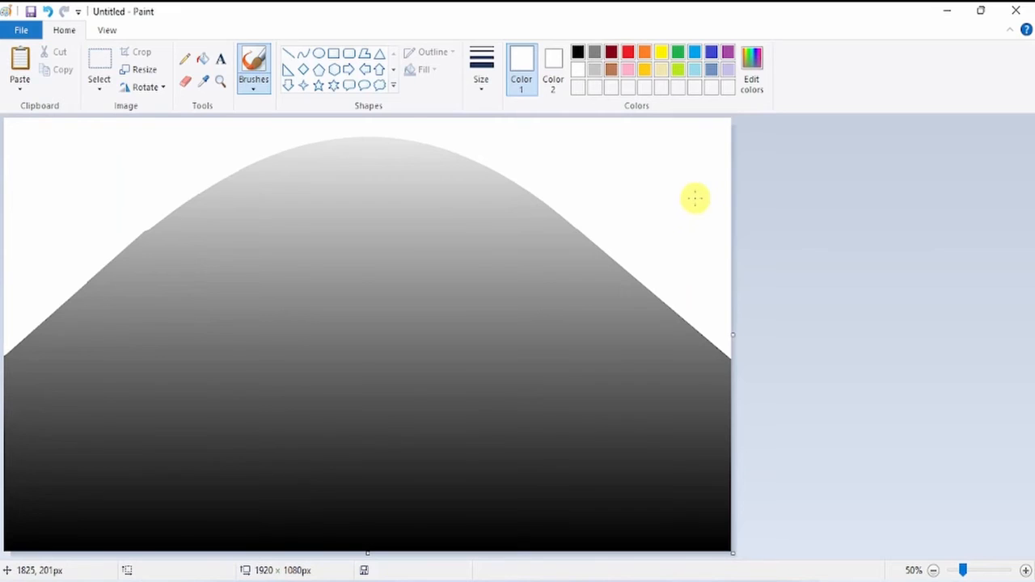
Copy the whole gradient hill into the cabin landscape and place it low in front of the fence as a snow mound
{"action": "left_click", "coordinate": [101, 86]}
{"action": "left_click", "coordinate": [149, 179]}
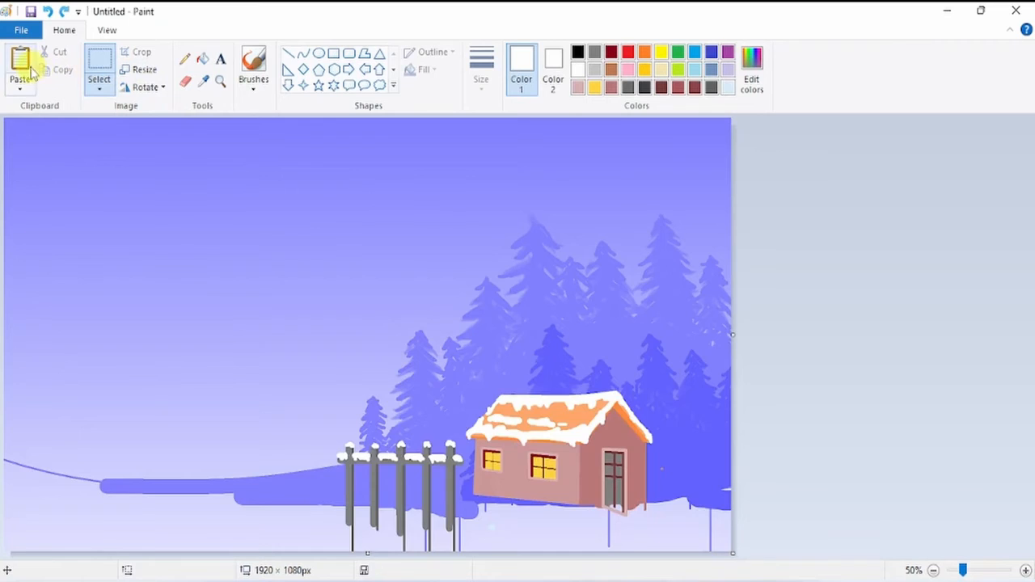
{"action": "left_click", "coordinate": [31, 73]}
{"action": "left_click_drag", "start_coordinate": [397, 296], "coordinate": [382, 405]}
{"action": "left_click_drag", "start_coordinate": [392, 453], "coordinate": [342, 513]}
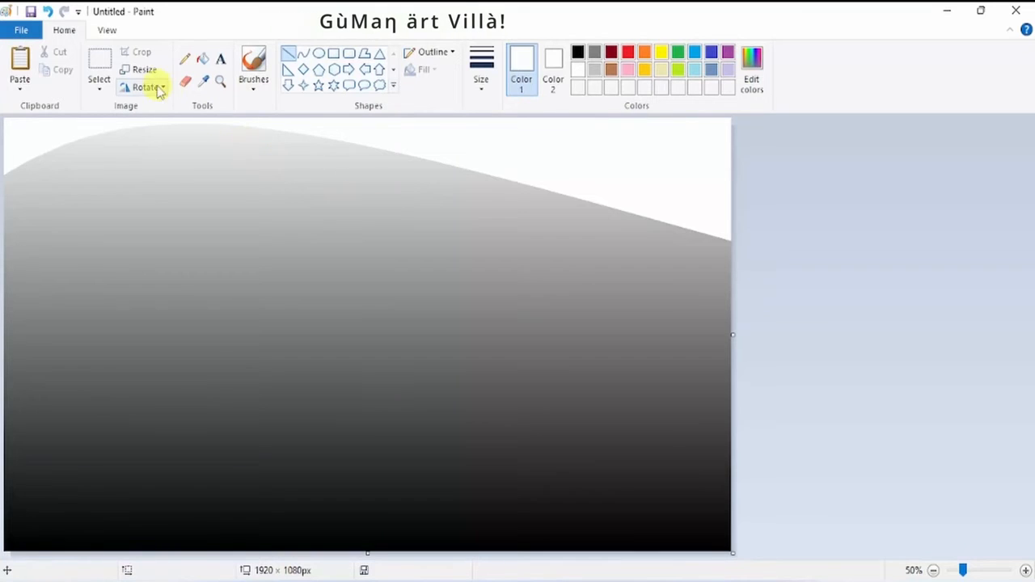
Copy the gradient hill that slopes down to the right into the landscape and place it in the scene's lower-left corner
{"action": "left_click", "coordinate": [99, 84]}
{"action": "left_click", "coordinate": [128, 181]}
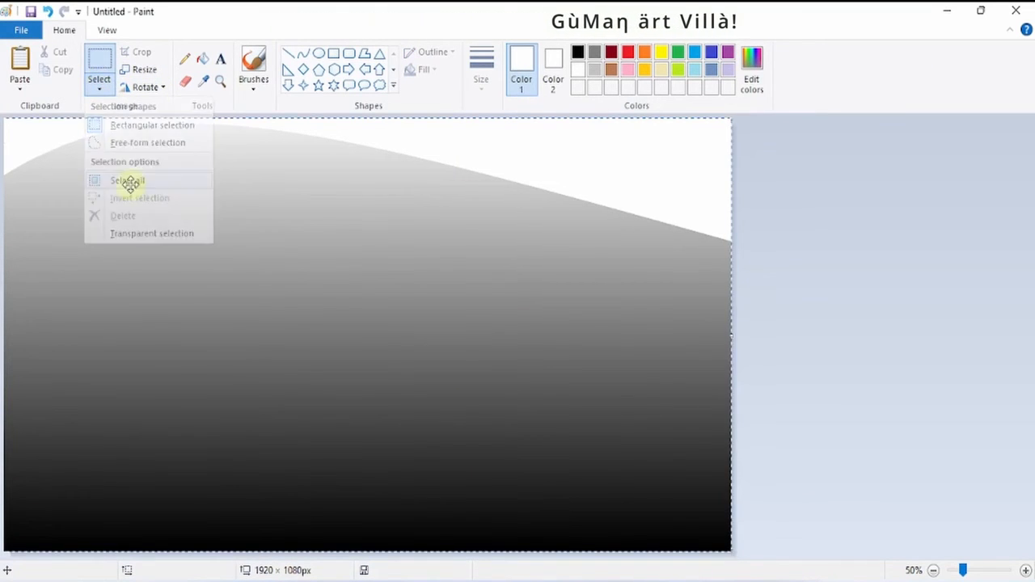
{"action": "left_click", "coordinate": [62, 69]}
{"action": "left_click", "coordinate": [655, 548]}
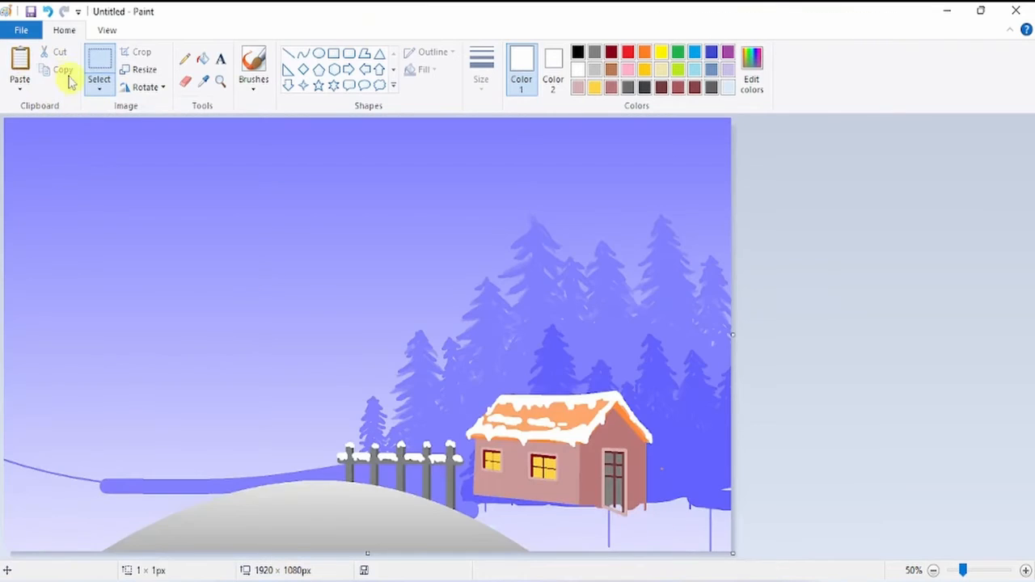
{"action": "left_click", "coordinate": [19, 69]}
{"action": "left_click_drag", "start_coordinate": [213, 203], "coordinate": [467, 350]}
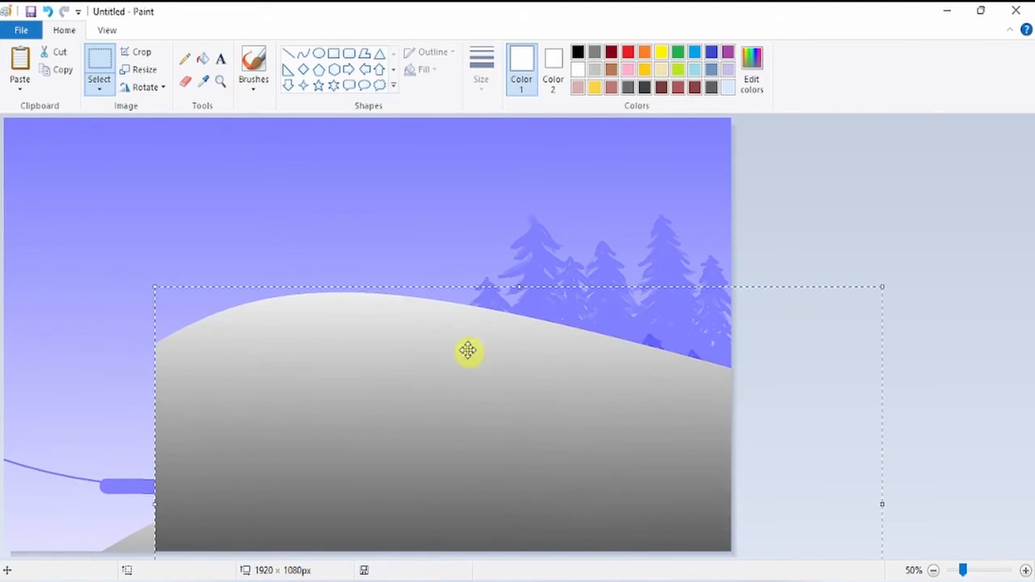
{"action": "left_click_drag", "start_coordinate": [518, 289], "coordinate": [228, 572]}
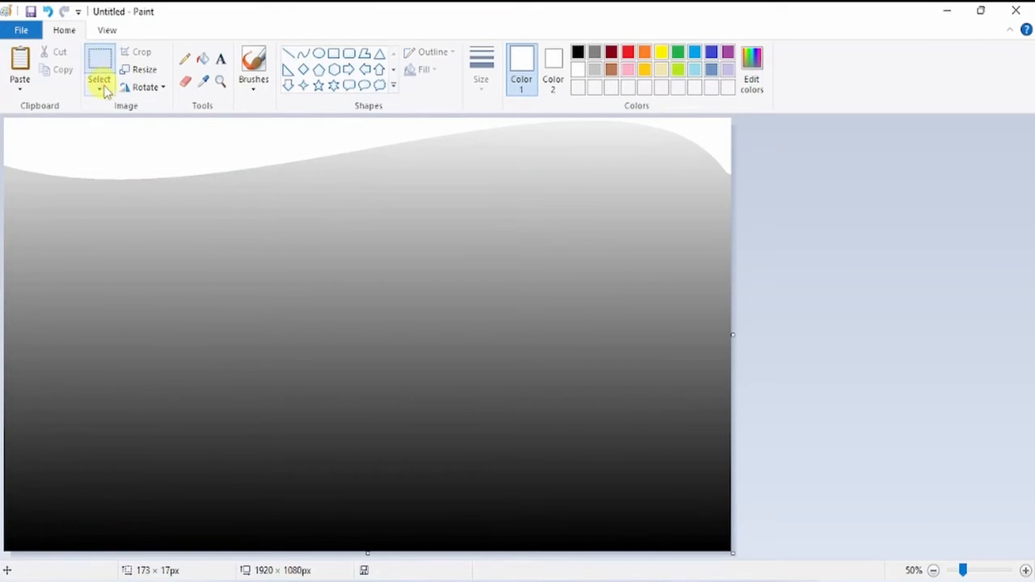
Copy the wavy gradient hill into the landscape, widen it and place it across the ground in front of the cabin and fence
{"action": "left_click", "coordinate": [99, 85]}
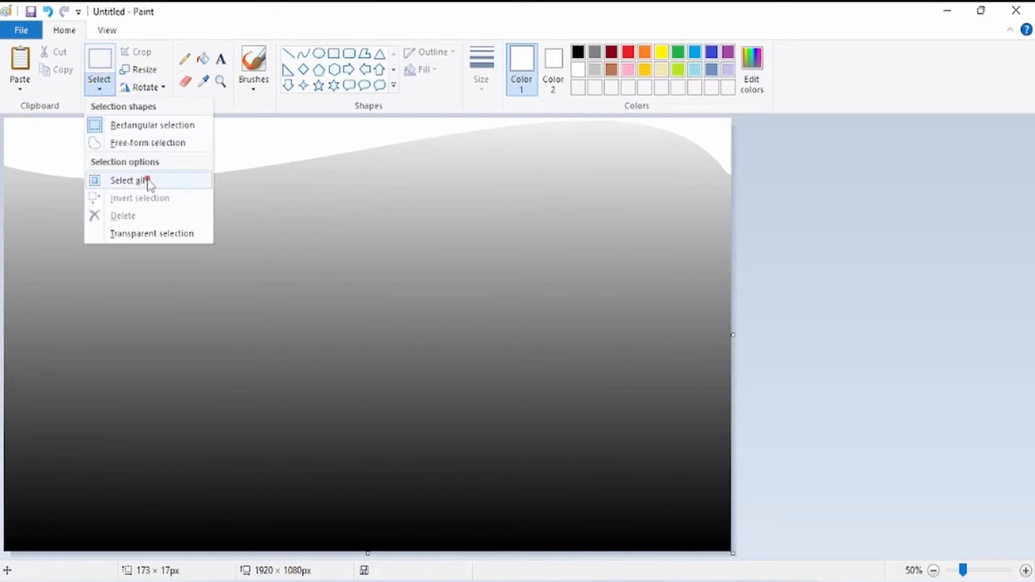
{"action": "left_click", "coordinate": [147, 182]}
{"action": "left_click", "coordinate": [56, 70]}
{"action": "mouse_move", "coordinate": [690, 576]}
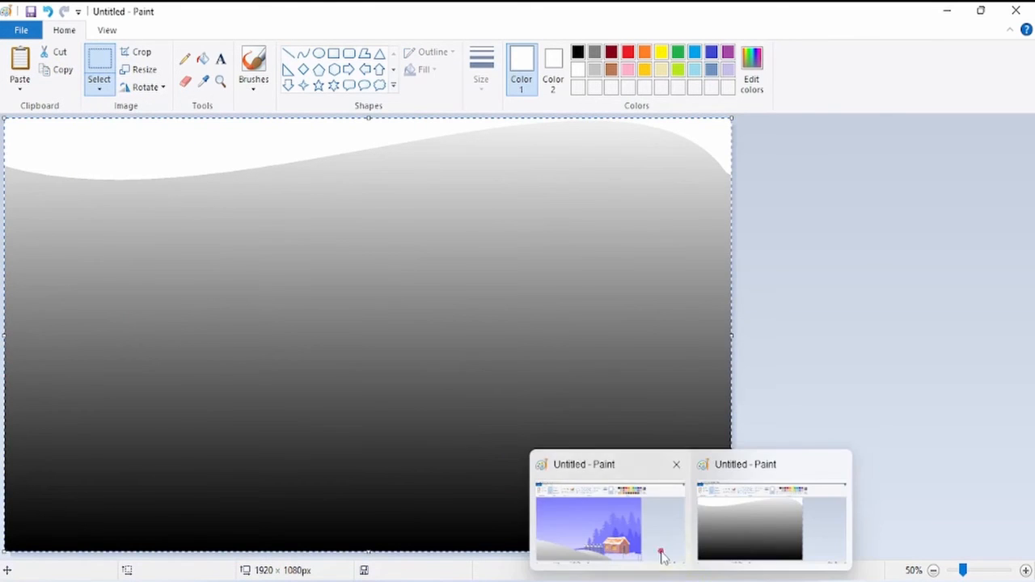
{"action": "left_click", "coordinate": [662, 557]}
{"action": "left_click", "coordinate": [19, 65]}
{"action": "left_click_drag", "start_coordinate": [453, 490], "coordinate": [610, 469]}
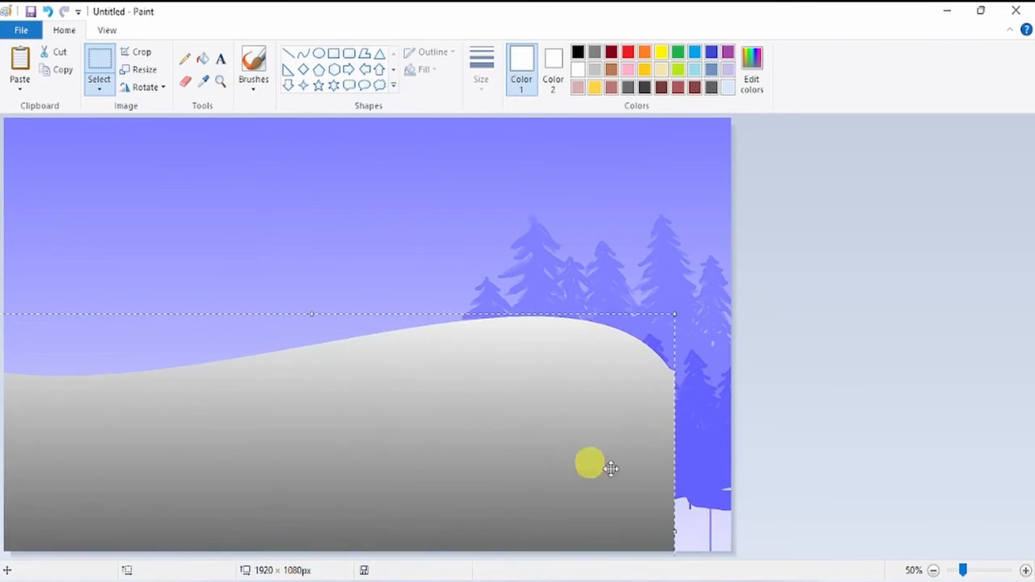
{"action": "left_click_drag", "start_coordinate": [683, 536], "coordinate": [760, 535]}
{"action": "left_click_drag", "start_coordinate": [611, 472], "coordinate": [469, 421]}
{"action": "left_click_drag", "start_coordinate": [577, 453], "coordinate": [575, 374]}
{"action": "left_click_drag", "start_coordinate": [657, 492], "coordinate": [829, 488]}
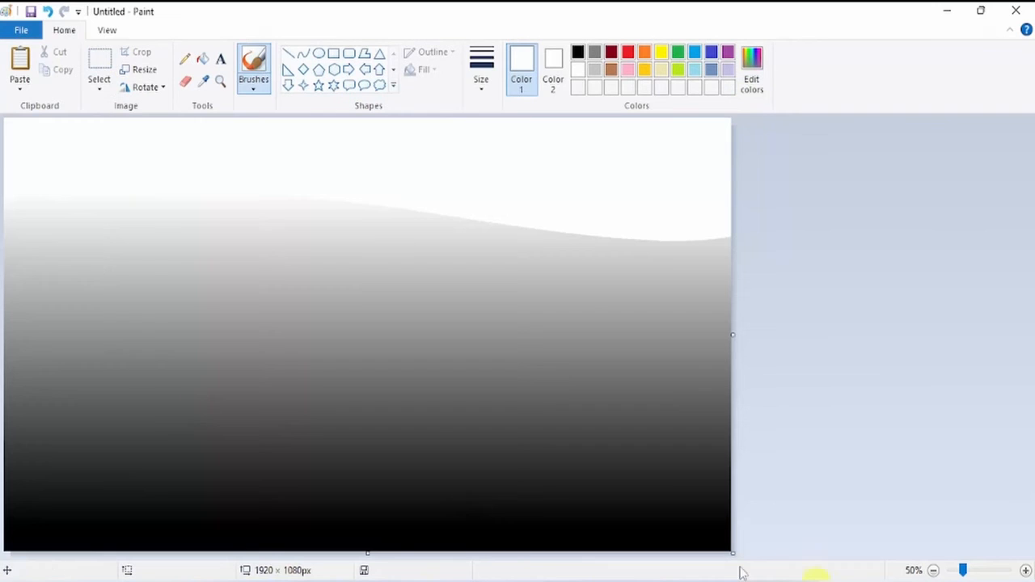
Copy the fourth gradient hill into the landscape, stretch it to about 2032 px wide and place it as the lower-left foreground snow
{"action": "left_click", "coordinate": [100, 63]}
{"action": "left_click", "coordinate": [101, 79]}
{"action": "left_click", "coordinate": [121, 178]}
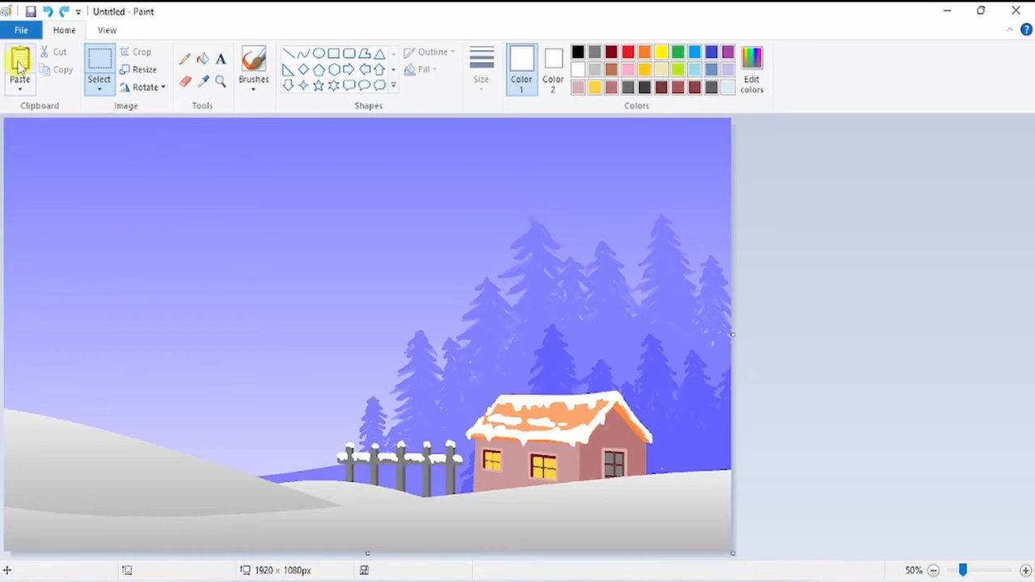
{"action": "left_click", "coordinate": [20, 65]}
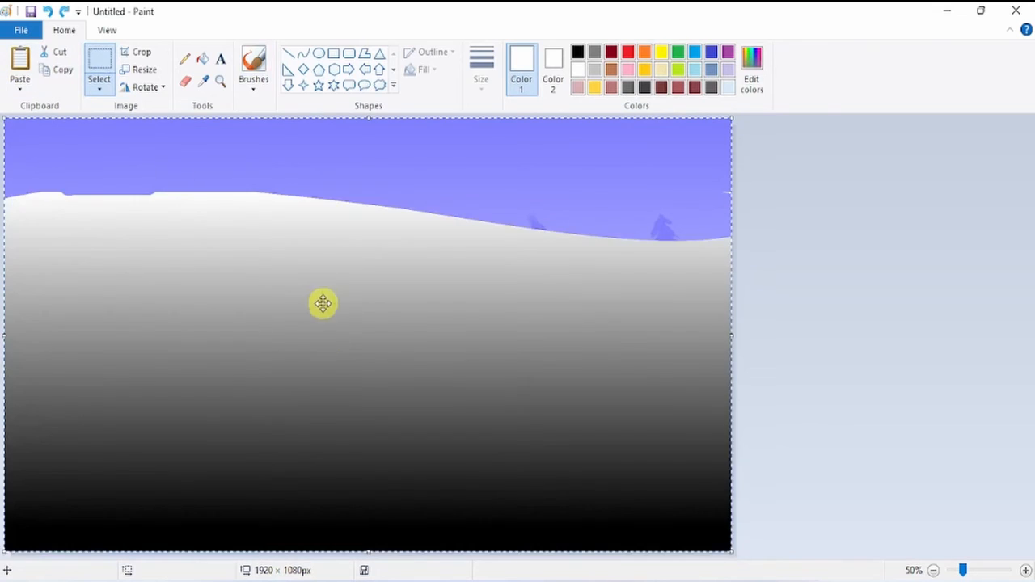
{"action": "left_click_drag", "start_coordinate": [321, 302], "coordinate": [243, 518]}
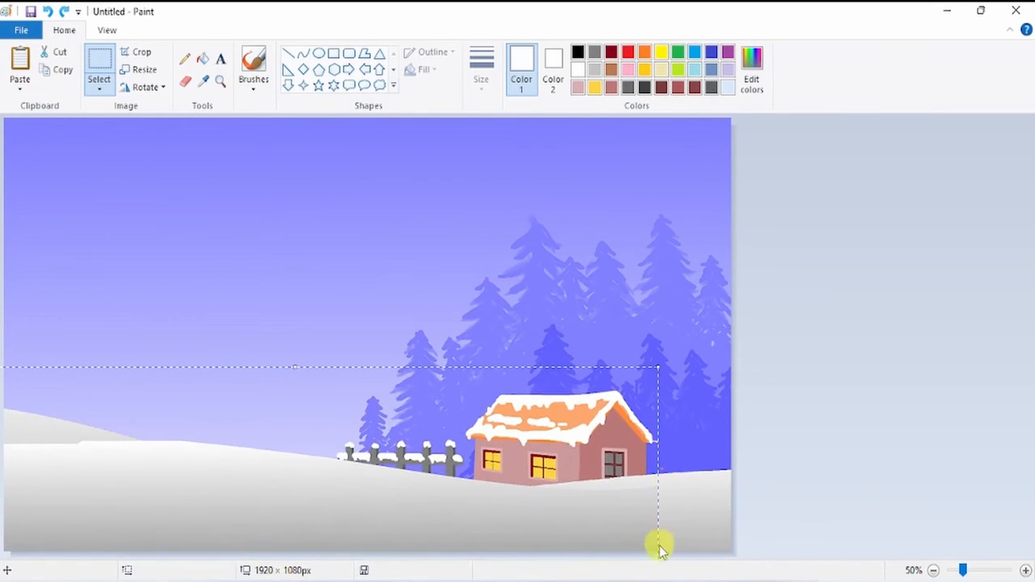
{"action": "left_click_drag", "start_coordinate": [659, 550], "coordinate": [616, 581]}
{"action": "left_click_drag", "start_coordinate": [394, 534], "coordinate": [379, 551]}
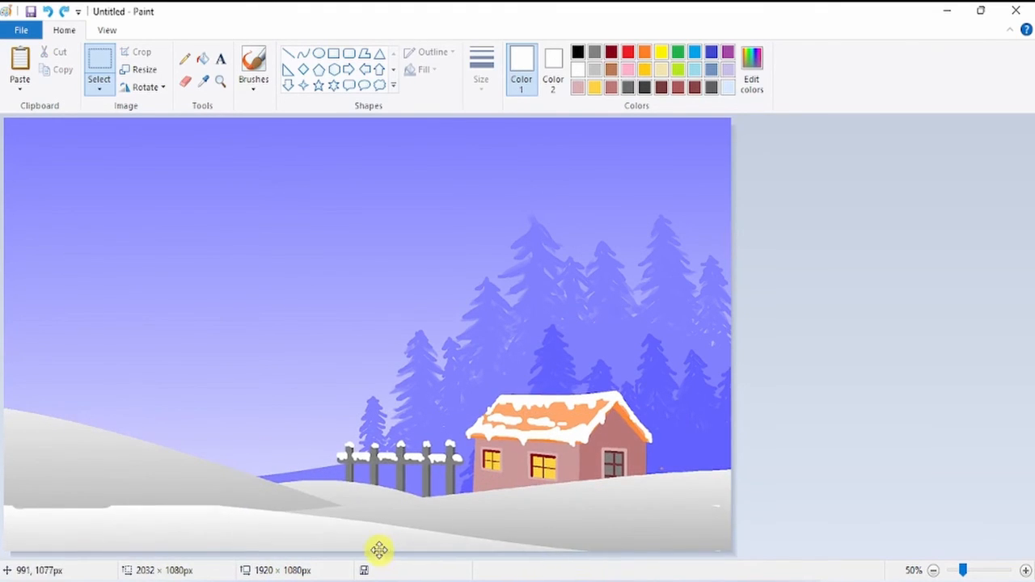
{"action": "left_click", "coordinate": [721, 262]}
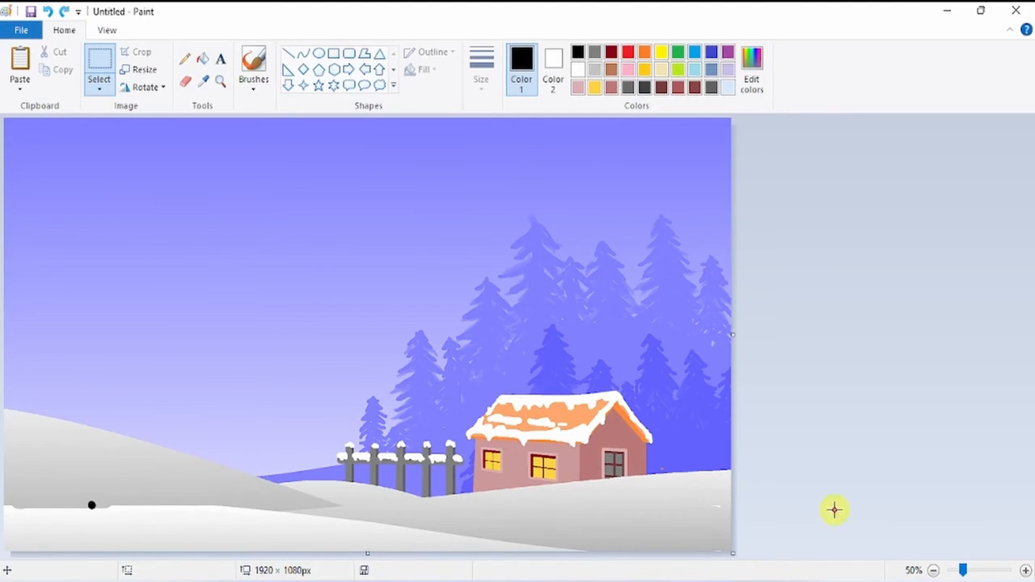
Brush a black bare-tree outline on the foreground snow left of the fence, with two trunk edges and several upward branches
{"action": "left_click", "coordinate": [254, 63]}
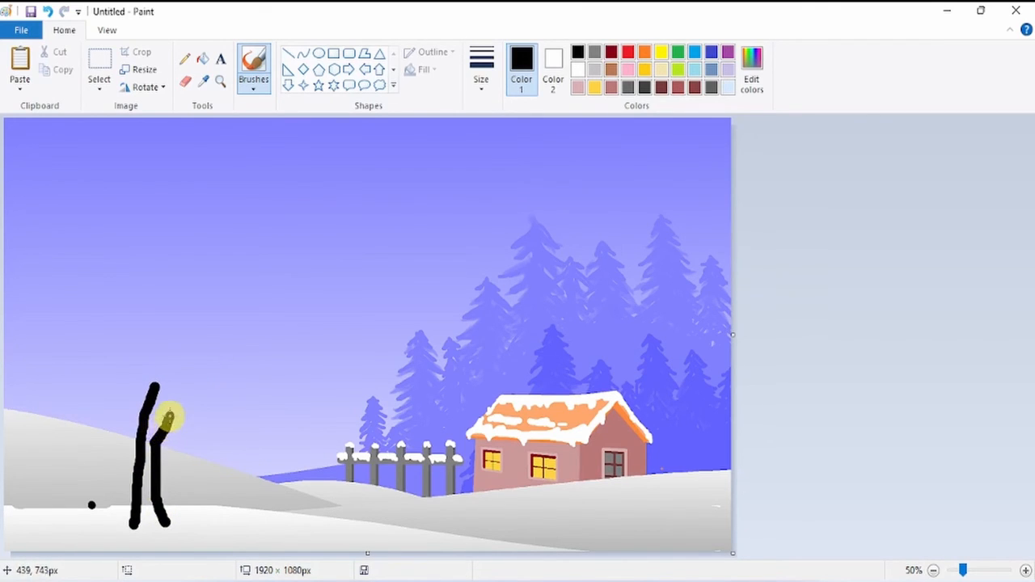
{"action": "left_click_drag", "start_coordinate": [208, 394], "coordinate": [215, 392]}
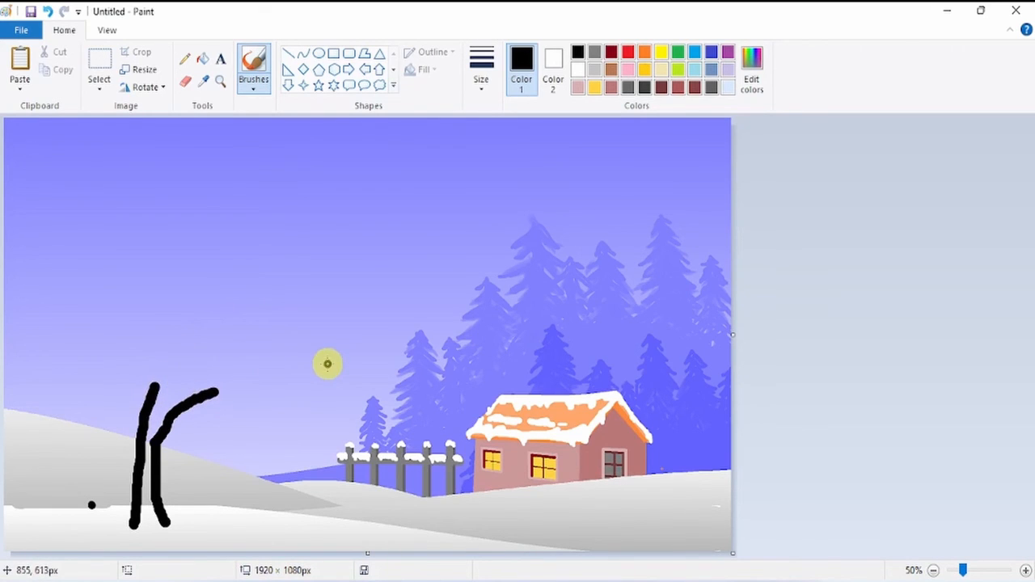
{"action": "mouse_move", "coordinate": [166, 296]}
{"action": "left_mouse_down"}
{"action": "mouse_move", "coordinate": [146, 386]}
{"action": "mouse_move", "coordinate": [165, 355]}
{"action": "mouse_move", "coordinate": [275, 280]}
{"action": "mouse_move", "coordinate": [380, 257]}
{"action": "left_mouse_up"}
{"action": "mouse_move", "coordinate": [262, 233]}
{"action": "left_mouse_down"}
{"action": "mouse_move", "coordinate": [259, 287]}
{"action": "mouse_move", "coordinate": [278, 244]}
{"action": "mouse_move", "coordinate": [305, 220]}
{"action": "left_mouse_up"}
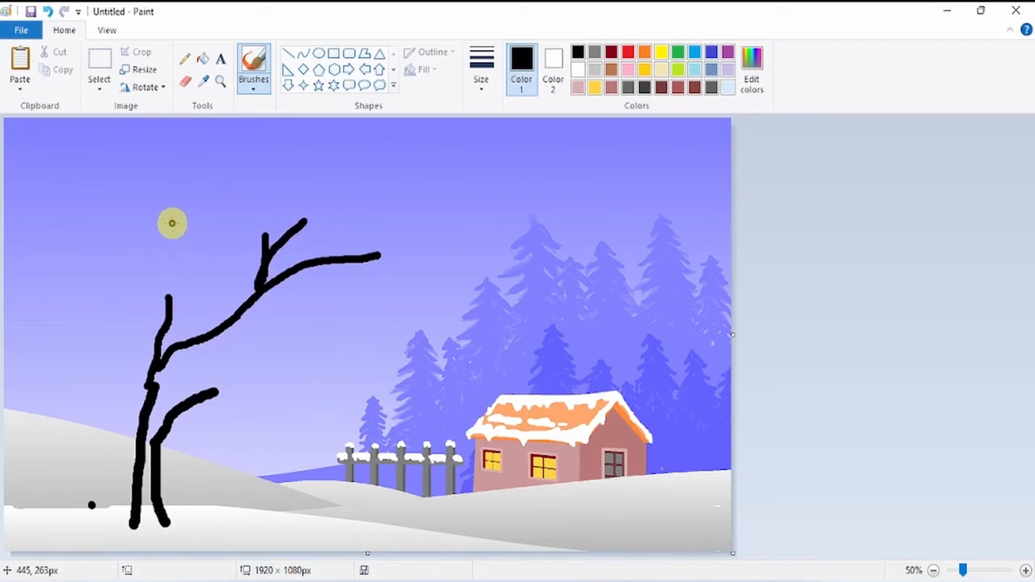
{"action": "left_click_drag", "start_coordinate": [171, 223], "coordinate": [167, 331]}
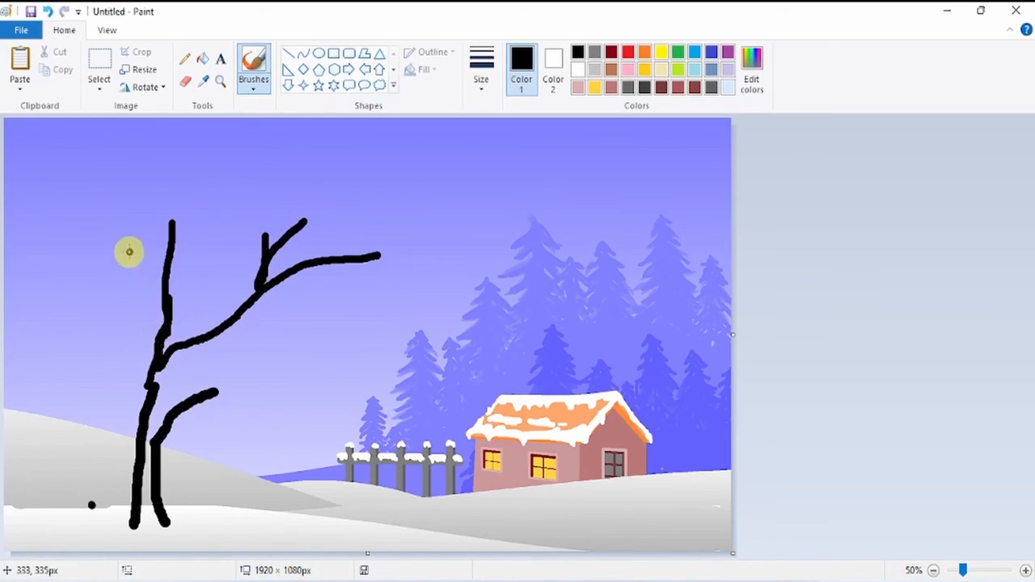
{"action": "left_click_drag", "start_coordinate": [129, 250], "coordinate": [155, 429]}
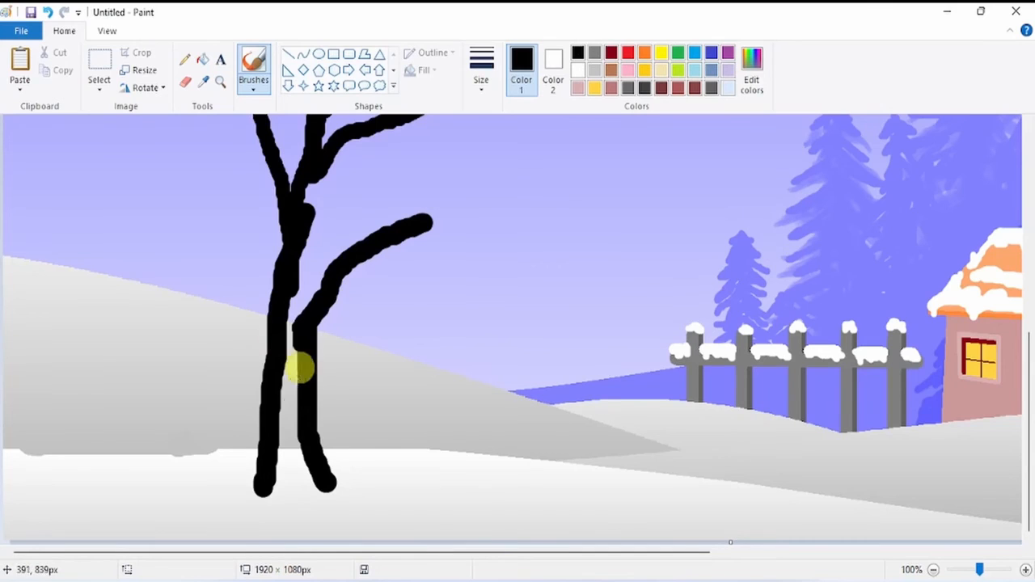
Fill in the tree trunk with black brush strokes and thicken the joint where the lowest right-hand branch begins
{"action": "mouse_move", "coordinate": [300, 363]}
{"action": "left_mouse_down"}
{"action": "mouse_move", "coordinate": [288, 472]}
{"action": "mouse_move", "coordinate": [280, 458]}
{"action": "mouse_move", "coordinate": [298, 425]}
{"action": "mouse_move", "coordinate": [266, 490]}
{"action": "mouse_move", "coordinate": [306, 473]}
{"action": "mouse_move", "coordinate": [328, 491]}
{"action": "mouse_move", "coordinate": [300, 485]}
{"action": "mouse_move", "coordinate": [292, 510]}
{"action": "left_mouse_up"}
{"action": "scroll", "coordinate": [287, 460], "scroll_direction": "up", "scroll_amount": 2}
{"action": "scroll", "coordinate": [292, 510], "scroll_direction": "up", "scroll_amount": 2}
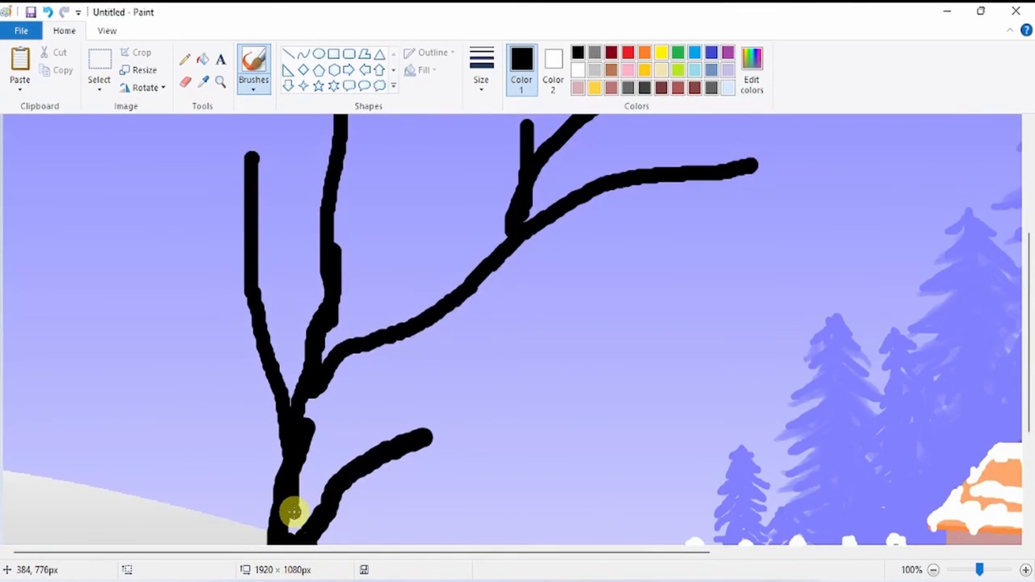
{"action": "scroll", "coordinate": [293, 511], "scroll_direction": "down", "scroll_amount": 2}
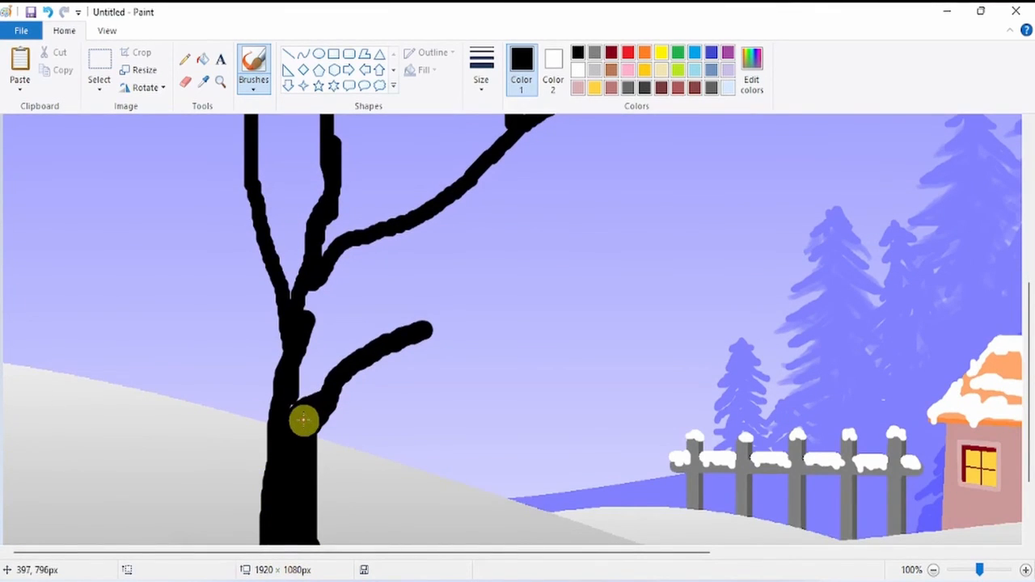
{"action": "left_click_drag", "start_coordinate": [298, 396], "coordinate": [339, 374]}
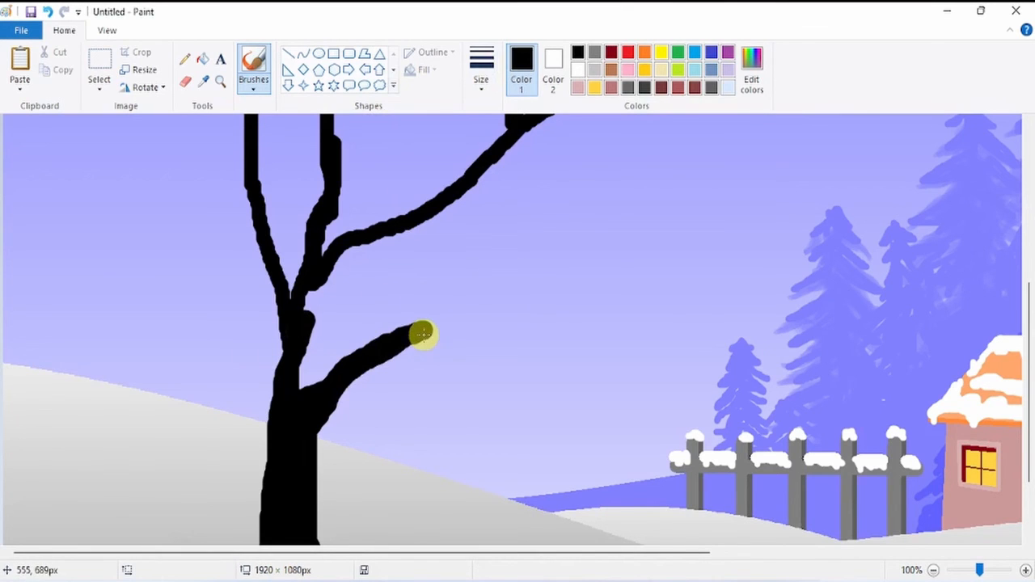
{"action": "mouse_move", "coordinate": [426, 331]}
{"action": "left_mouse_down"}
{"action": "mouse_move", "coordinate": [519, 302]}
{"action": "mouse_move", "coordinate": [474, 303]}
{"action": "mouse_move", "coordinate": [385, 336]}
{"action": "mouse_move", "coordinate": [306, 392]}
{"action": "mouse_move", "coordinate": [364, 385]}
{"action": "left_mouse_up"}
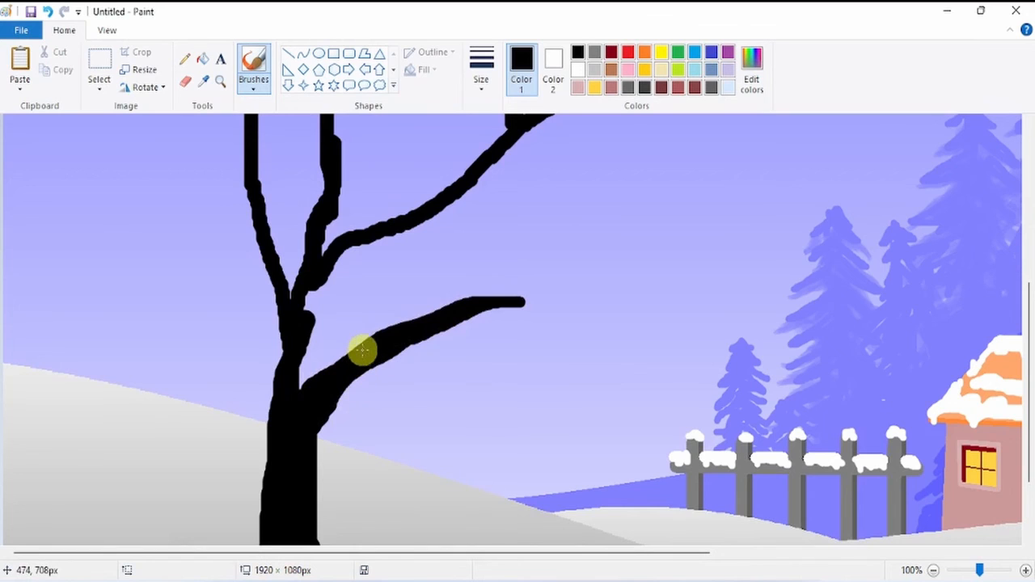
{"action": "mouse_move", "coordinate": [376, 343]}
{"action": "left_mouse_down"}
{"action": "mouse_move", "coordinate": [450, 271]}
{"action": "mouse_move", "coordinate": [386, 318]}
{"action": "mouse_move", "coordinate": [356, 360]}
{"action": "left_mouse_up"}
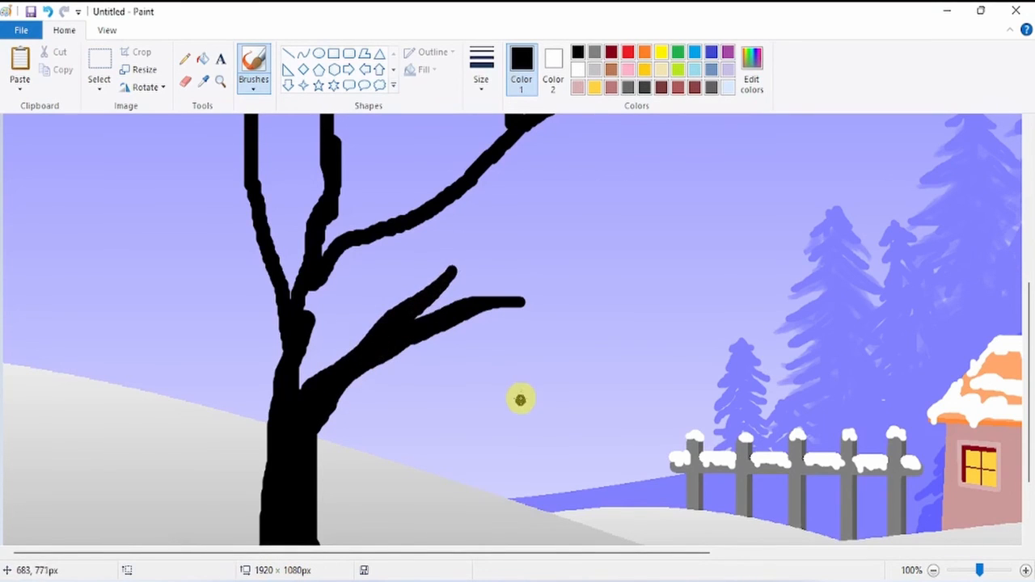
{"action": "key", "text": "ctrl+z"}
{"action": "key", "text": "ctrl+z"}
{"action": "key", "text": "ctrl+z"}
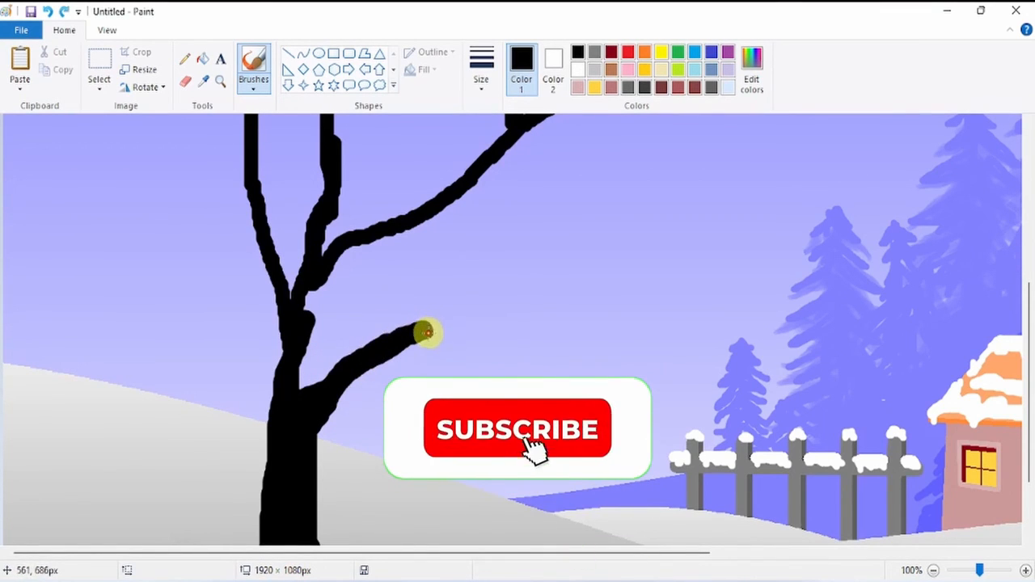
Fork the lowest right-hand branch, thicken the main limbs and paint thin black twigs on the upper branches
{"action": "mouse_move", "coordinate": [426, 331]}
{"action": "left_mouse_down"}
{"action": "mouse_move", "coordinate": [493, 317]}
{"action": "mouse_move", "coordinate": [423, 327]}
{"action": "mouse_move", "coordinate": [342, 369]}
{"action": "left_mouse_up"}
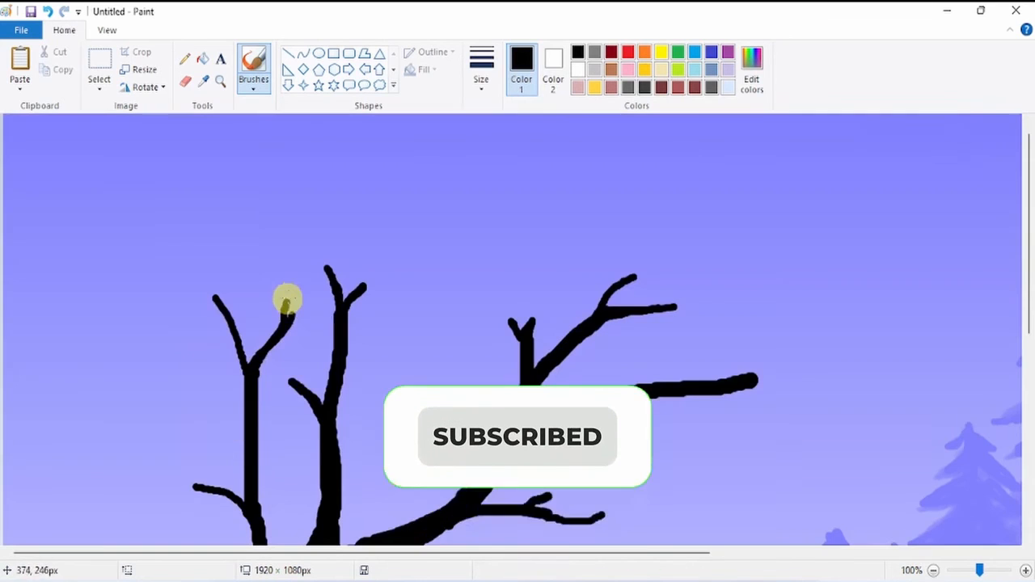
{"action": "left_click_drag", "start_coordinate": [325, 414], "coordinate": [293, 383]}
{"action": "scroll", "coordinate": [285, 396], "scroll_direction": "down", "scroll_amount": 3}
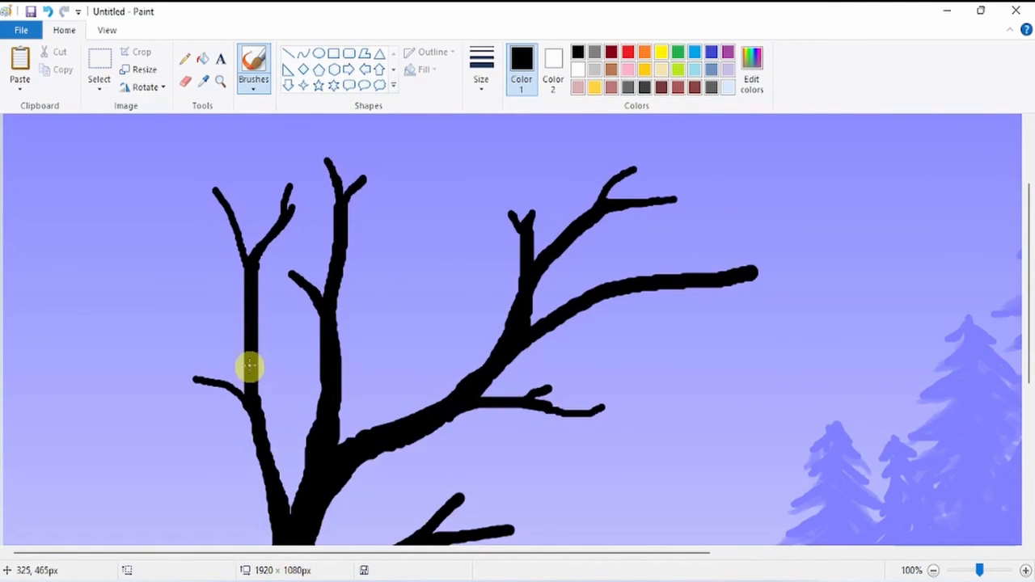
{"action": "scroll", "coordinate": [308, 429], "scroll_direction": "down", "scroll_amount": 3}
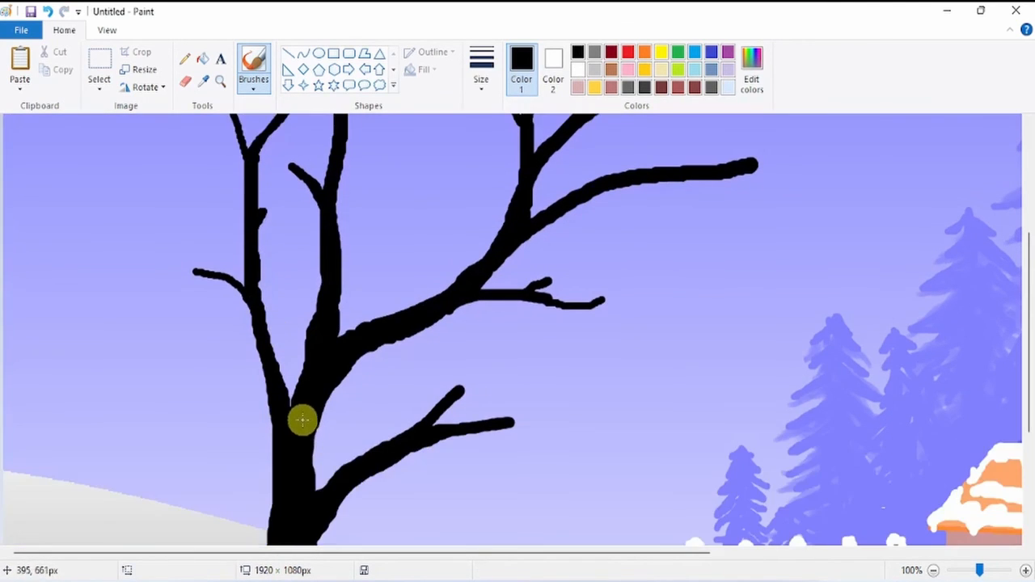
{"action": "scroll", "coordinate": [363, 365], "scroll_direction": "down", "scroll_amount": 3}
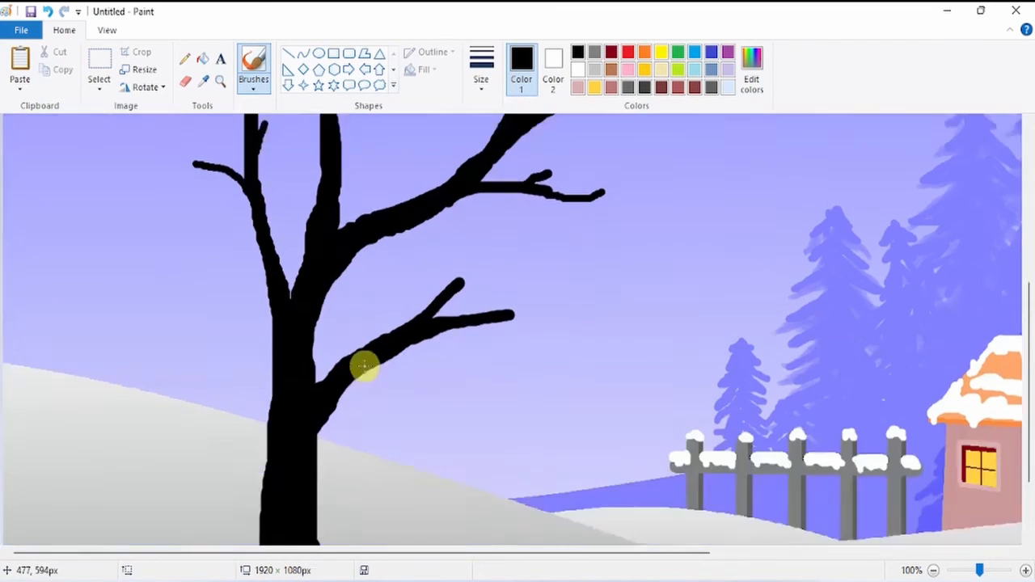
Brush white snow along the tops of the lowest right-hand branch and the large branch above it, and in the central limb's twig joint
{"action": "scroll", "coordinate": [364, 367], "scroll_direction": "up", "scroll_amount": 9}
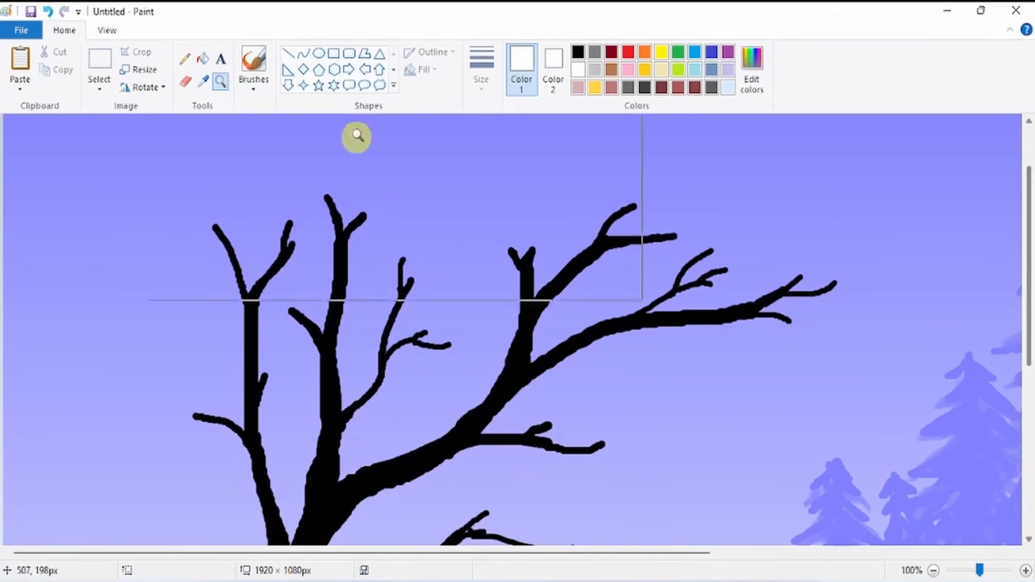
{"action": "left_click", "coordinate": [254, 58]}
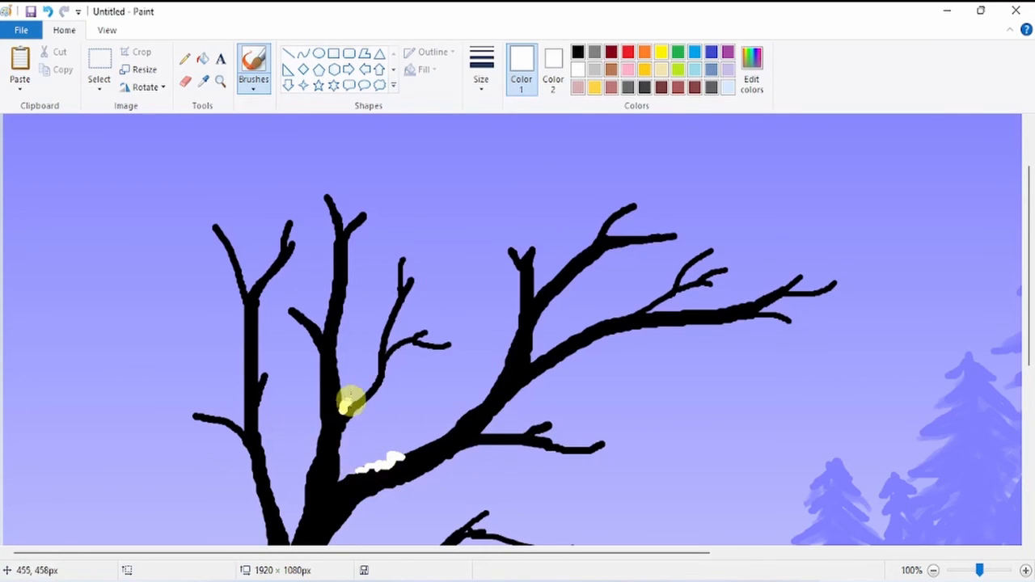
{"action": "left_click_drag", "start_coordinate": [359, 397], "coordinate": [343, 407]}
{"action": "mouse_move", "coordinate": [398, 438]}
{"action": "left_mouse_down"}
{"action": "mouse_move", "coordinate": [409, 455]}
{"action": "mouse_move", "coordinate": [430, 439]}
{"action": "left_mouse_up"}
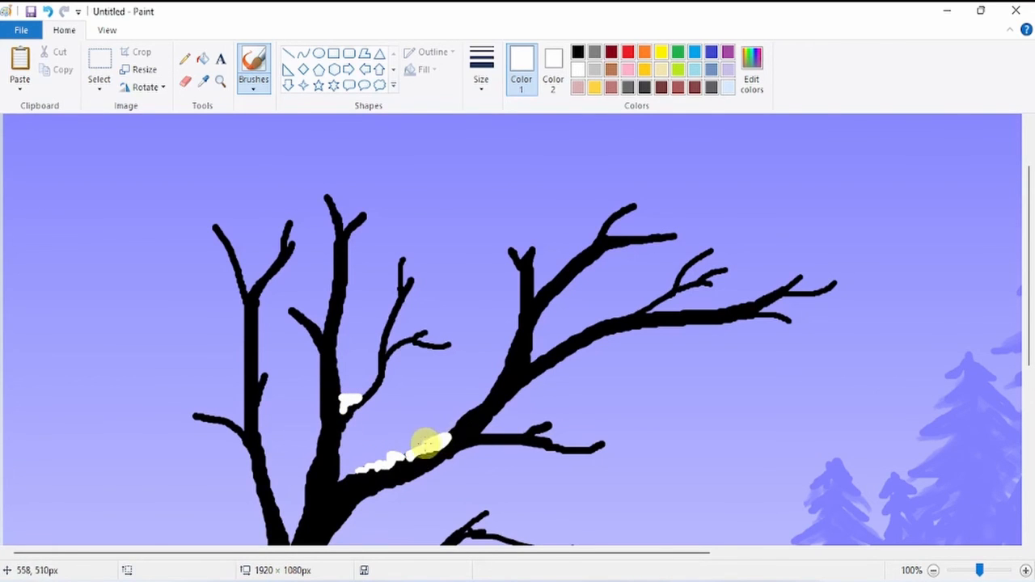
{"action": "scroll", "coordinate": [388, 461], "scroll_direction": "down", "scroll_amount": 3}
{"action": "left_click_drag", "start_coordinate": [321, 524], "coordinate": [417, 472]}
{"action": "scroll", "coordinate": [436, 481], "scroll_direction": "down", "scroll_amount": 3}
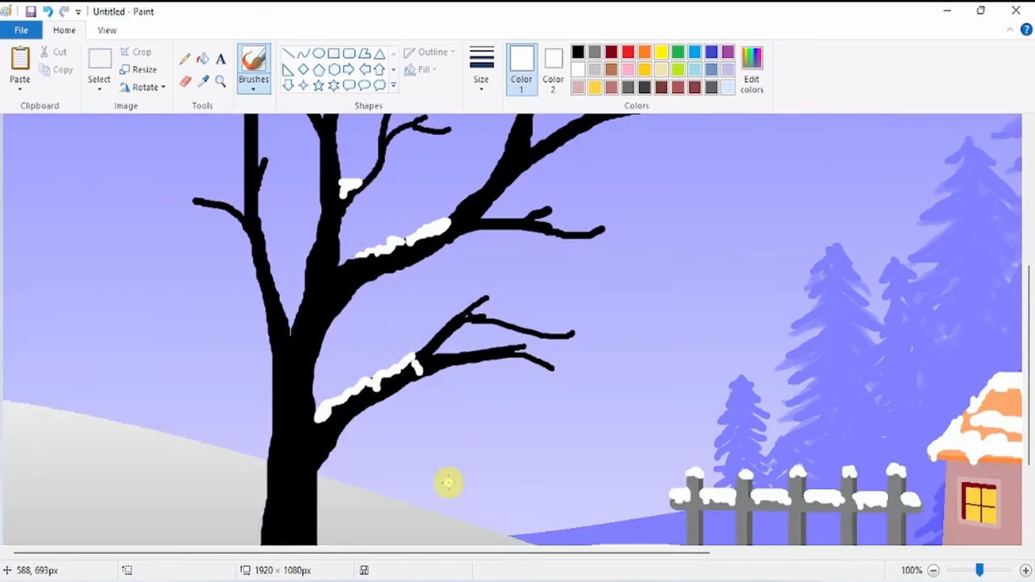
Brush white snow patches on the upper right-hand branches and add small snow dabs around the central limb's forks
{"action": "scroll", "coordinate": [445, 480], "scroll_direction": "up", "scroll_amount": 3}
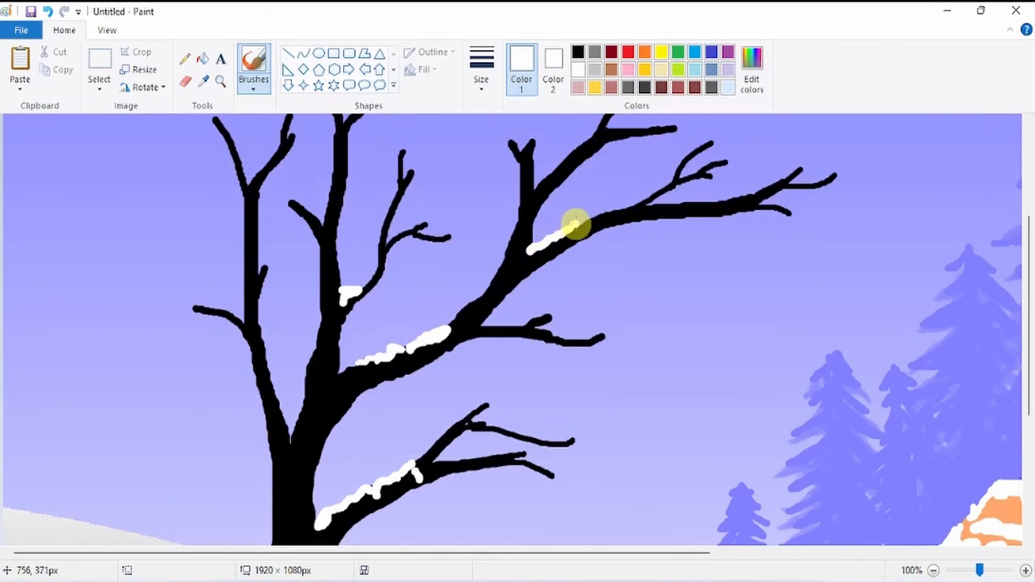
{"action": "scroll", "coordinate": [554, 282], "scroll_direction": "up", "scroll_amount": 3}
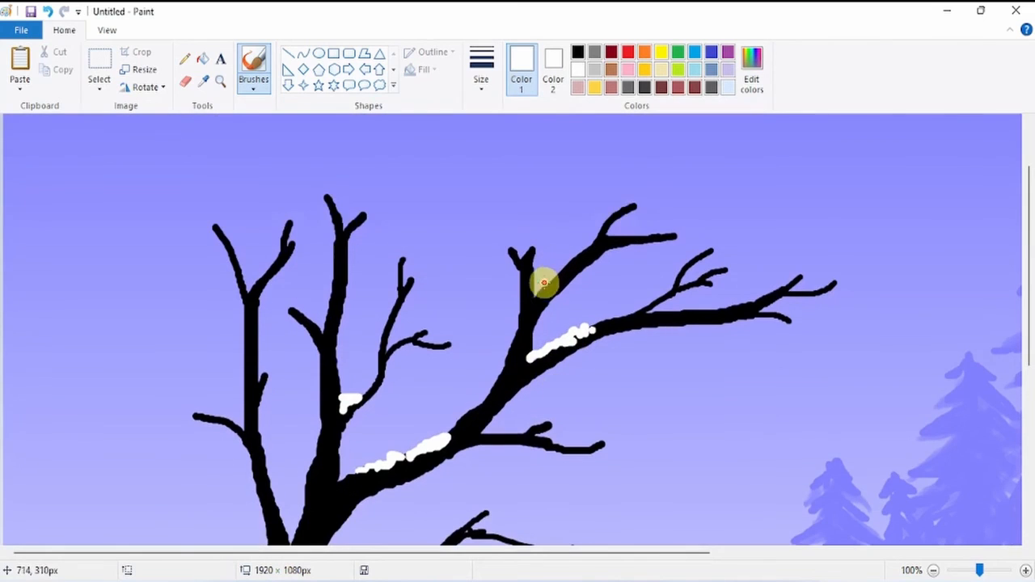
{"action": "left_click_drag", "start_coordinate": [534, 287], "coordinate": [569, 262]}
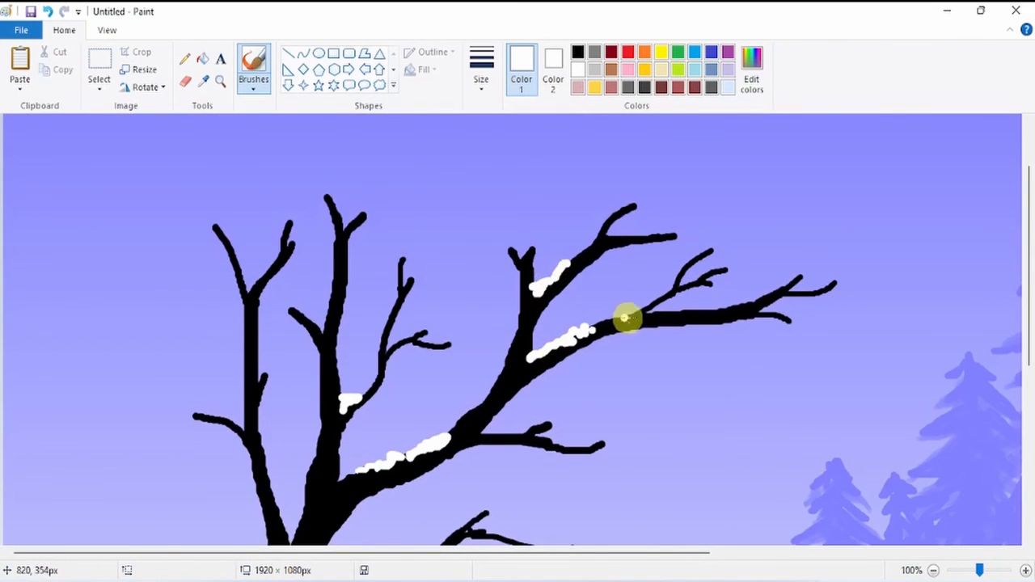
{"action": "left_click_drag", "start_coordinate": [651, 312], "coordinate": [689, 311]}
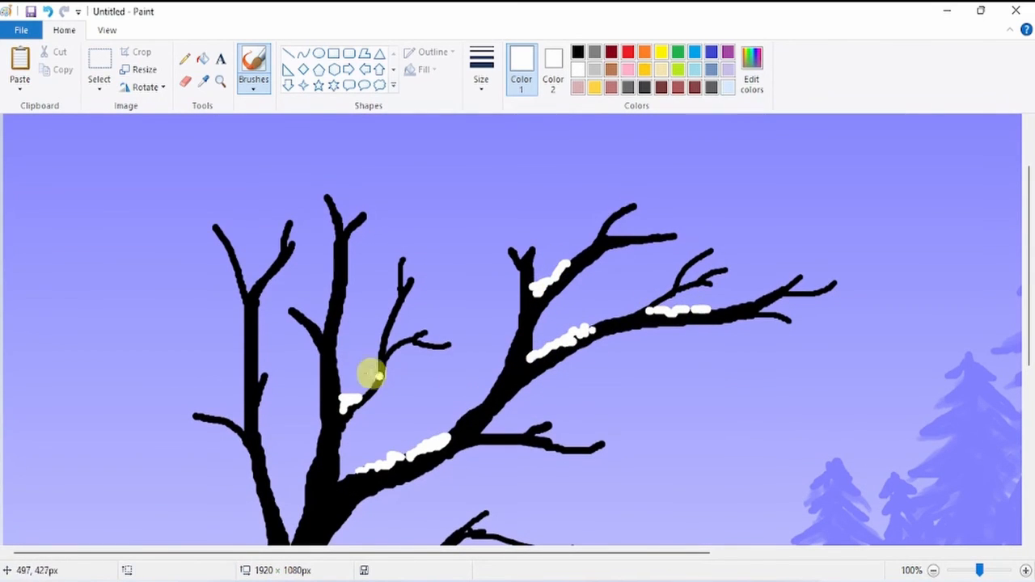
{"action": "left_click", "coordinate": [325, 328]}
{"action": "left_click", "coordinate": [343, 319]}
{"action": "left_click_drag", "start_coordinate": [341, 394], "coordinate": [346, 399]}
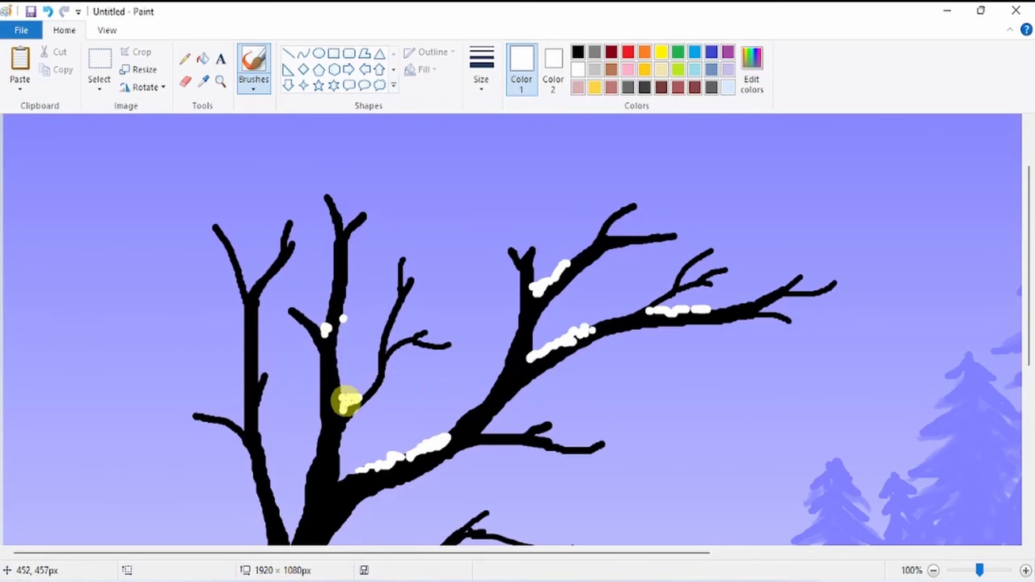